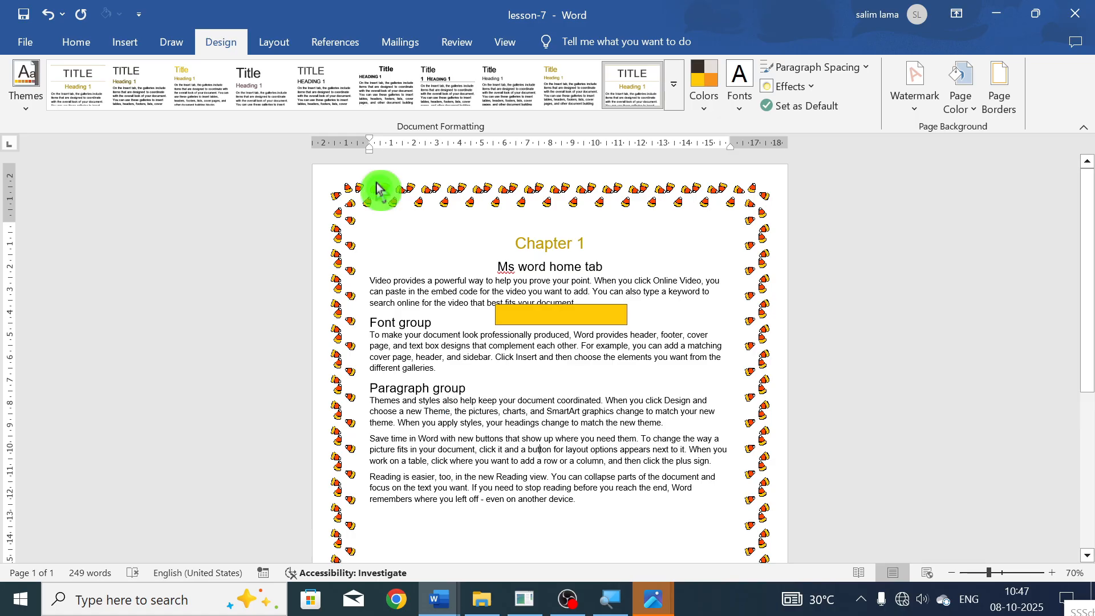
- Delete all the document's contents and set the page border of the whole document to None
left_click(276, 44)
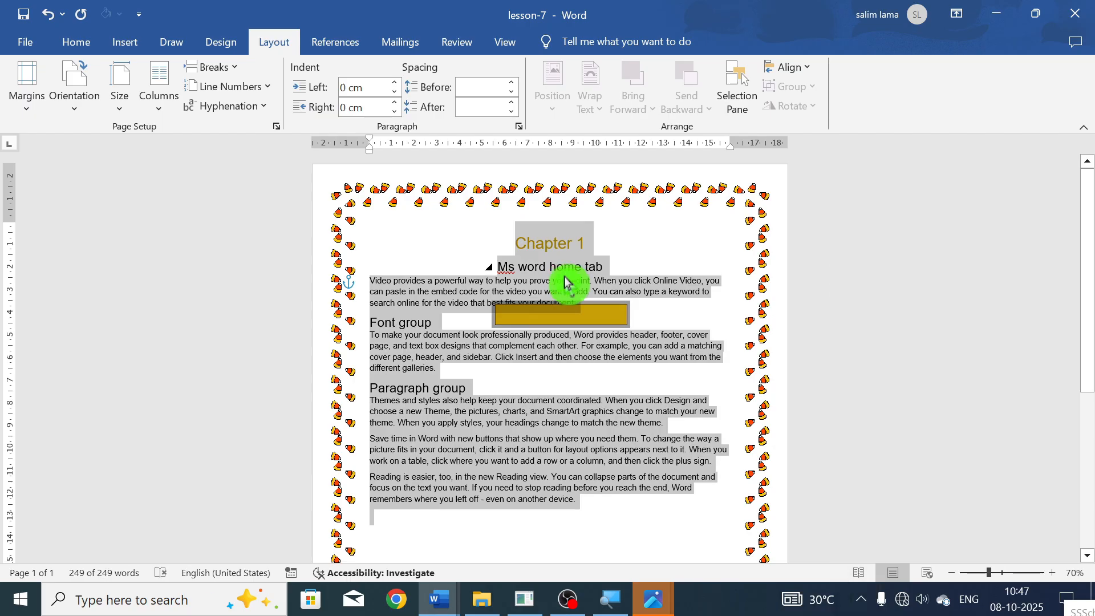
key("Delete")
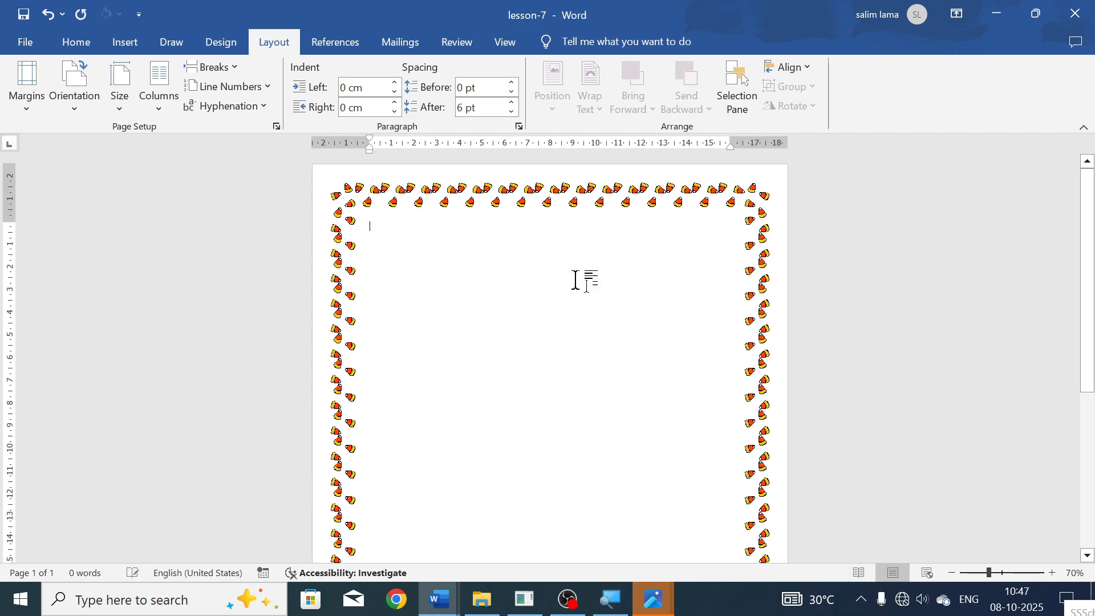
left_click(221, 44)
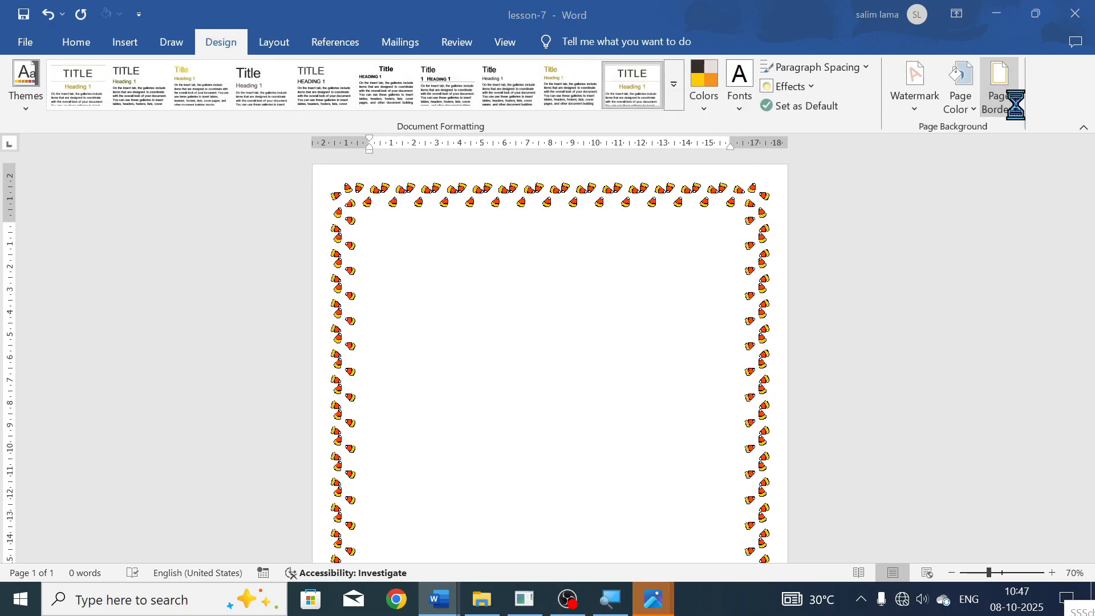
left_click(1000, 88)
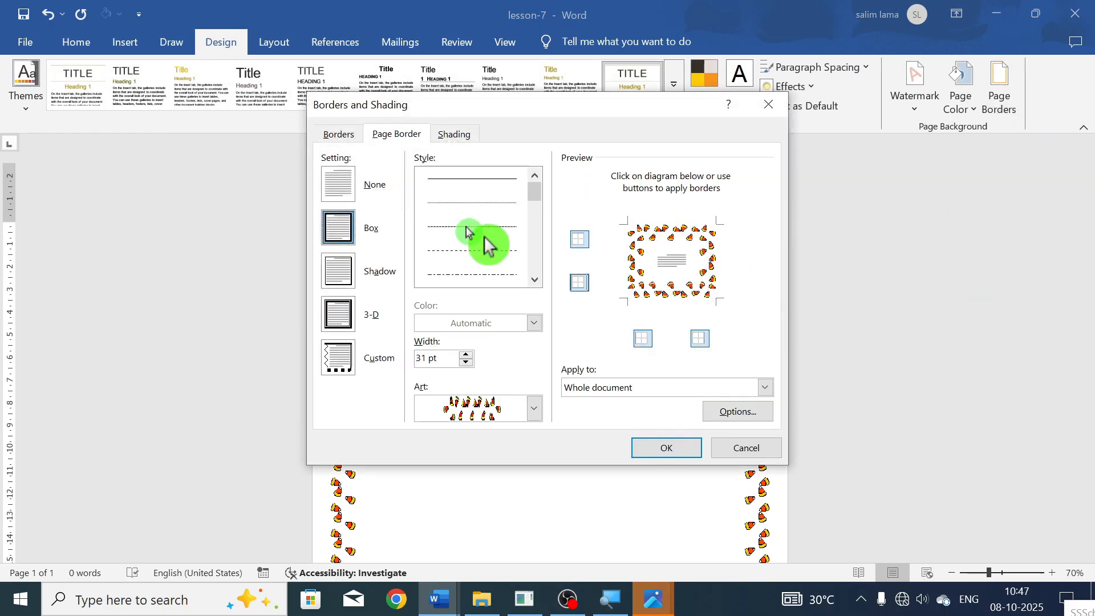
left_click(338, 185)
left_click(662, 450)
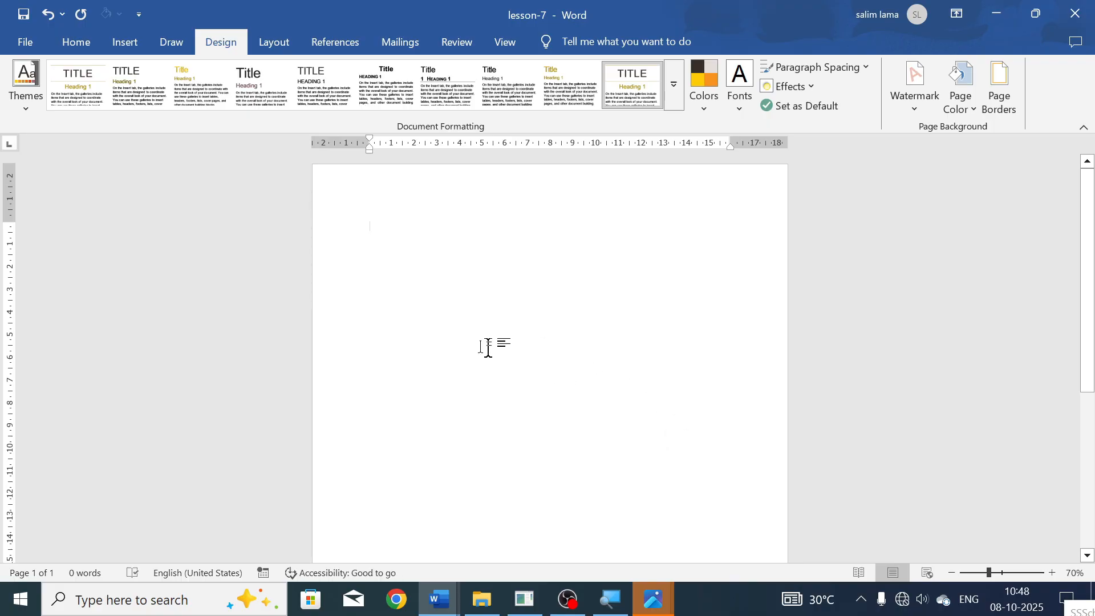
- Generate sample paragraphs in the blank document with =rand()
scroll(391, 213, "up", 7)
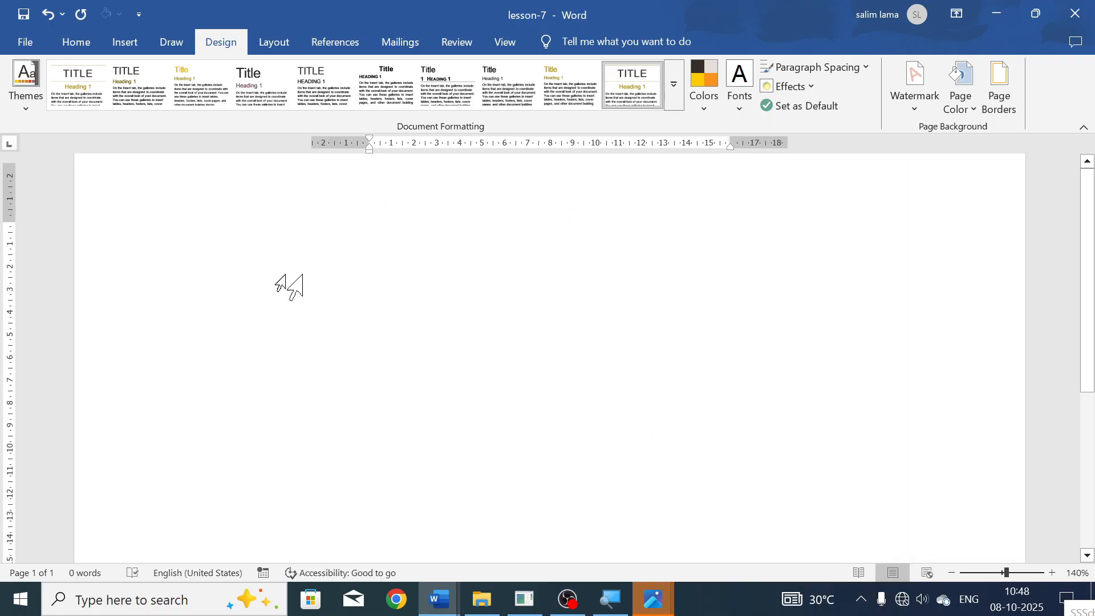
type("=r")
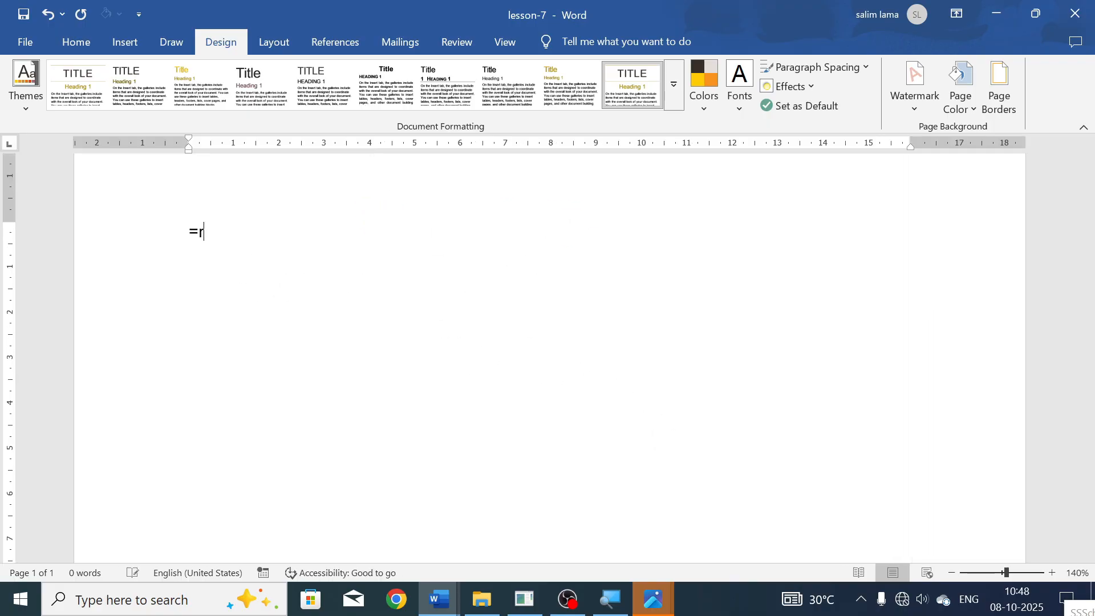
type("and()")
key("Return")
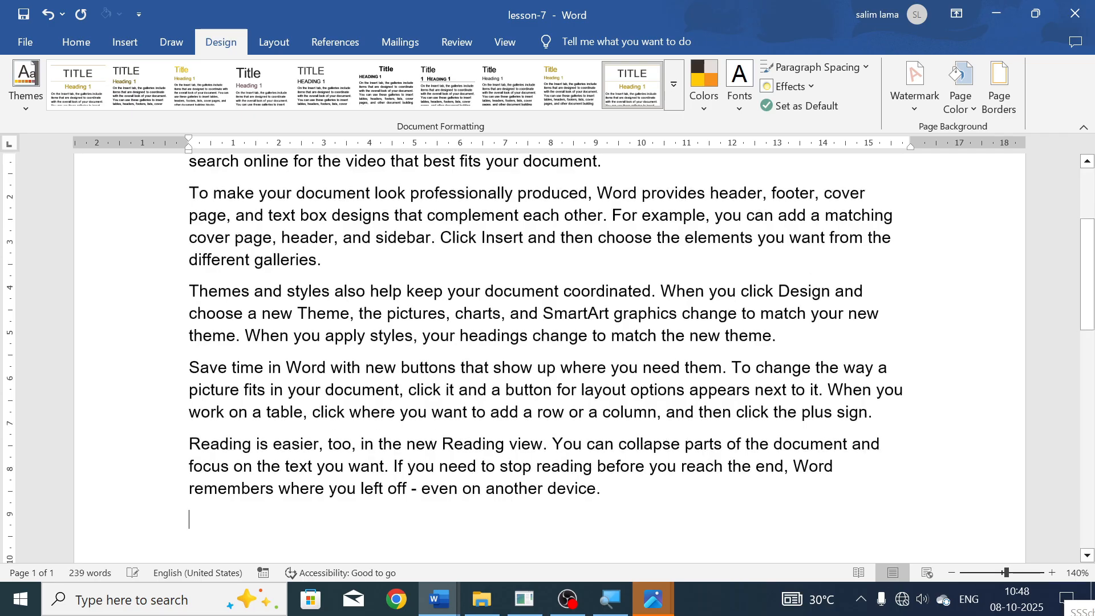
- Copy all the sample text and paste it repeatedly until the document fills four pages
key("ctrl+a")
key("ctrl+c")
key("ctrl+v")
key("ctrl+v")
key("ctrl+v")
key("ctrl+v")
key("ctrl+v")
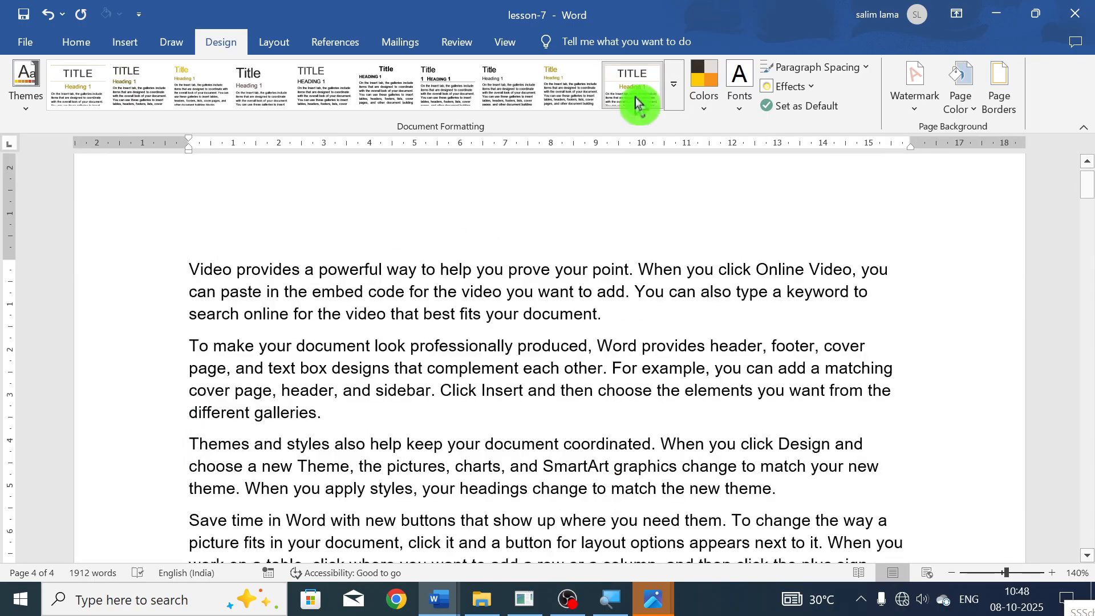
- Apply the Narrow margin preset of 1.27 cm on all sides to the document
left_click(264, 42)
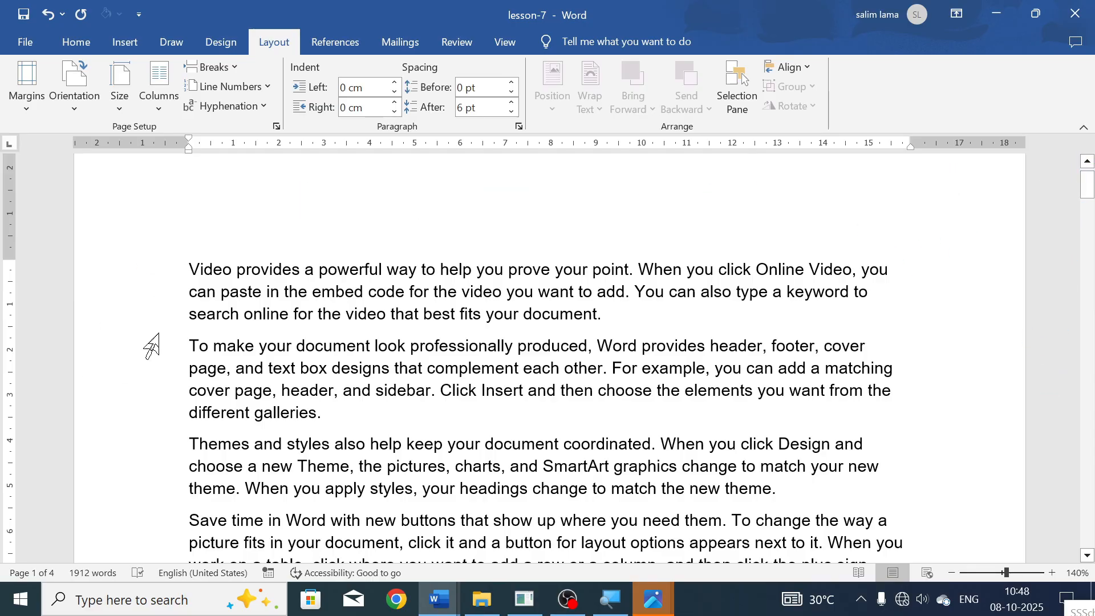
left_click(27, 117)
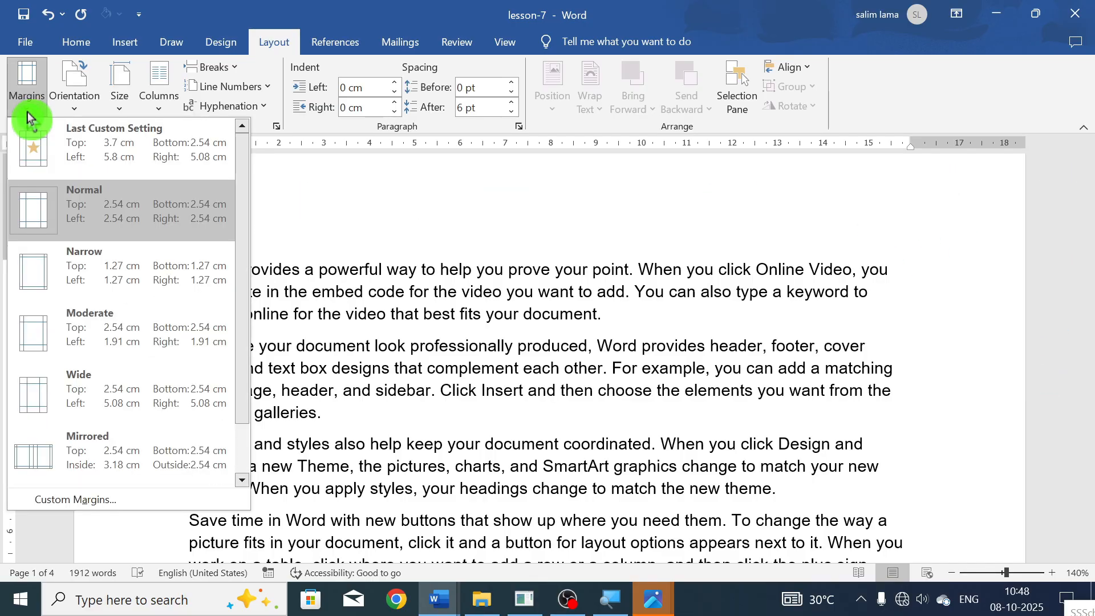
left_click(173, 265)
scroll(108, 342, "down", 3)
scroll(109, 342, "up", 4)
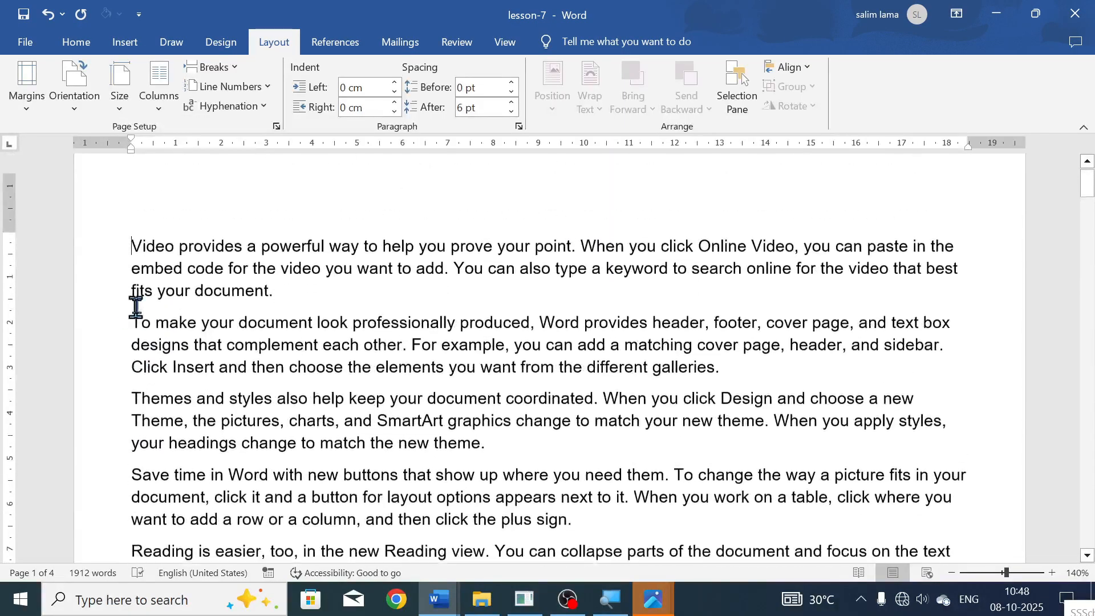
left_click(40, 117)
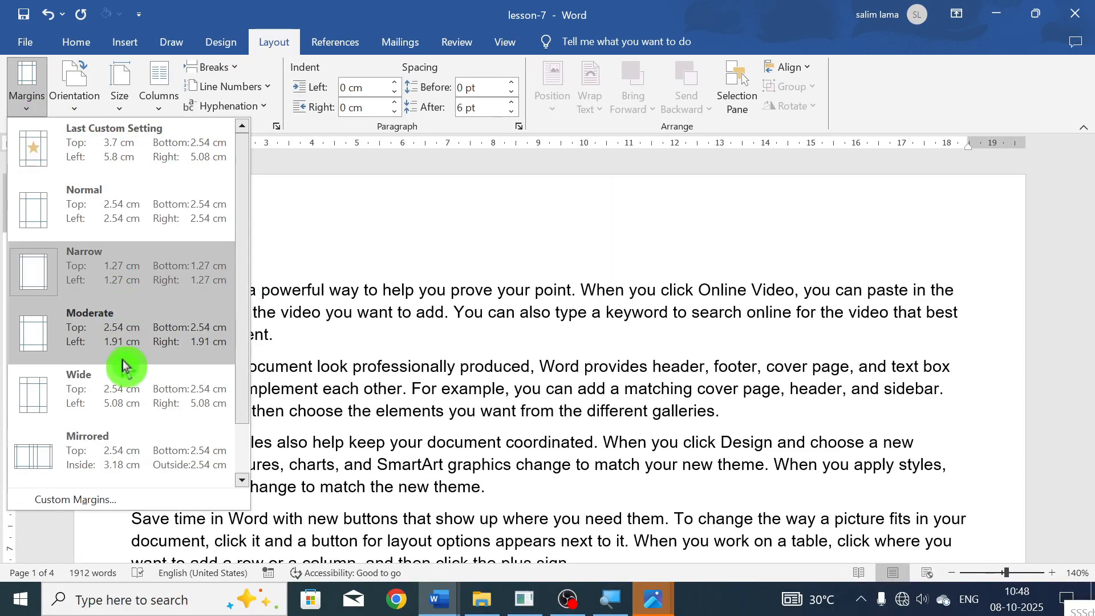
scroll(125, 365, "down", 1)
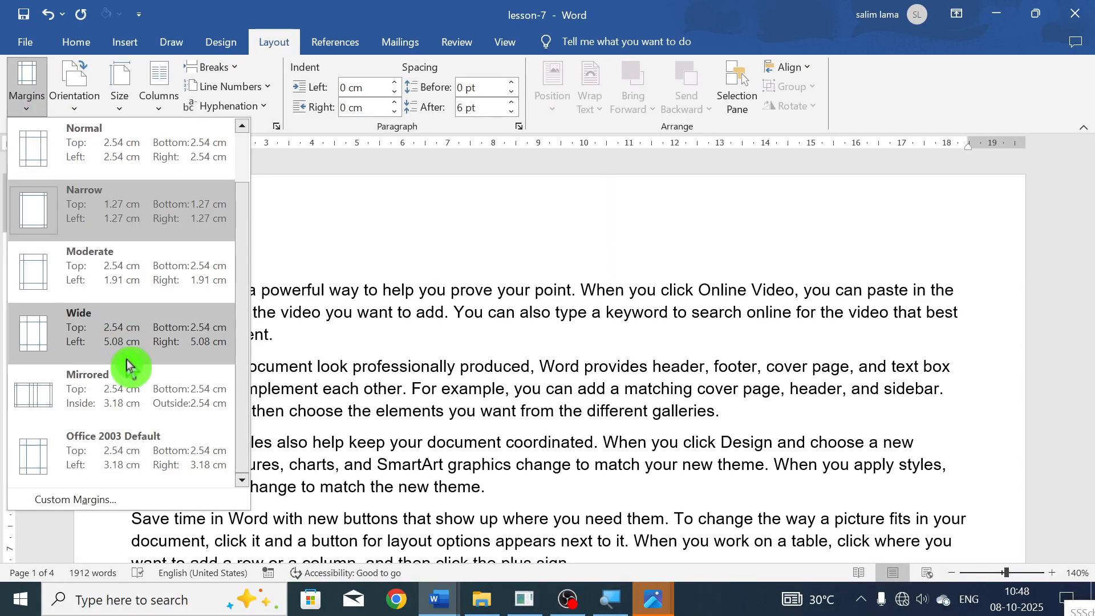
left_click(159, 215)
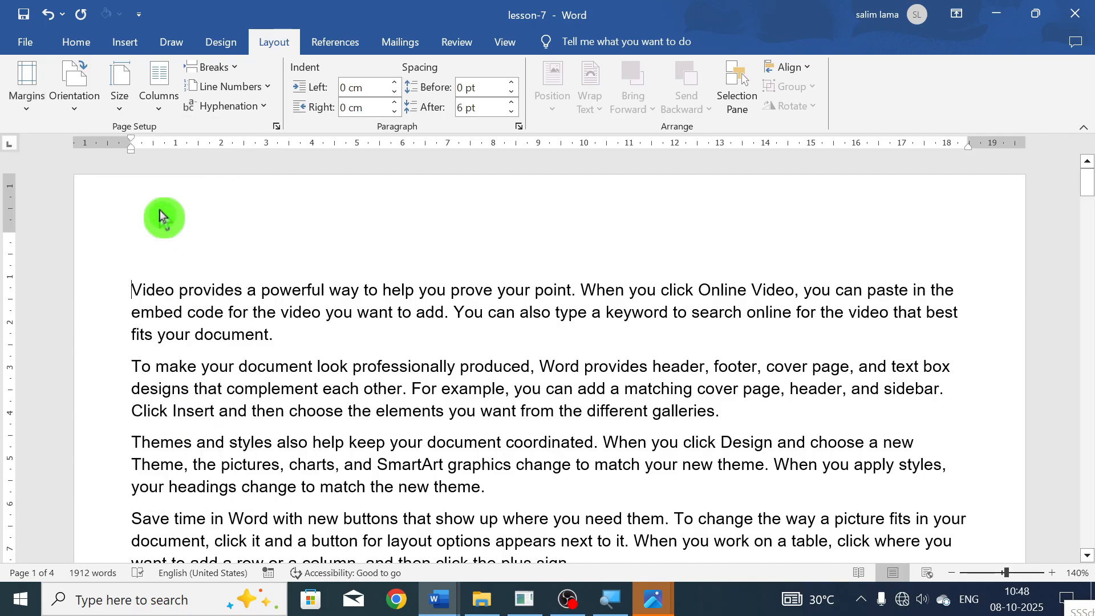
- Apply the Wide margin preset with 5.08 cm side margins and view several pages together
left_click(32, 110)
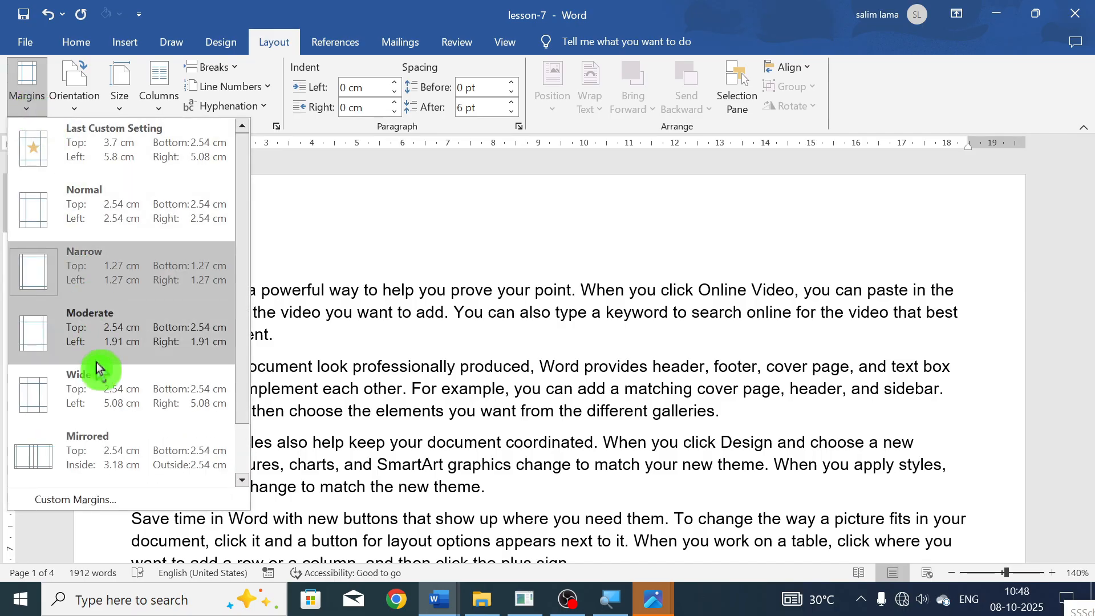
left_click(104, 396)
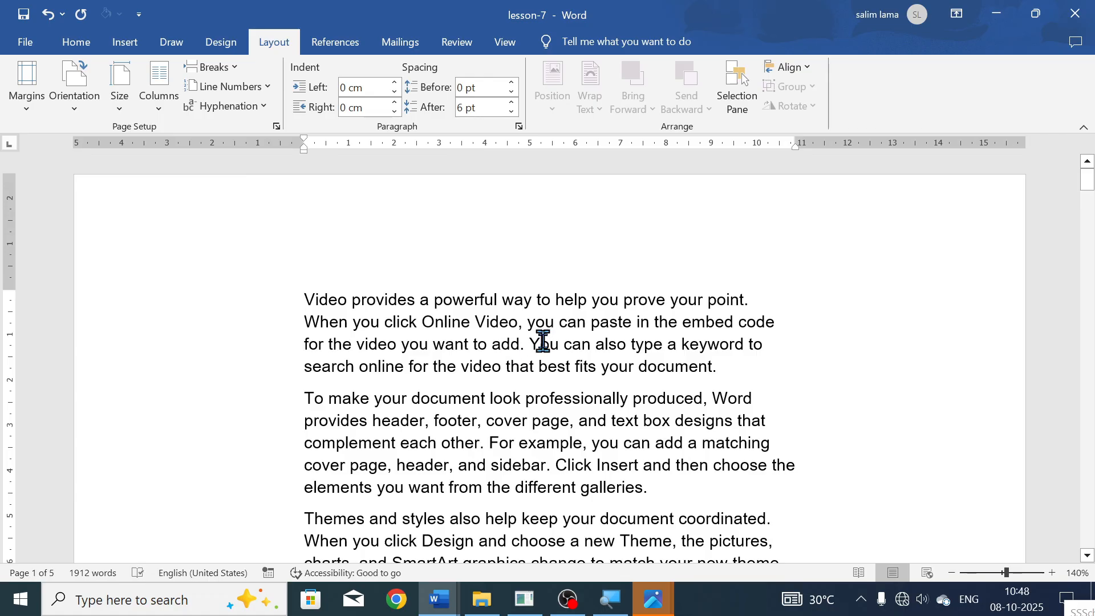
scroll(543, 341, "down", 9, "ctrl")
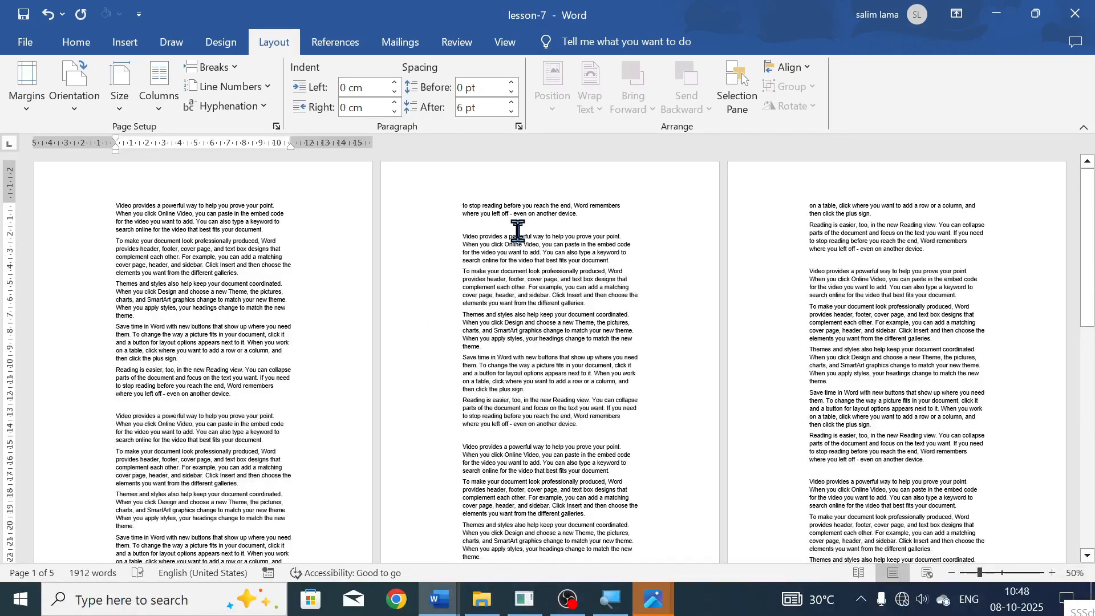
- Switch the margins to the Narrow preset and back to Normal with 2.54 cm on all sides
left_click(27, 91)
left_click(50, 271)
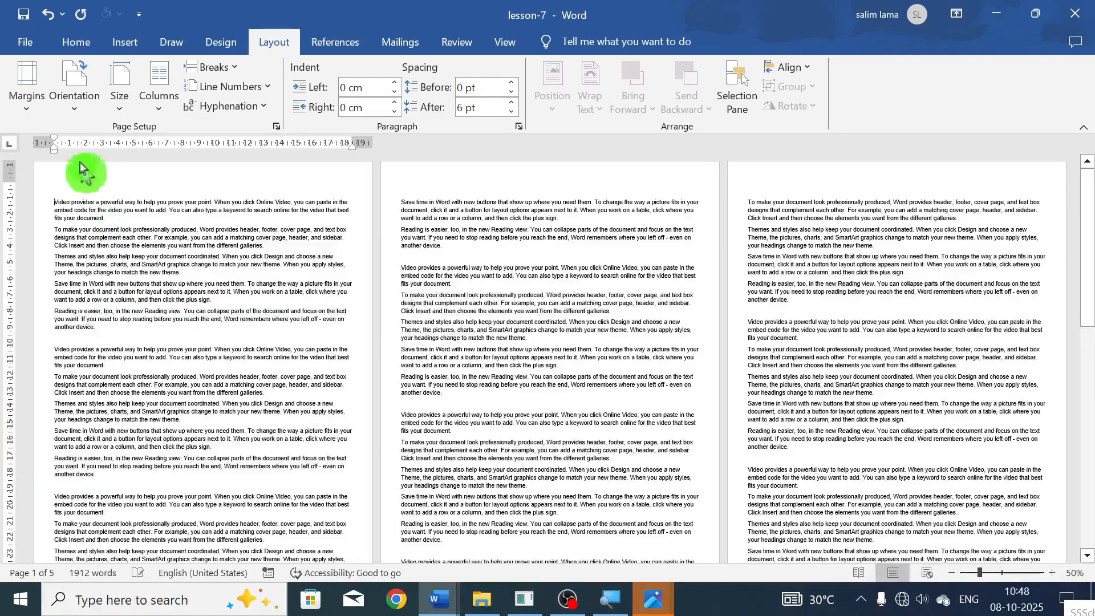
left_click(24, 108)
left_click(140, 210)
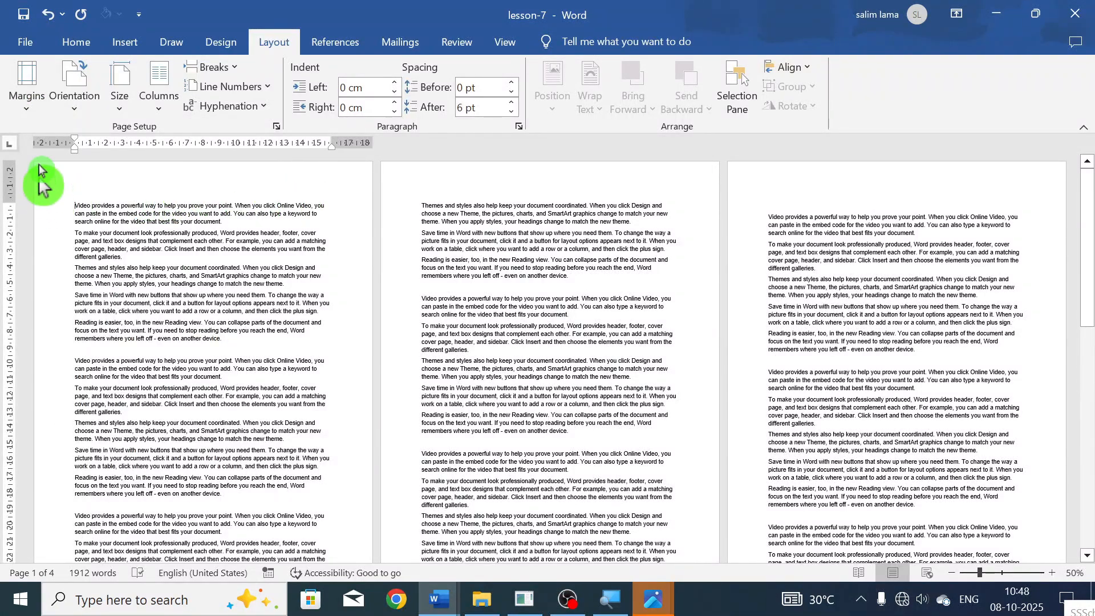
- Change the page orientation to Landscape, view all the pages, and return the orientation to Portrait
left_click(57, 116)
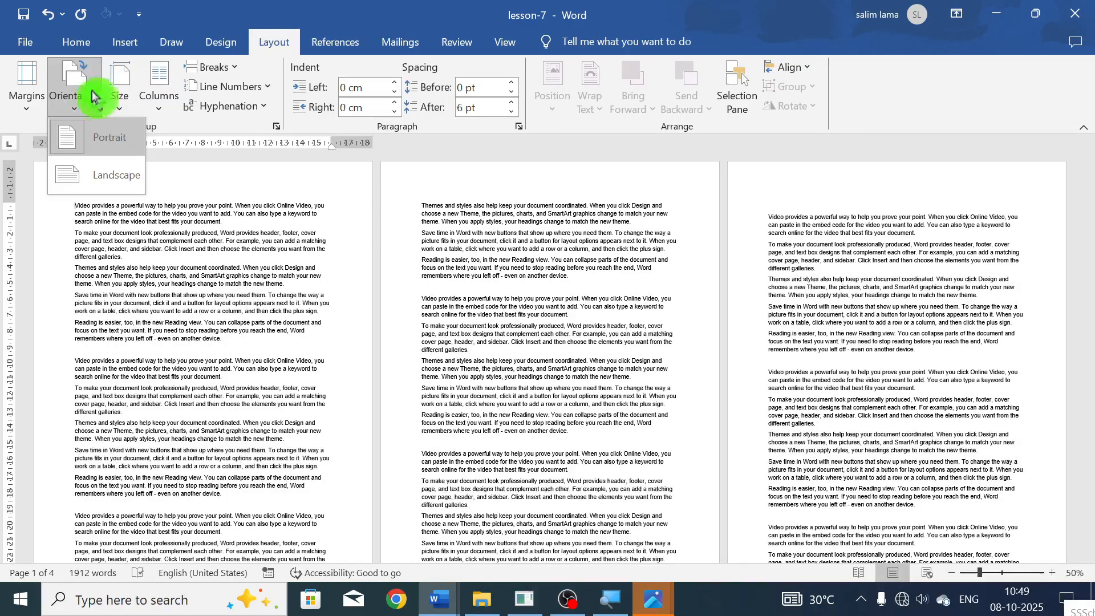
left_click(121, 188)
scroll(299, 269, "down", 4, "ctrl")
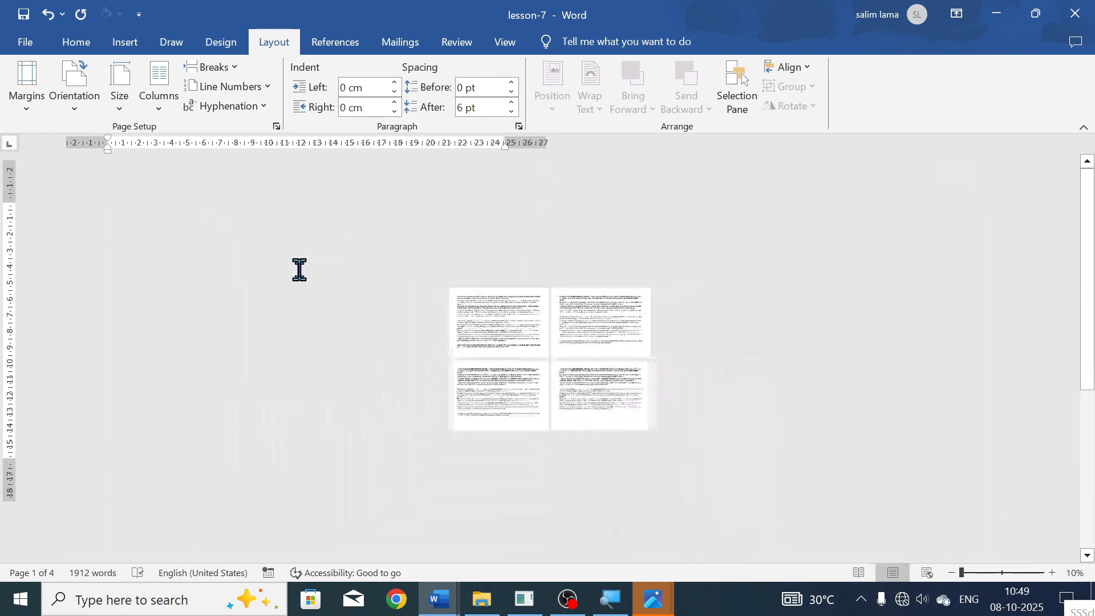
scroll(299, 269, "up", 2, "ctrl")
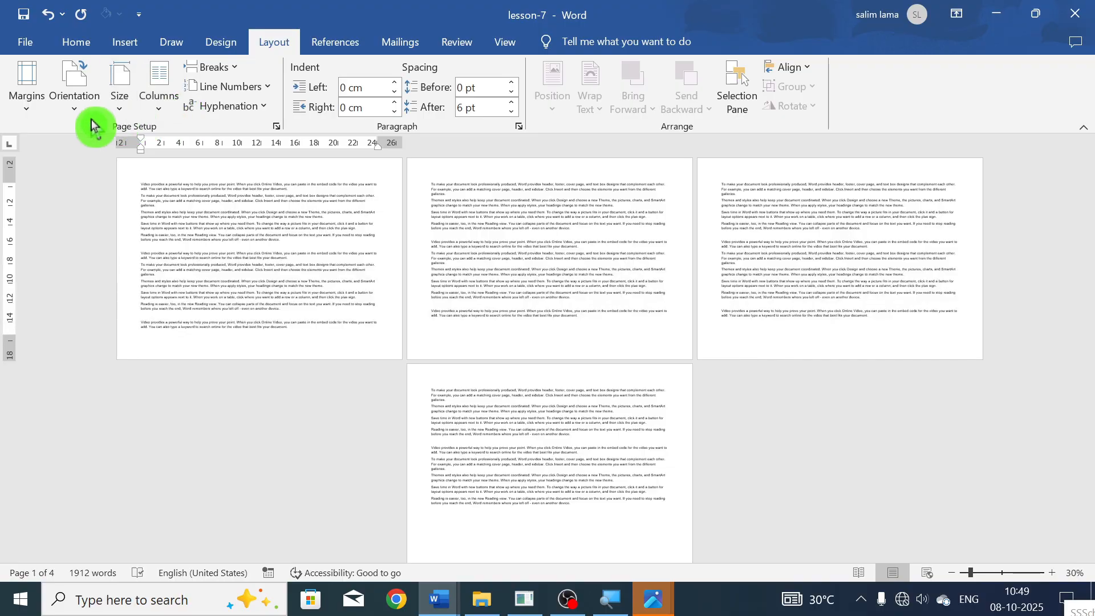
left_click(81, 117)
left_click(134, 147)
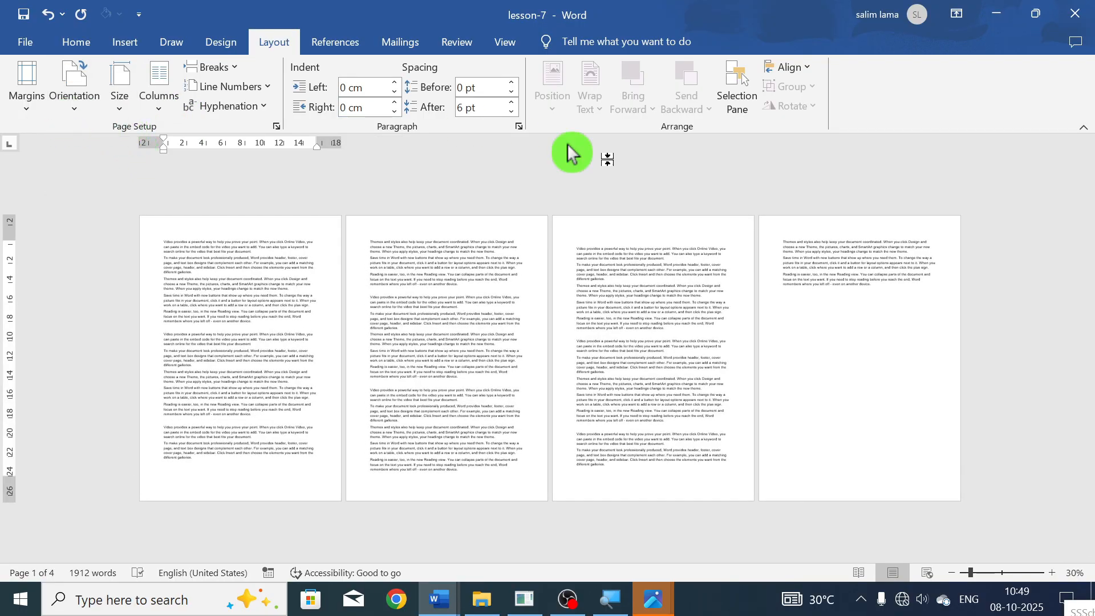
- Insert a table with seven columns and two rows below the last paragraph on page 4
left_click(786, 317)
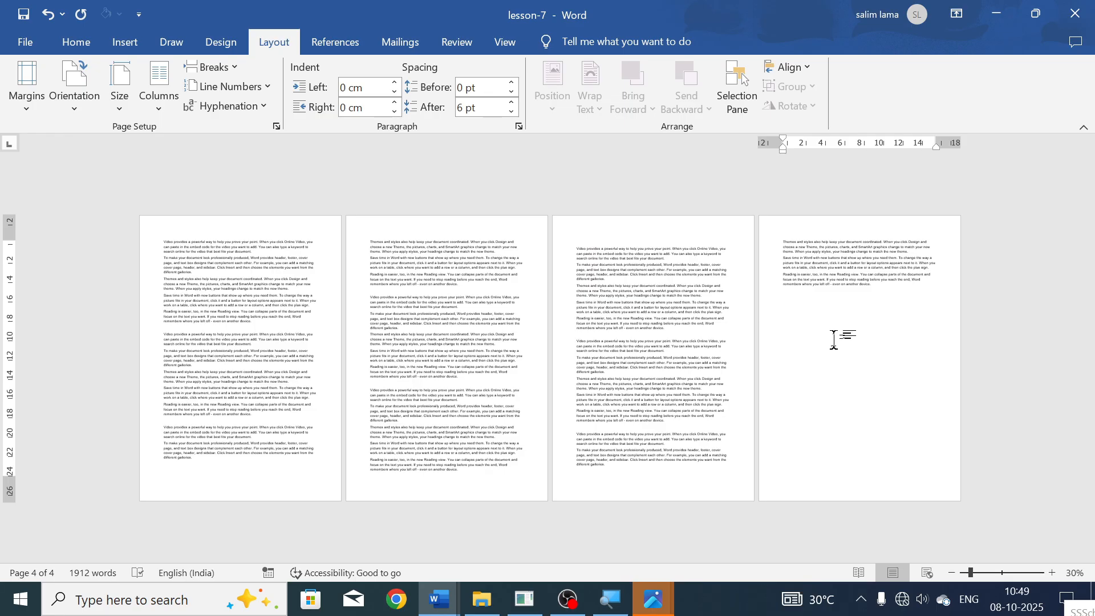
scroll(740, 365, "up", 15)
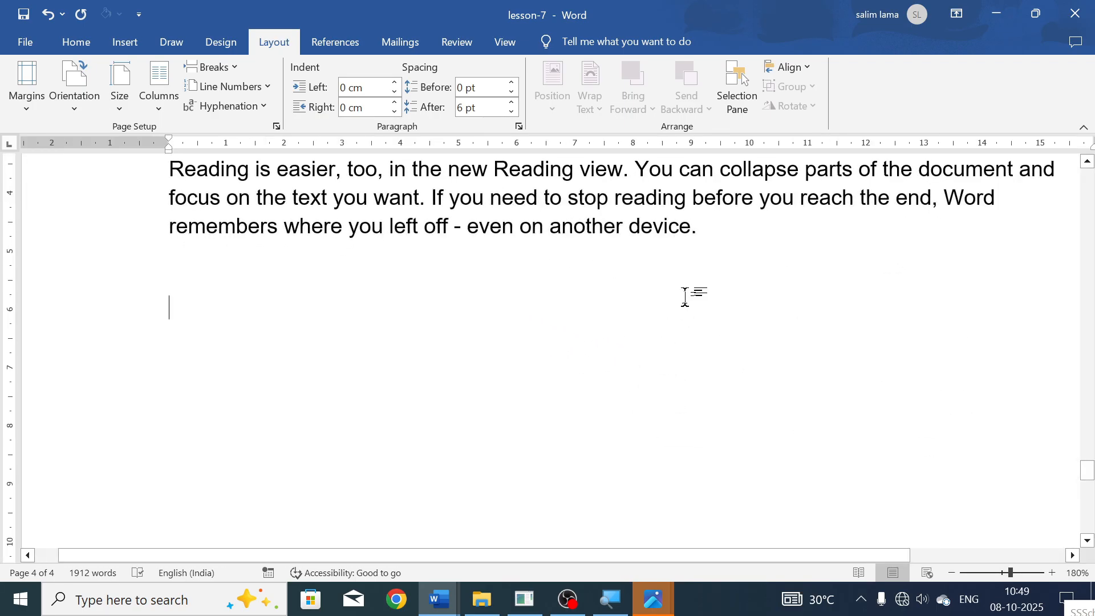
scroll(684, 295, "down", 1)
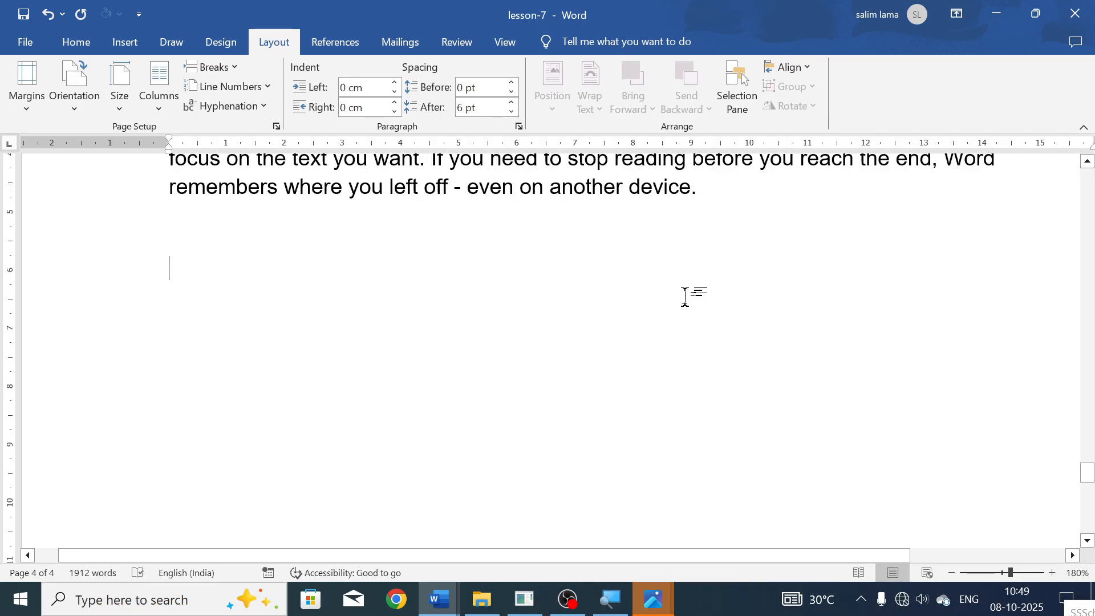
left_click(120, 45)
left_click(138, 98)
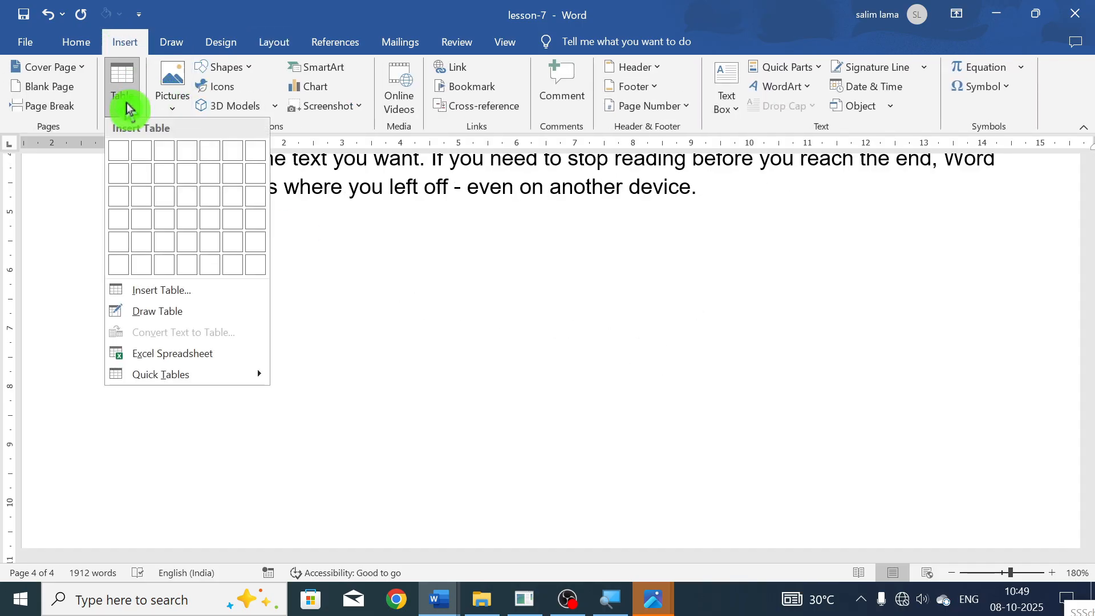
left_click(245, 170)
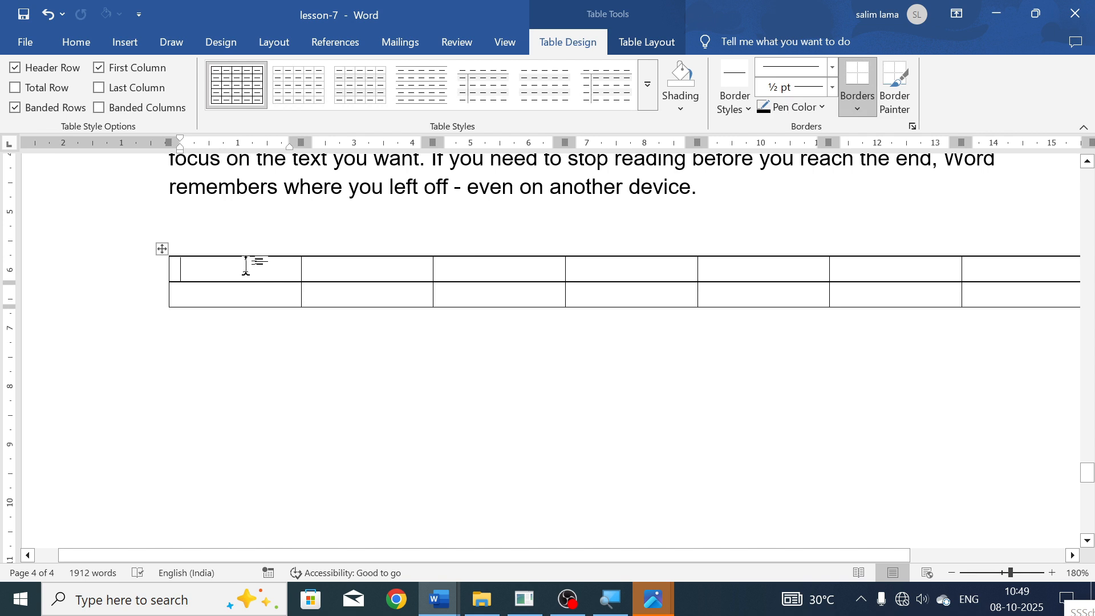
- Enter the headings Sr no, Name of student, Class and Roll no in the first four header cells
type("asdf")
key("BackSpace")
key("BackSpace")
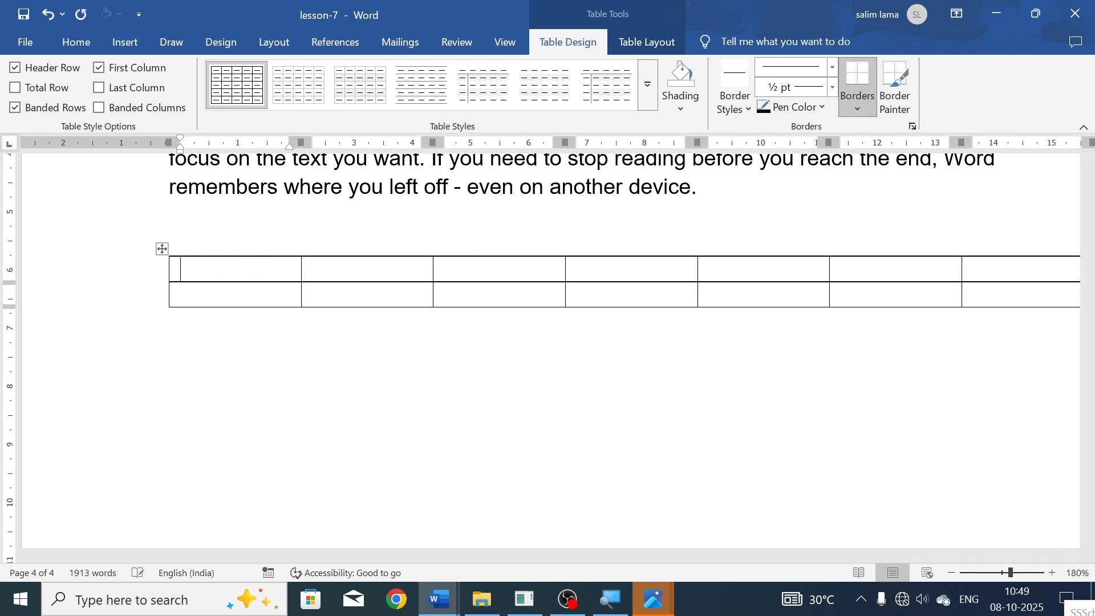
type("no Na")
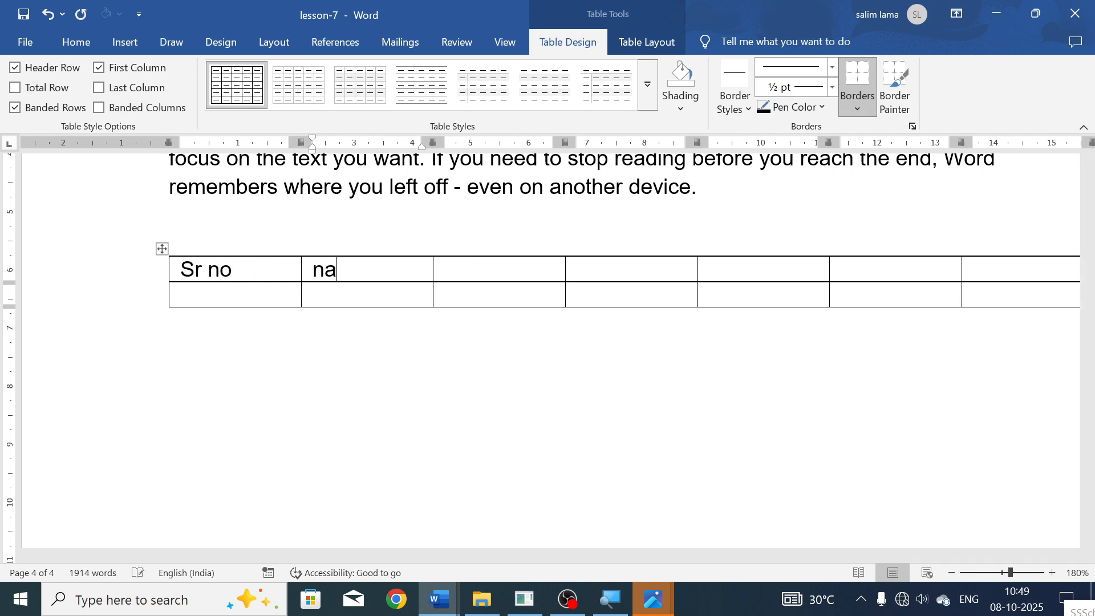
type("me of student Class")
key("Tab")
type("roll no")
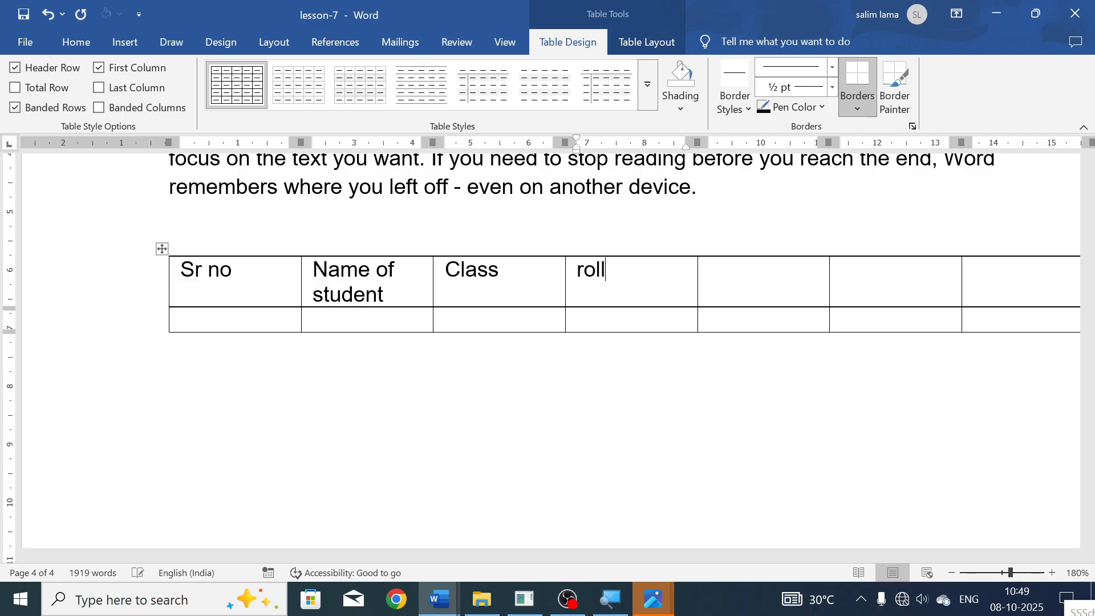
- Enter the headings Nepali, English and History in the remaining three header cells of the table
key("Tab")
type("Nepali")
key("Tab")
type("English")
key("Tab")
type("histo")
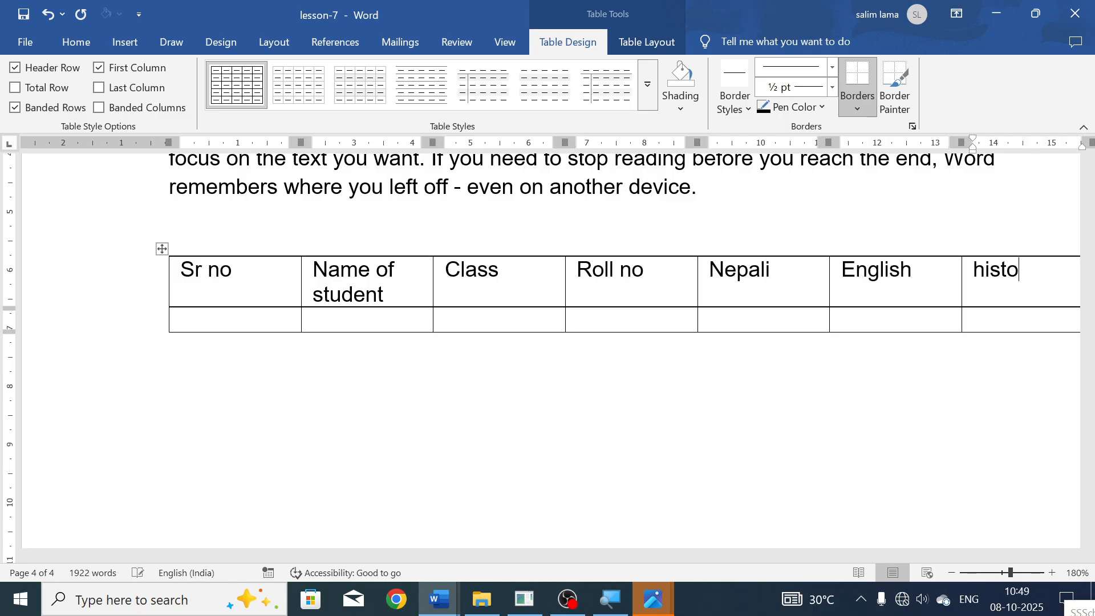
type("ry")
key("Tab")
type("ma")
scroll(734, 320, "down", 7, "ctrl")
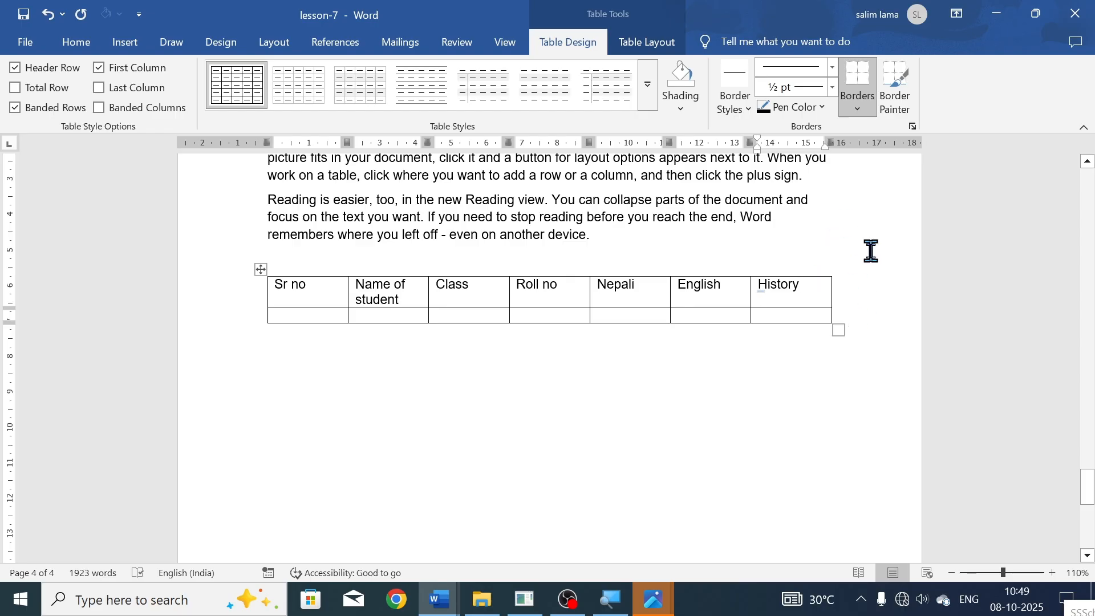
- Add three new columns after the History column of the marks table
left_click(656, 43)
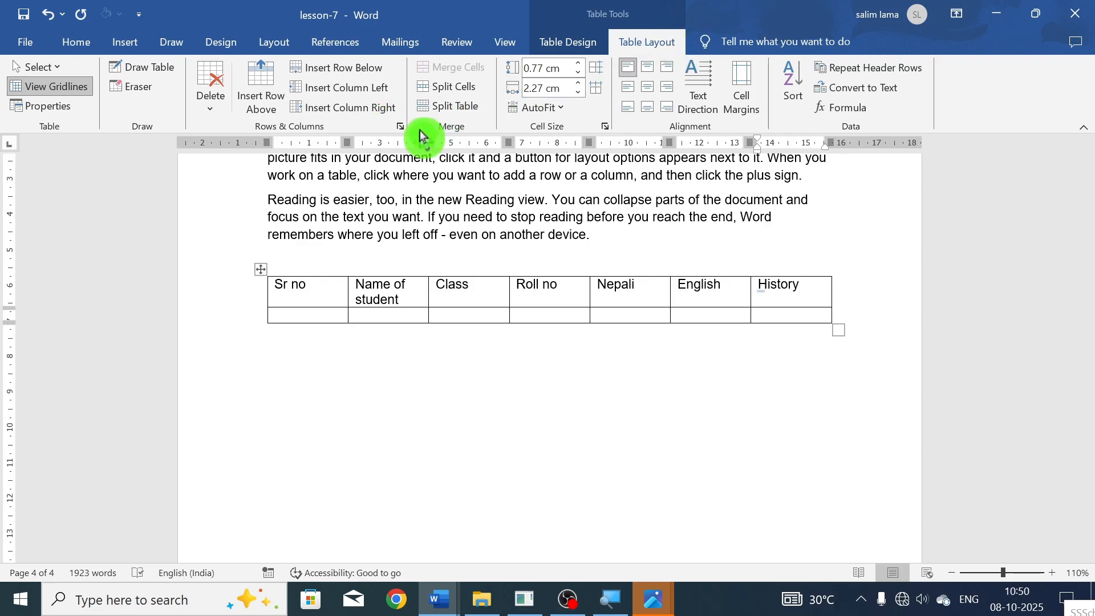
left_click(389, 108)
left_click(388, 108)
left_click(388, 109)
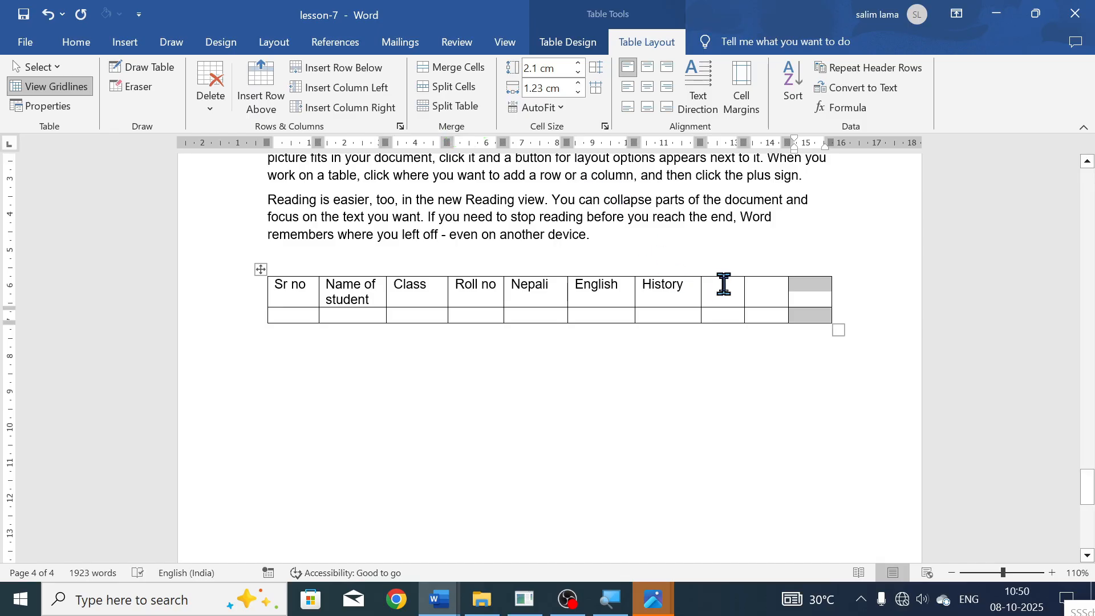
- Enter the headings Geography, Science and Total makrs in the three empty header cells
left_click(739, 296)
type("goeg")
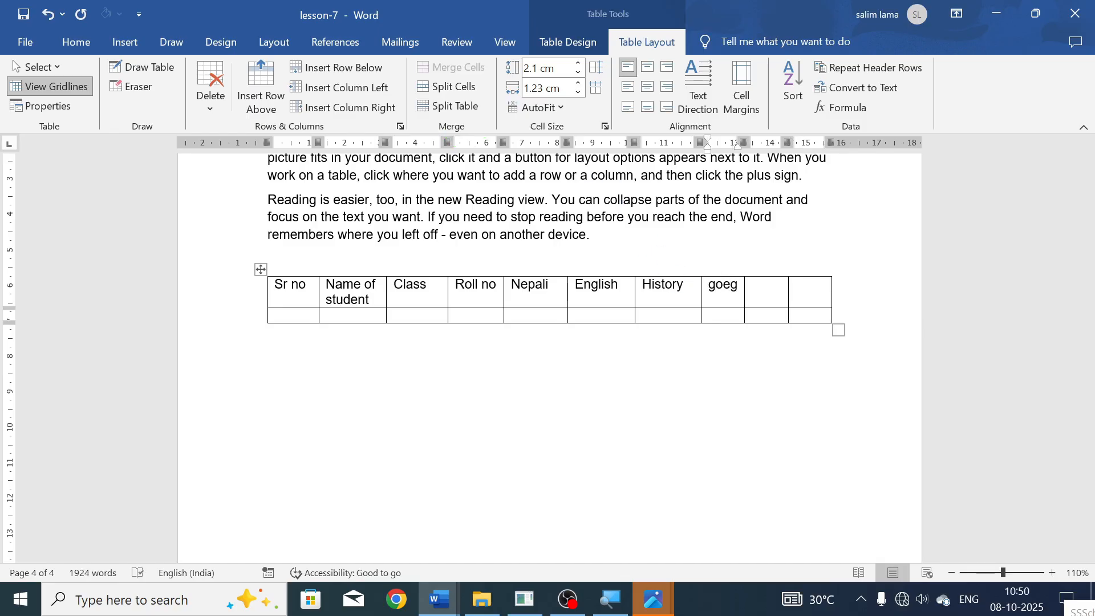
key("BackSpace")
key("BackSpace")
key("BackSpace")
type("eography")
key("Tab")
type("science")
key("Tab")
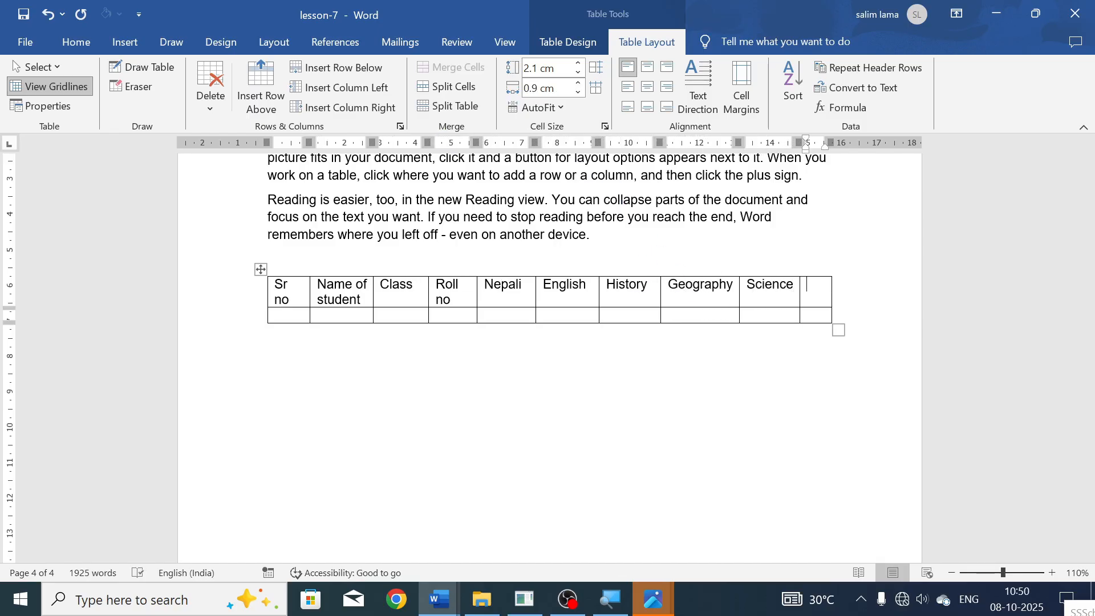
type("total ")
type("makrs")
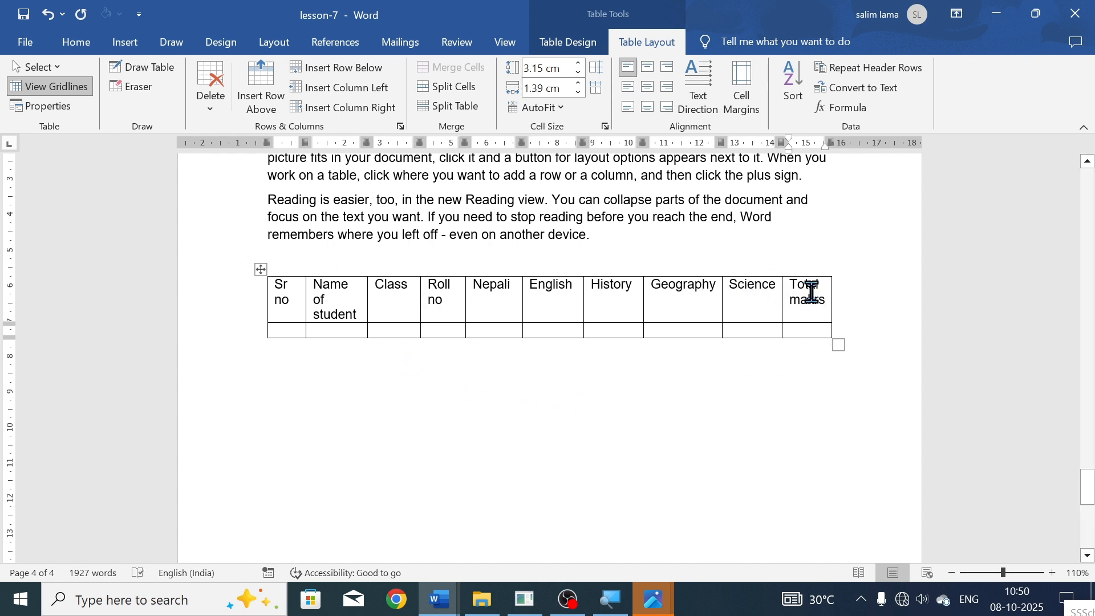
- Enlarge the text of the table's entire header row to 14 pt
left_click_drag(811, 291, 274, 269)
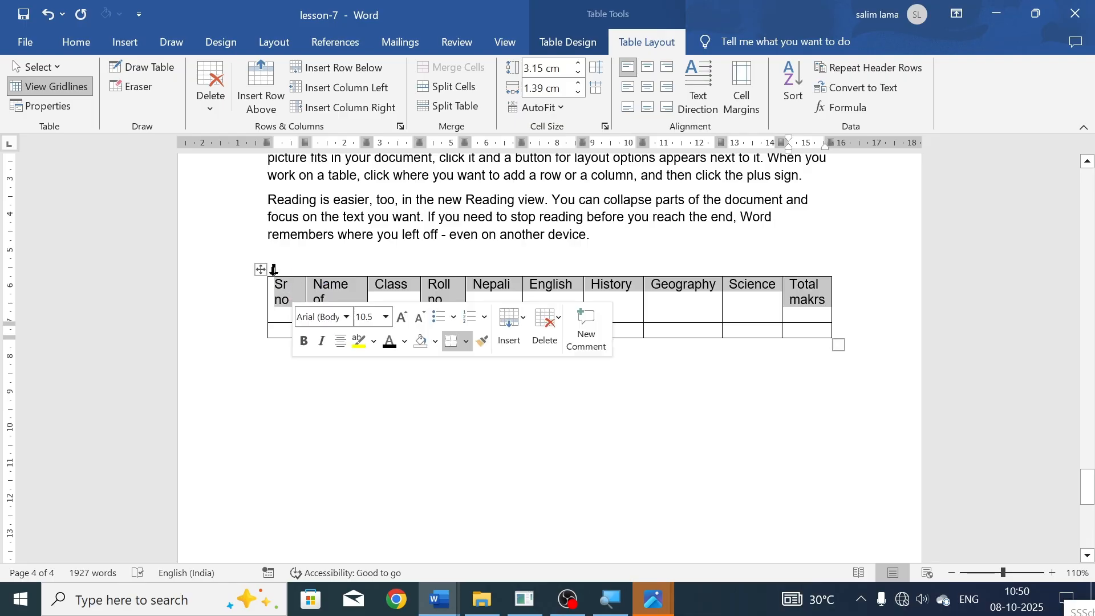
left_click(74, 41)
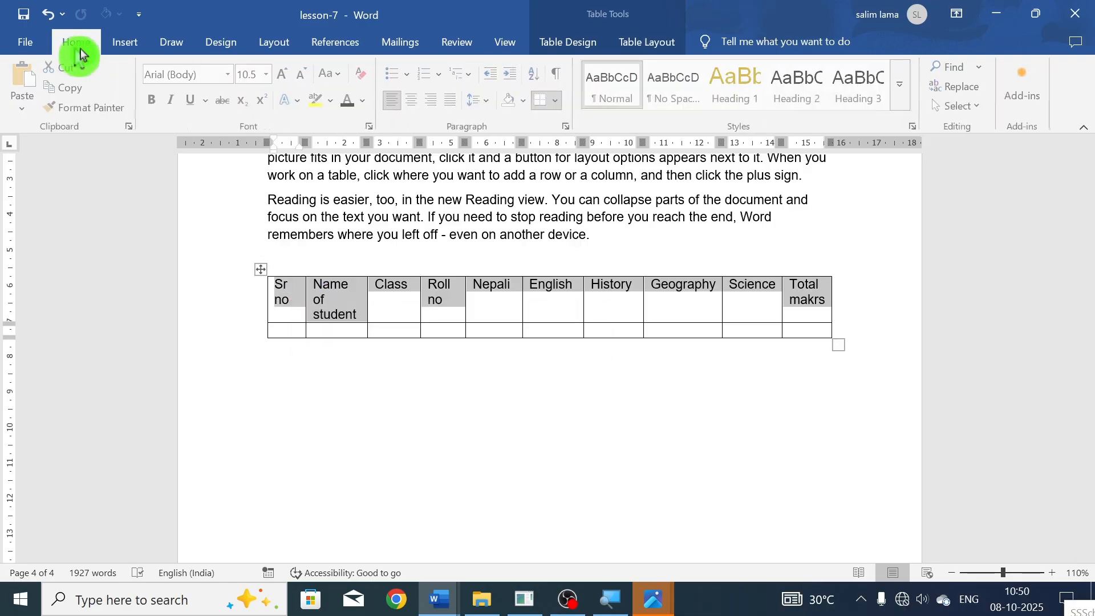
left_click(285, 77)
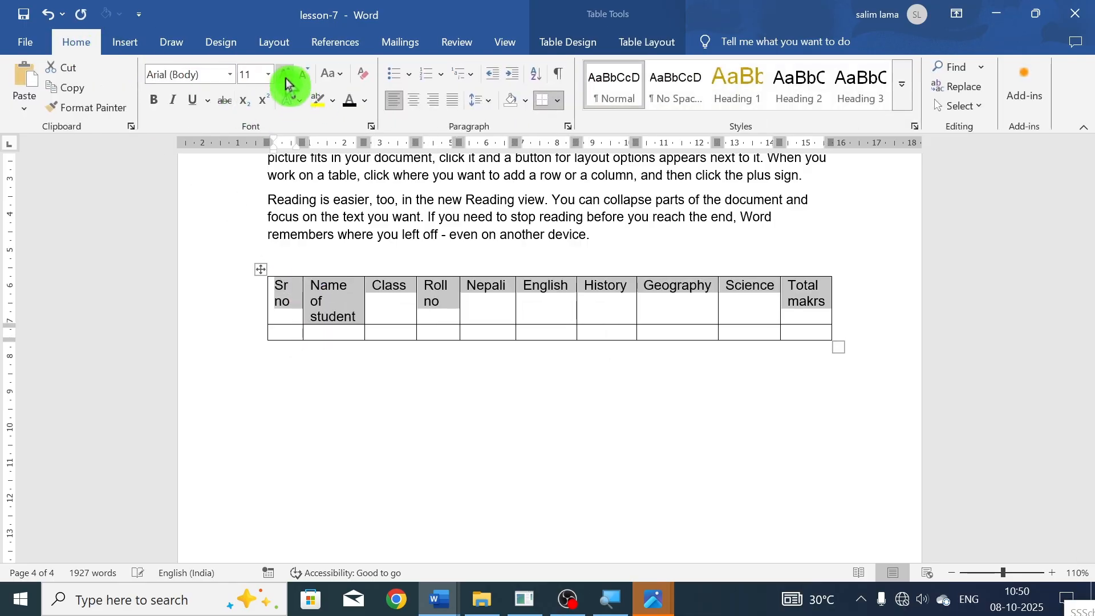
left_click(287, 77)
left_click(289, 77)
left_click(291, 82)
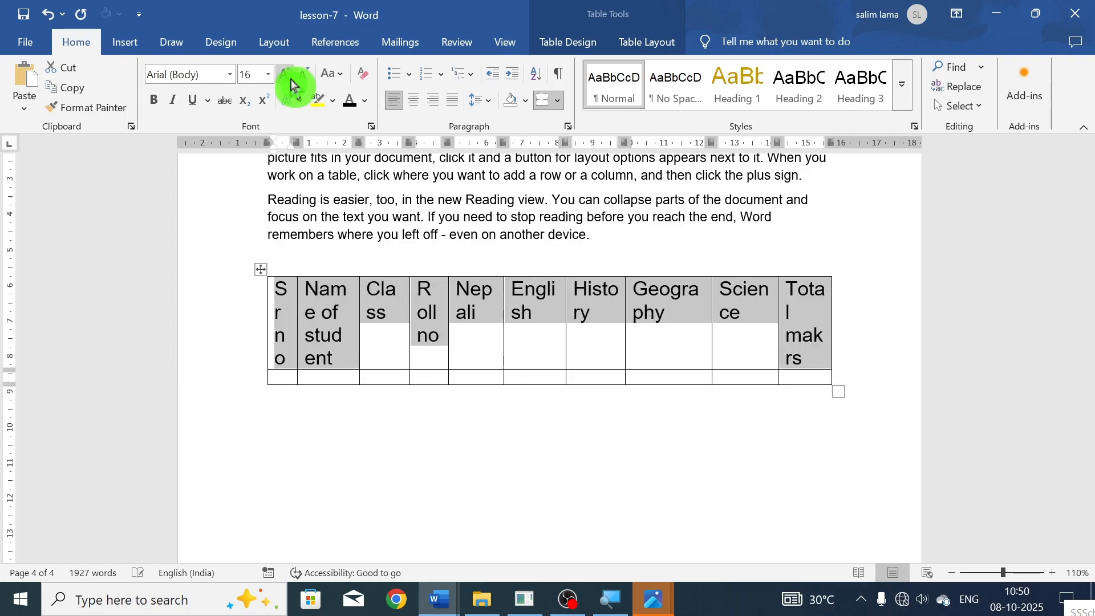
left_click(290, 82)
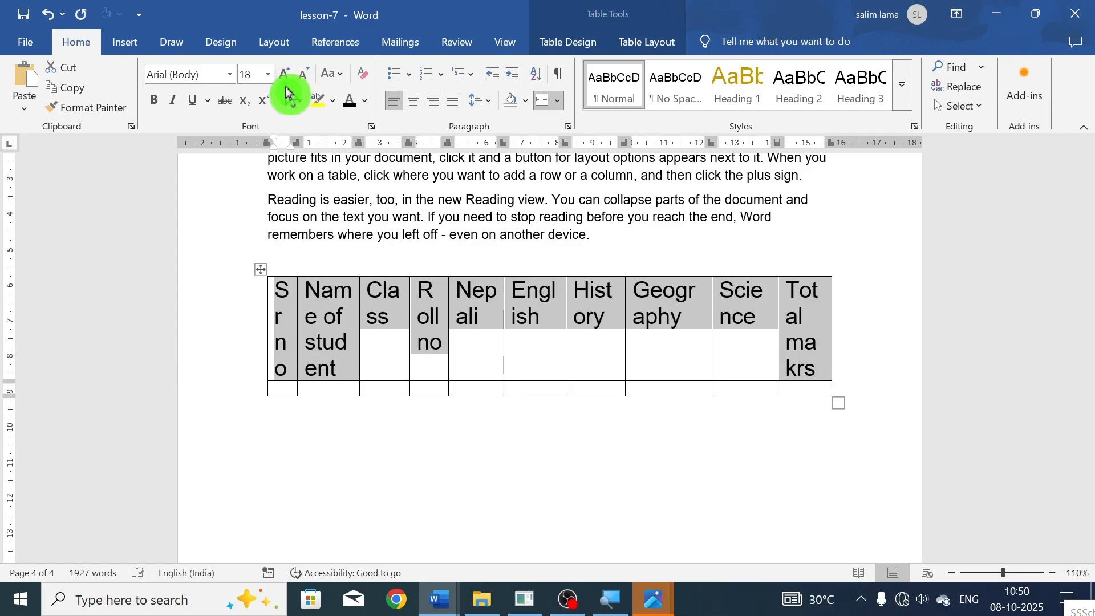
left_click(304, 82)
left_click(304, 82)
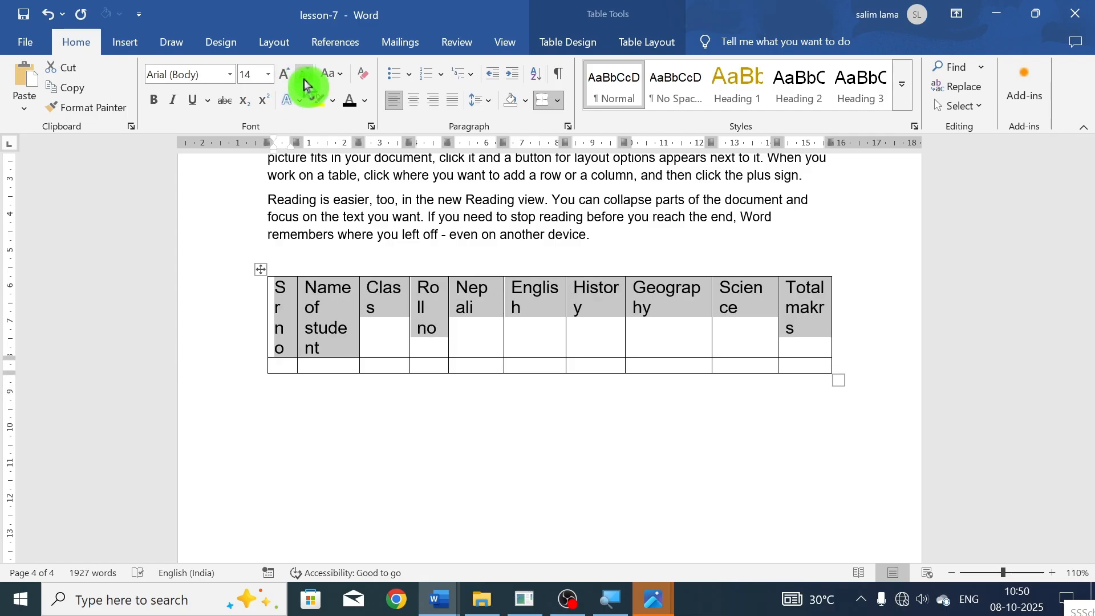
- Stretch the marks table past the page's right margin to about 18 cm wide
left_click(529, 313)
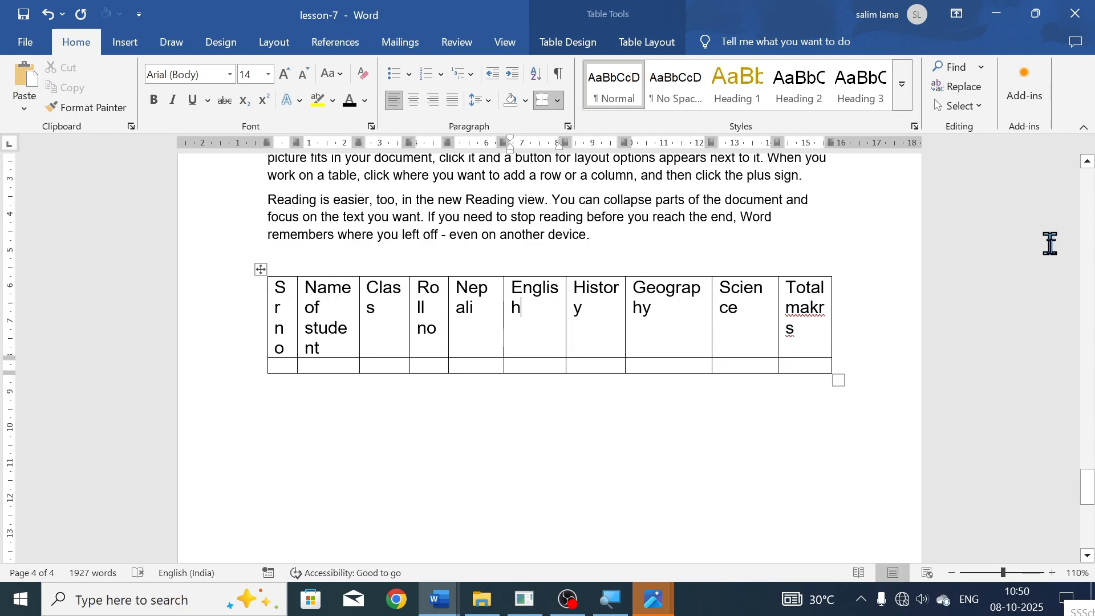
left_click_drag(838, 380, 912, 335)
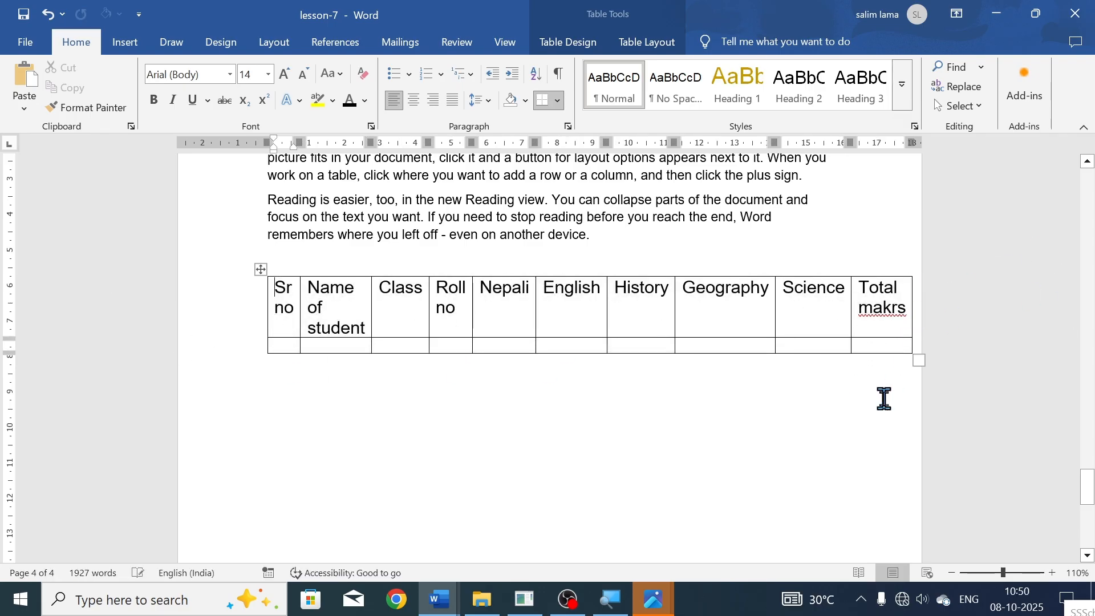
left_click(902, 255)
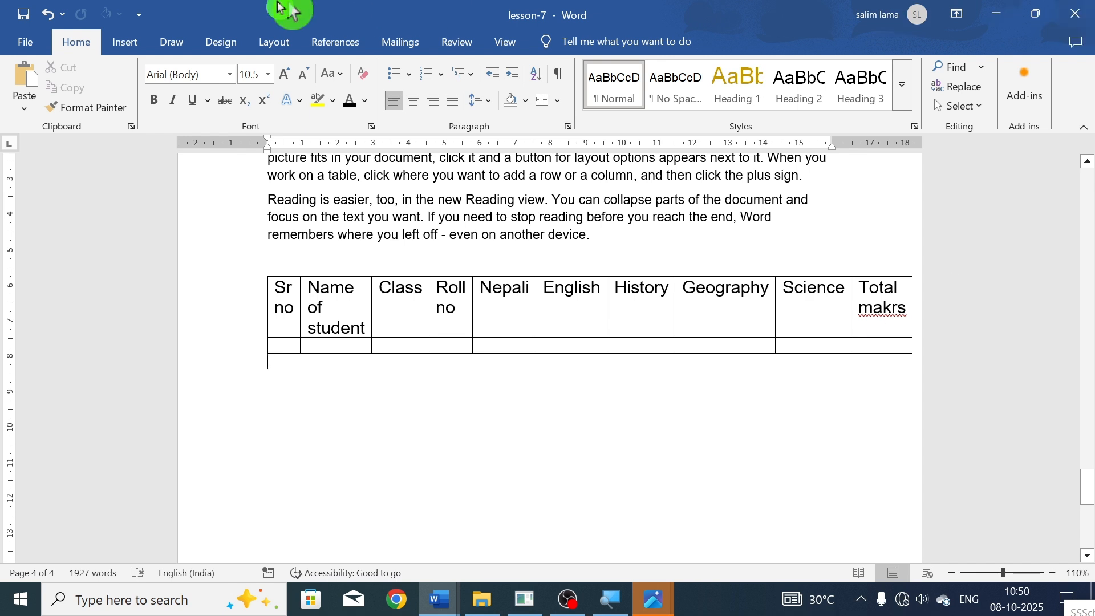
- Change the page orientation to Landscape and view the marks table on the wider page
left_click(268, 44)
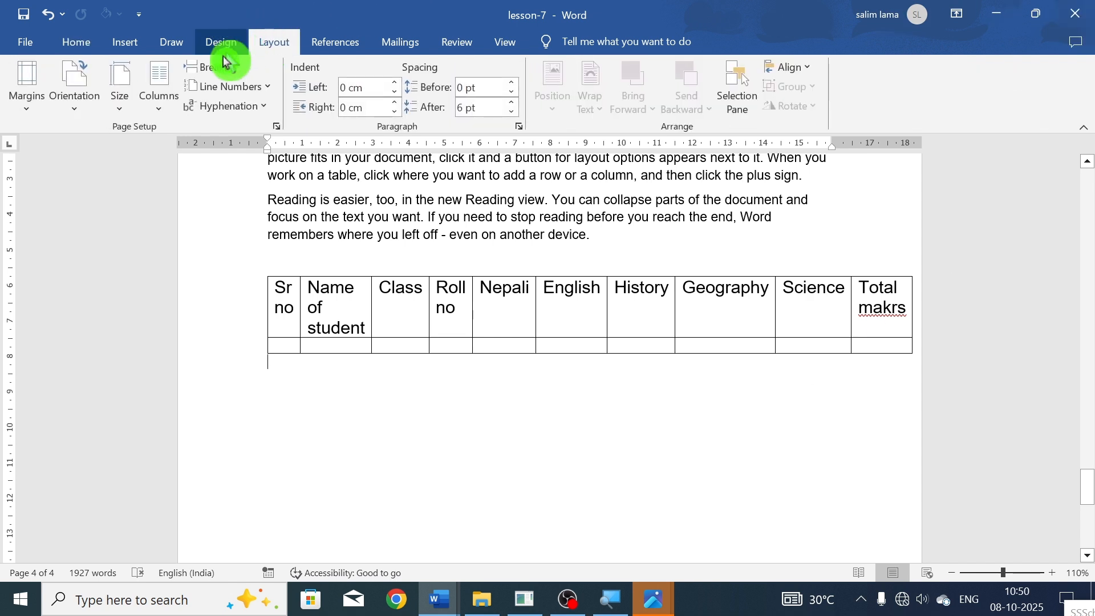
left_click(161, 103)
left_click(95, 101)
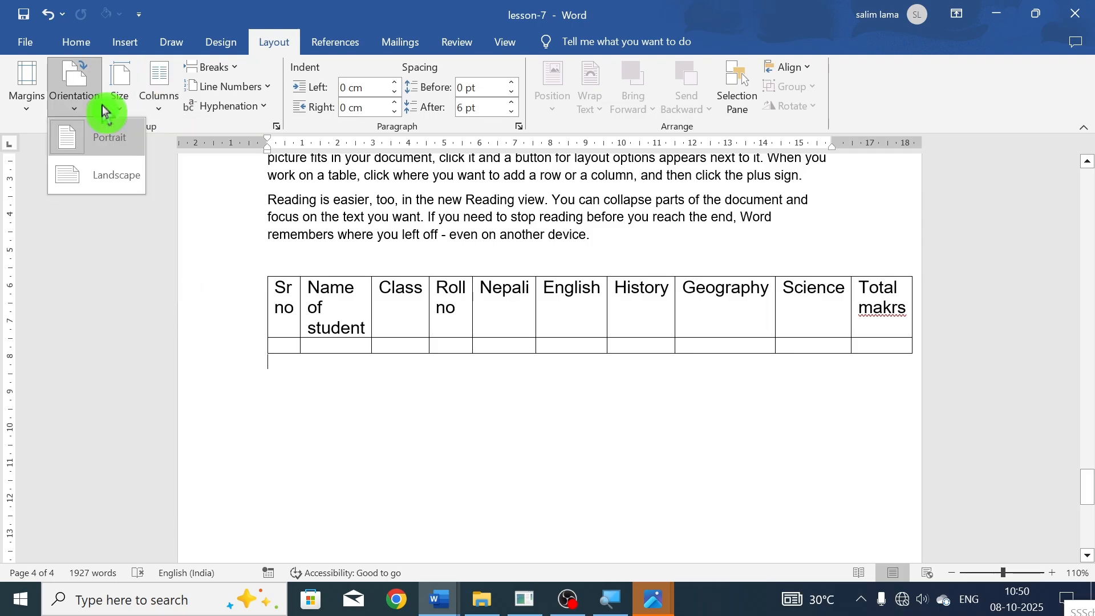
left_click(109, 180)
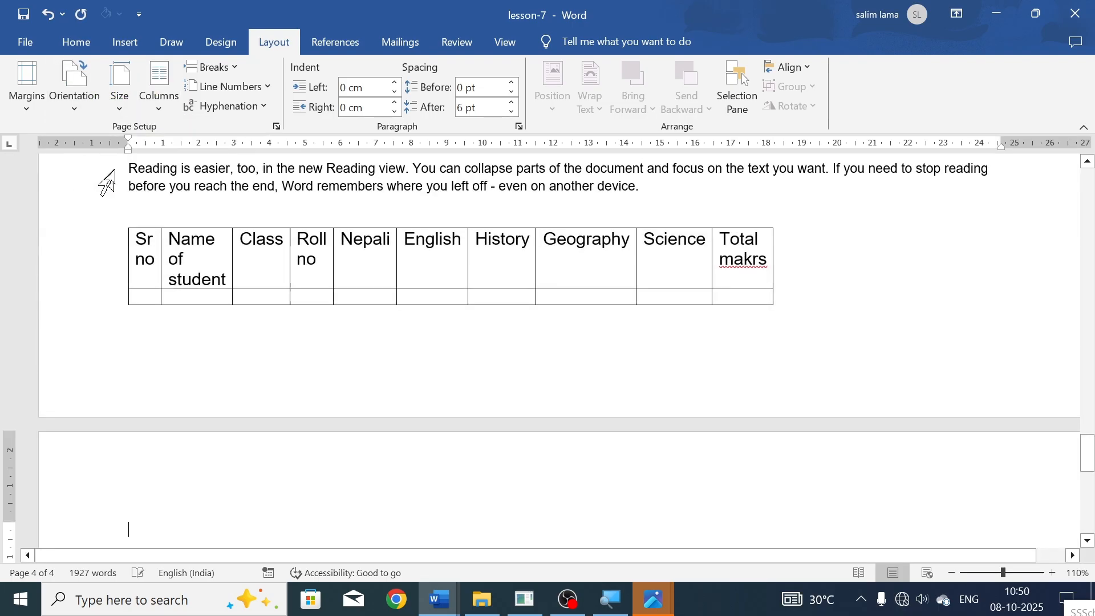
scroll(819, 278, "down", 3)
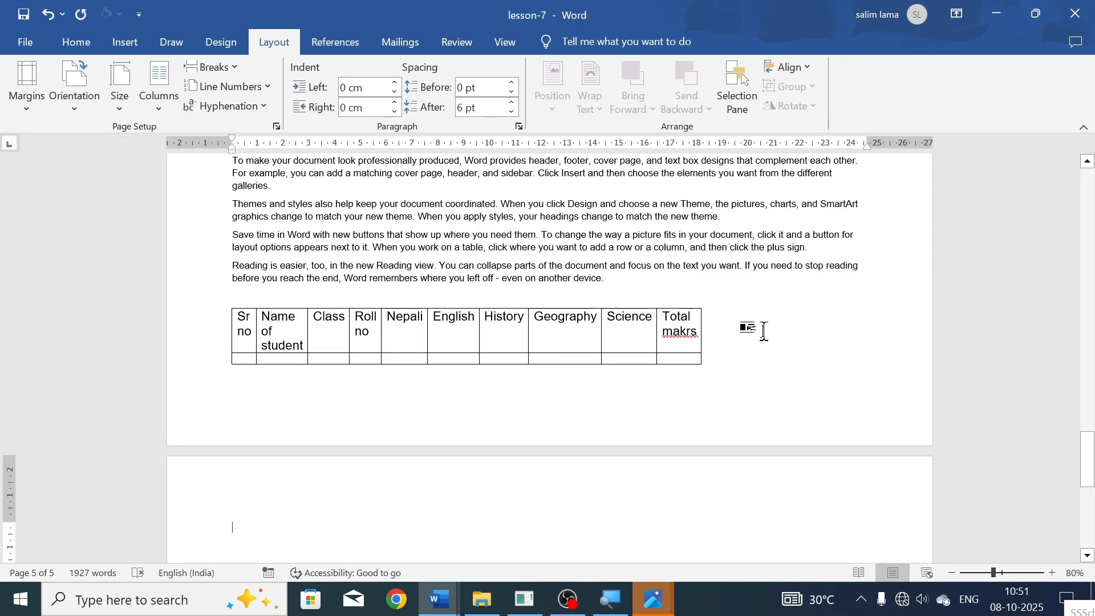
- Widen the marks table to about 25.5 cm so it spans the landscape page's text width
left_click(674, 322)
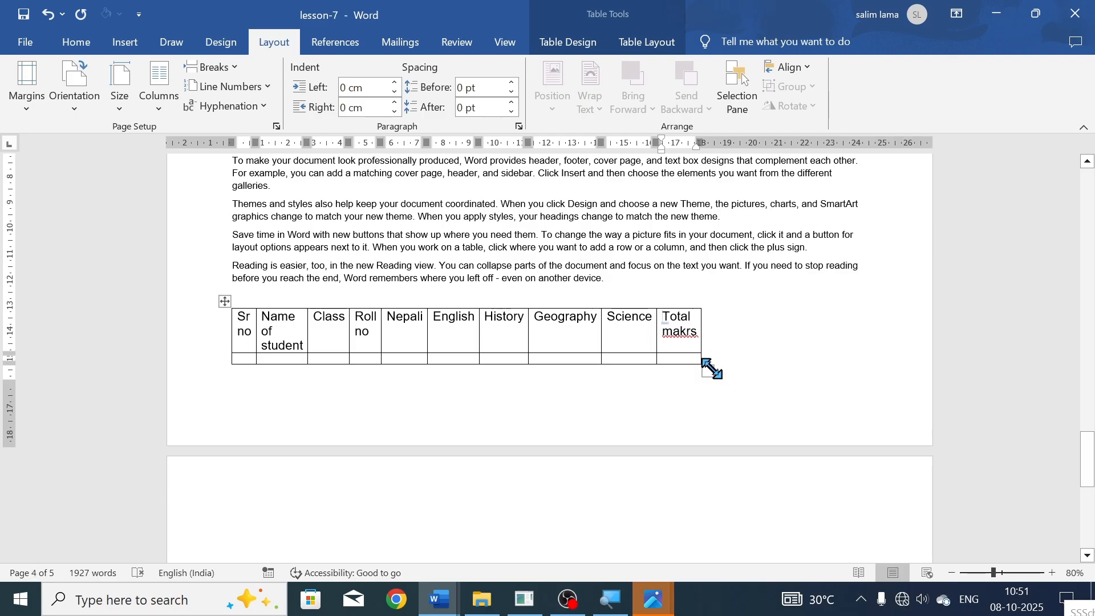
left_click_drag(708, 371, 899, 386)
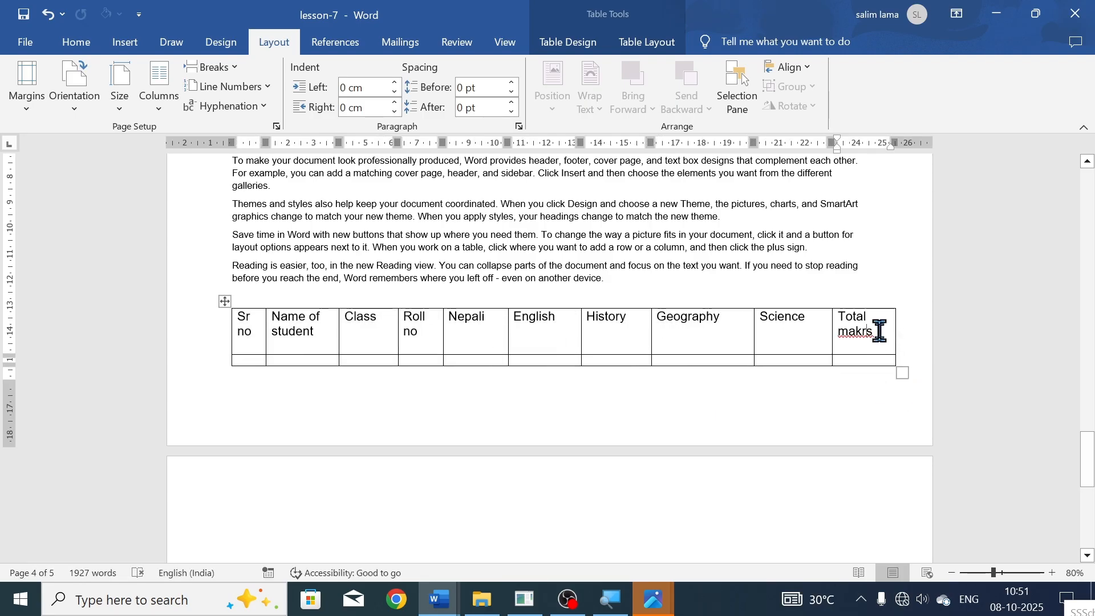
left_click_drag(879, 331, 454, 333)
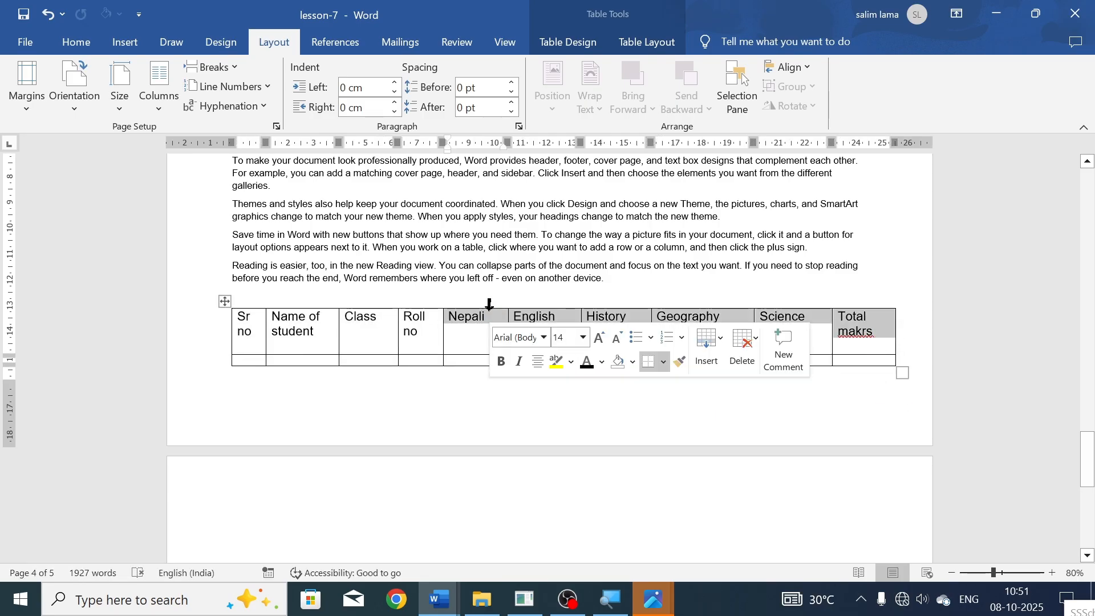
left_click(454, 332)
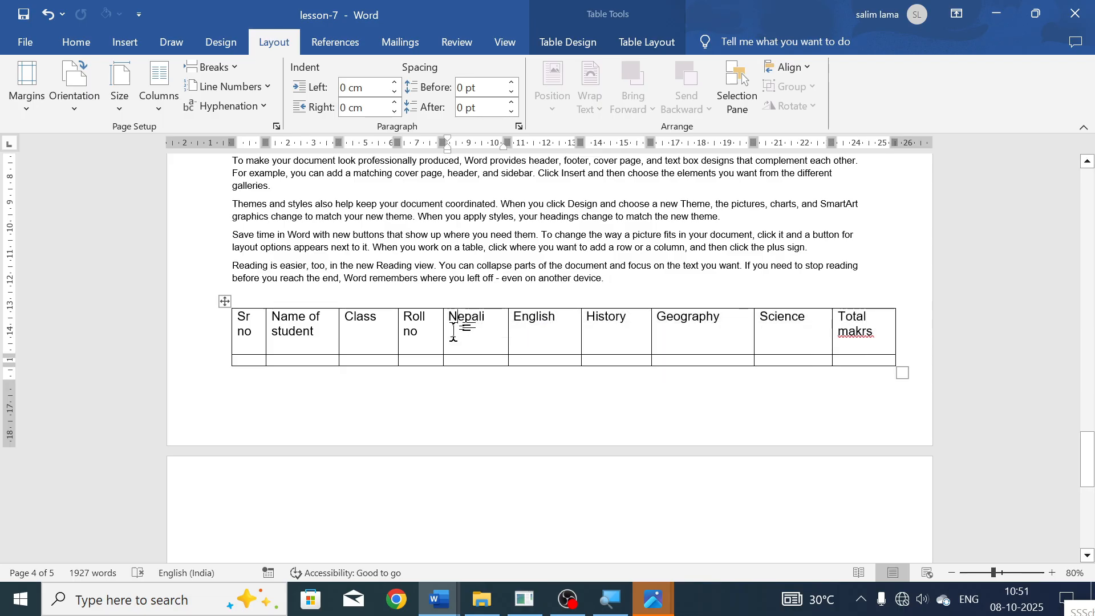
- Review the available paper sizes and choose A4 (21 cm x 29.7 cm) for the document
left_click(580, 47)
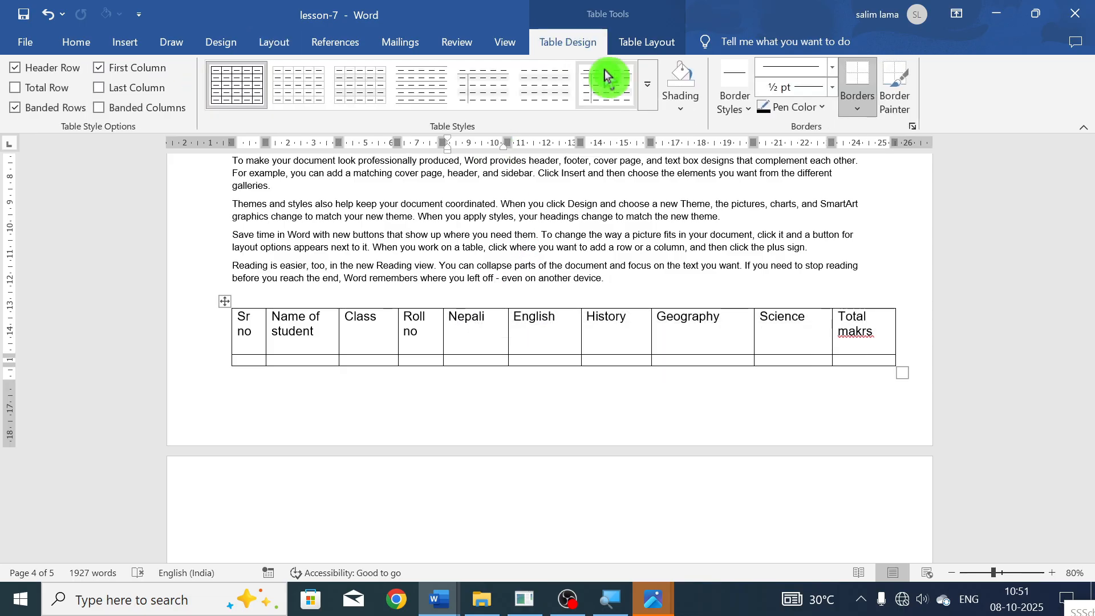
left_click(265, 45)
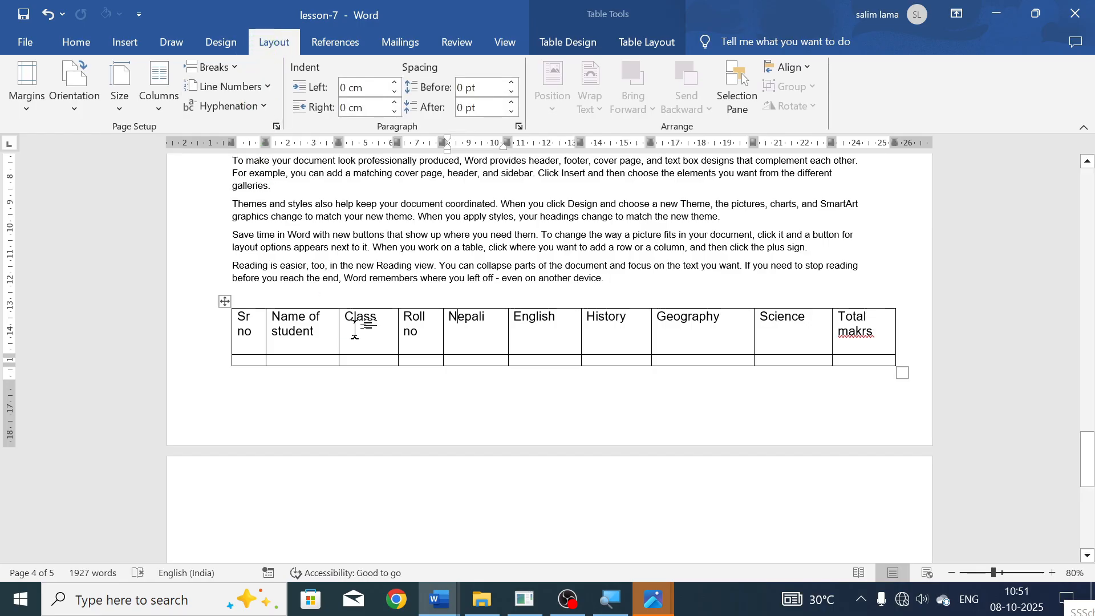
scroll(354, 325, "up", 4)
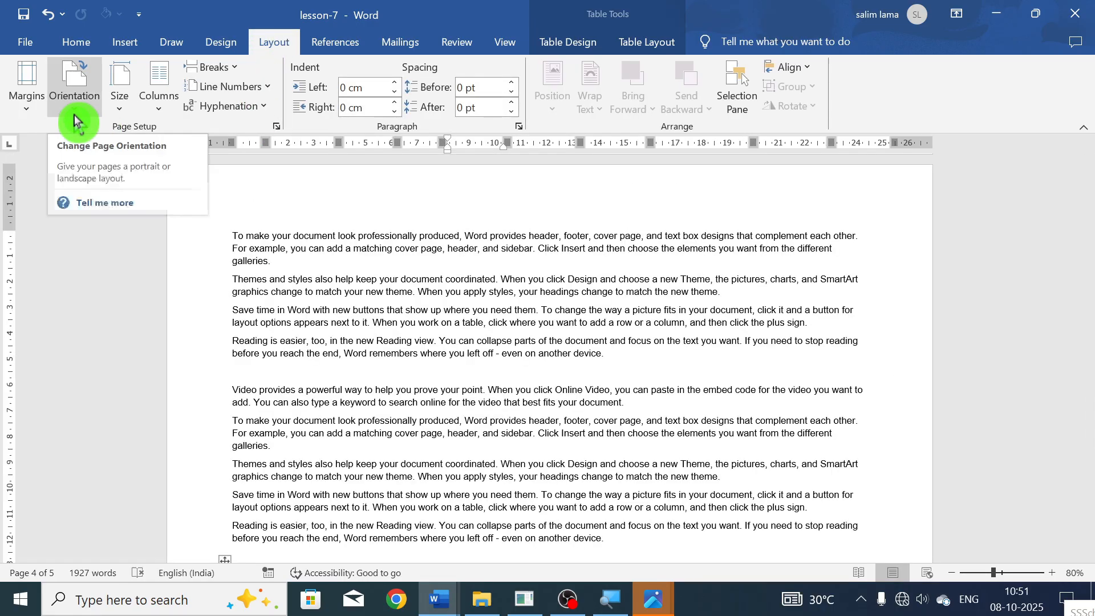
left_click(119, 111)
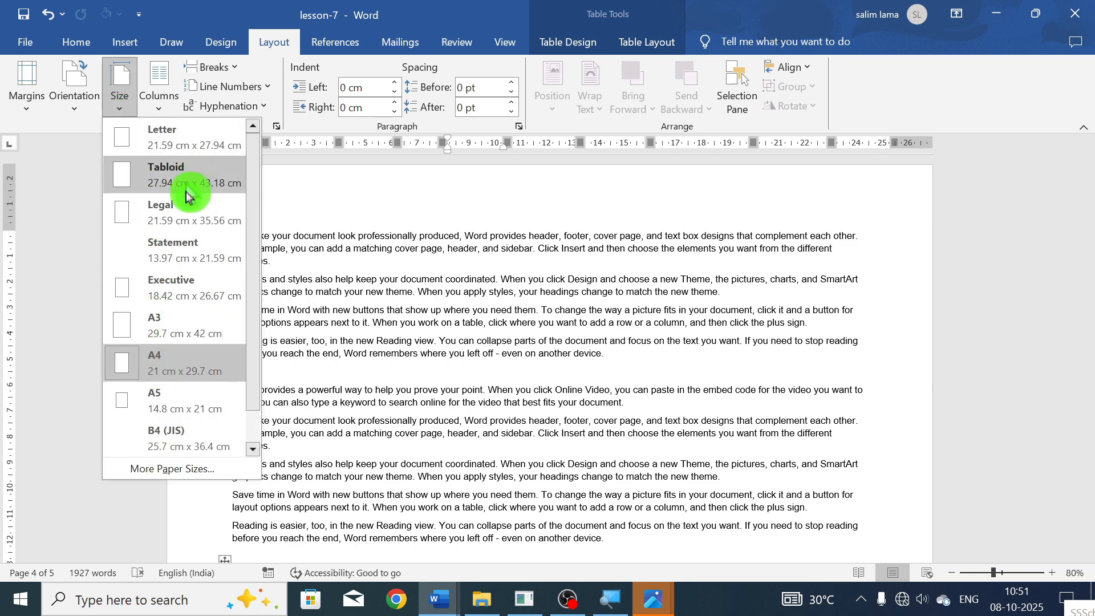
scroll(191, 337, "down", 1)
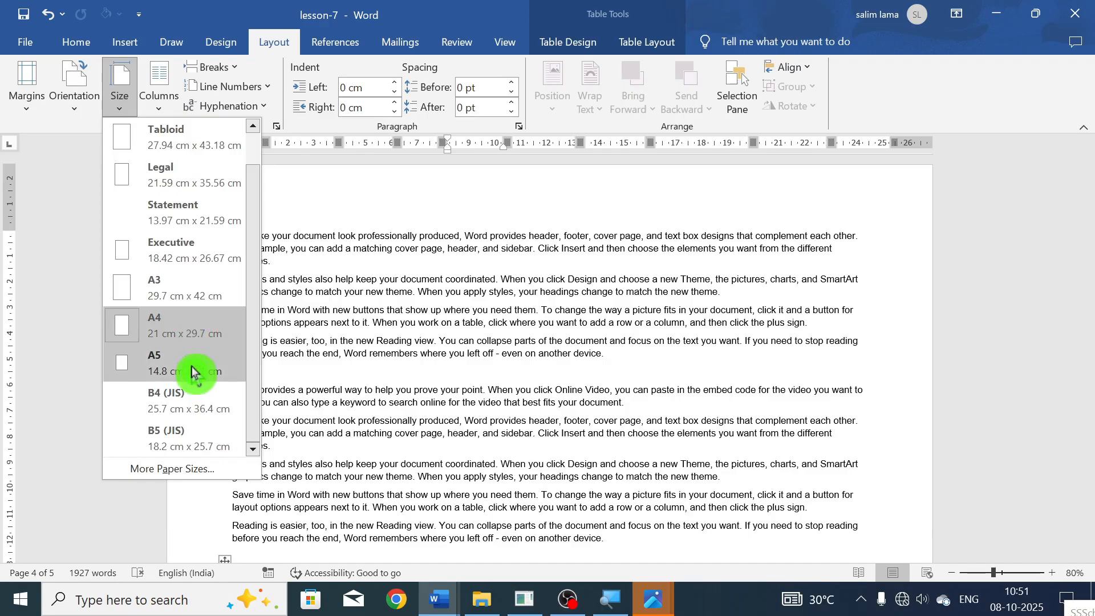
left_click(190, 329)
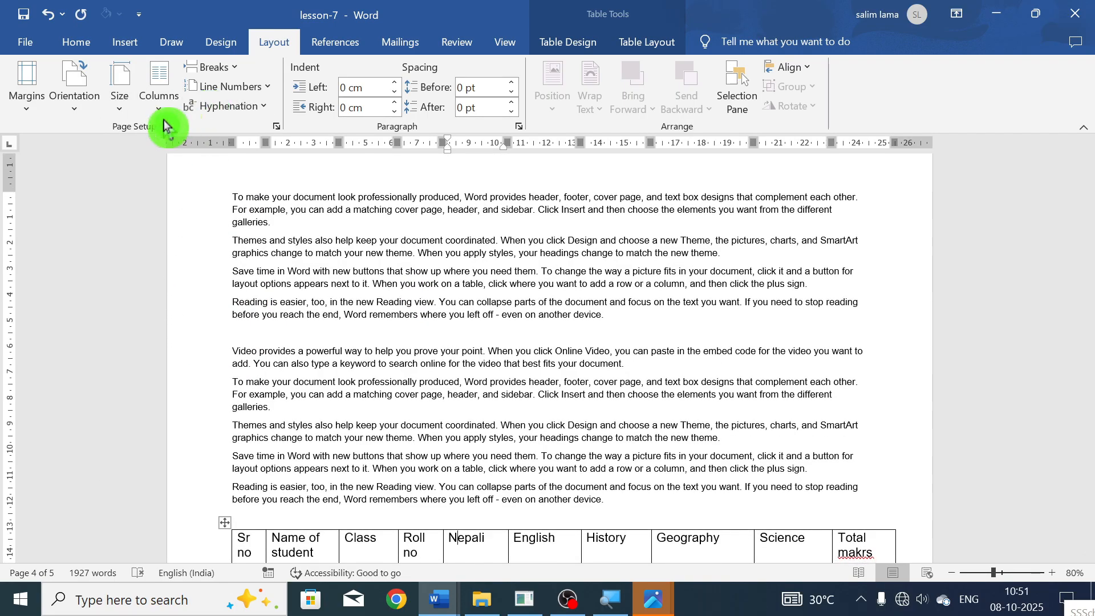
- Arrange the document text in two columns
left_click(161, 111)
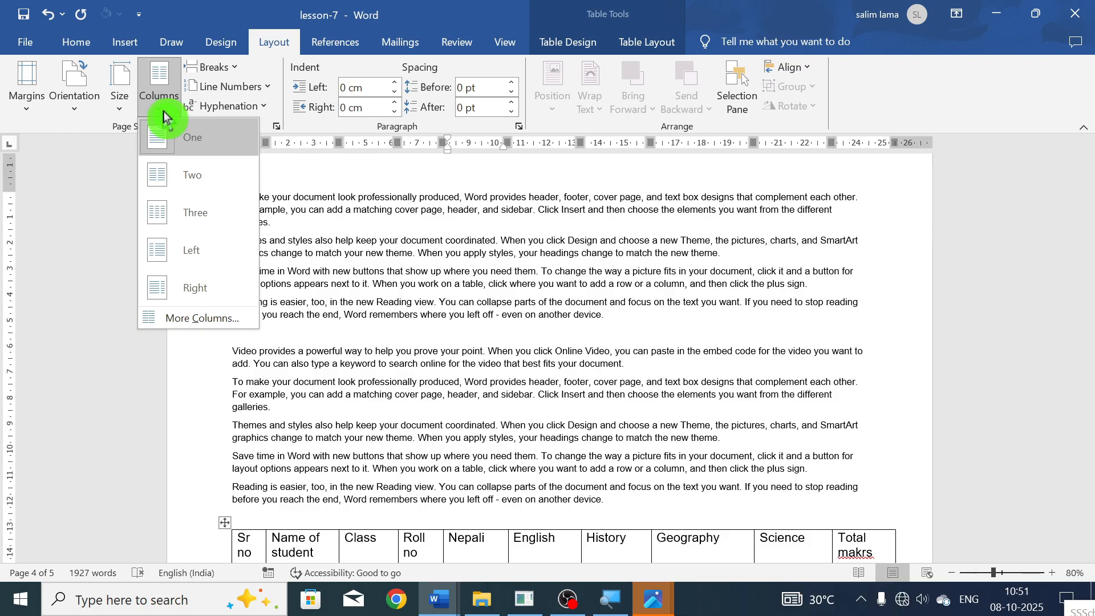
left_click(207, 175)
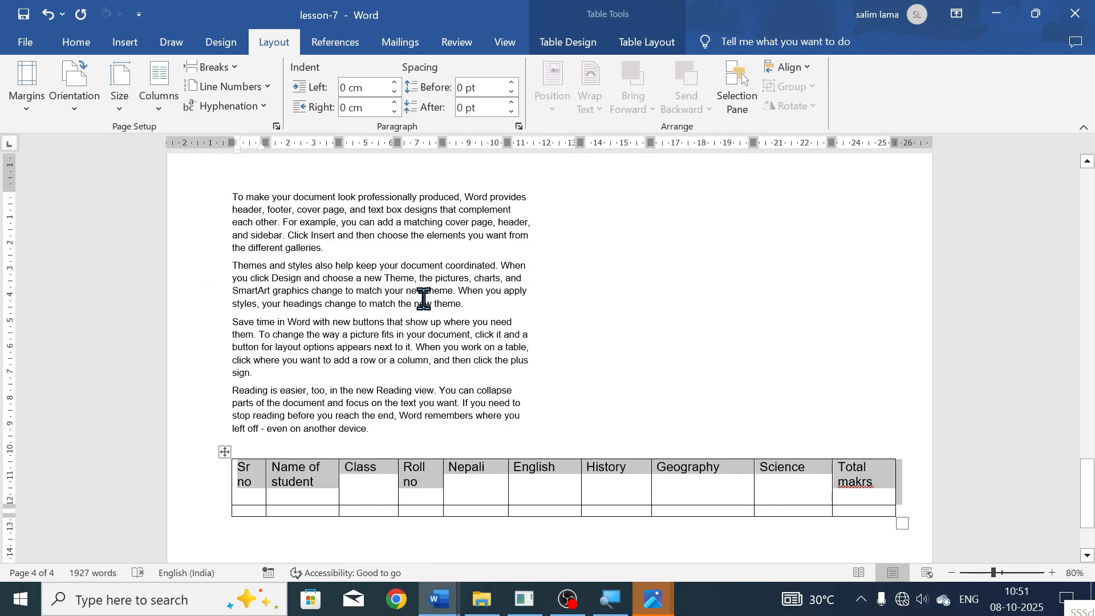
- Delete the marks table together with the last line of text above it
key("ctrl+a")
left_click(393, 336)
scroll(394, 342, "down", 1)
left_click_drag(165, 371, 235, 483)
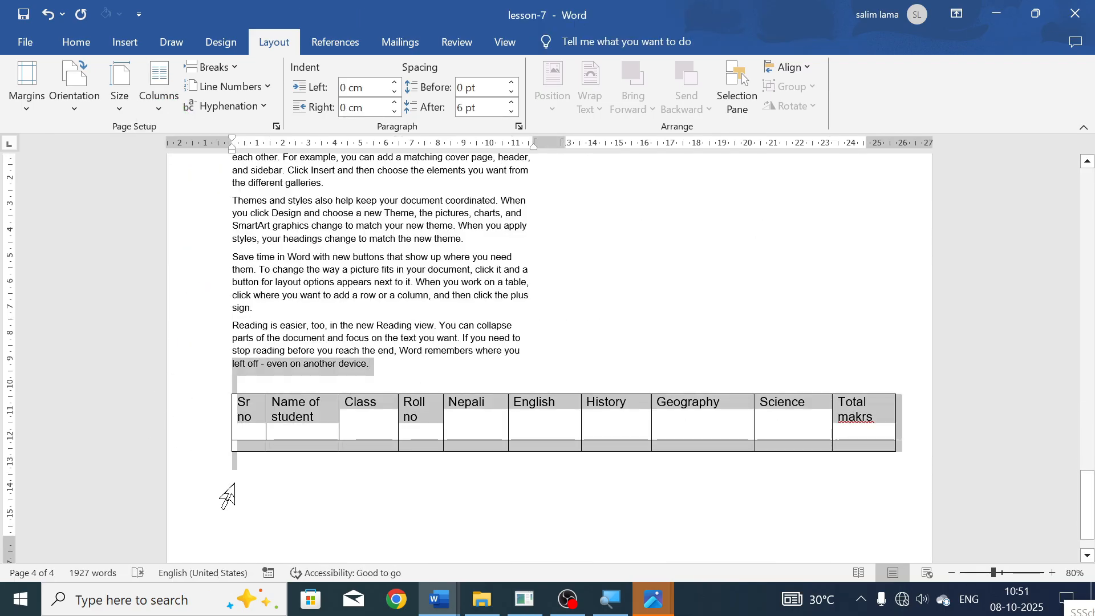
key("BackSpace")
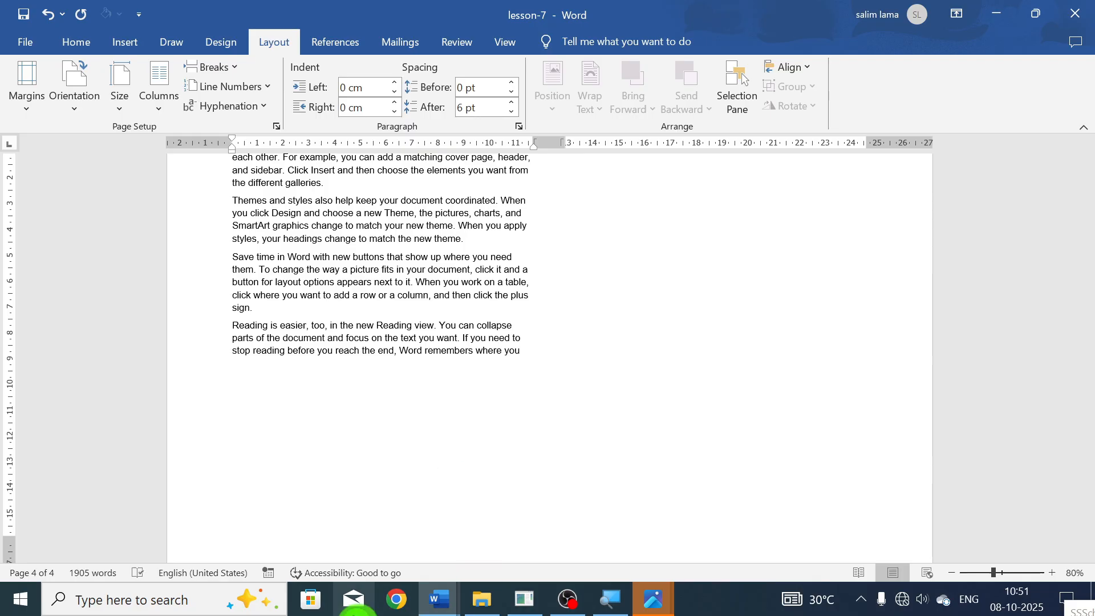
- Arrange the document text in three columns of equal width
key("ctrl+Home")
scroll(448, 424, "down", 3)
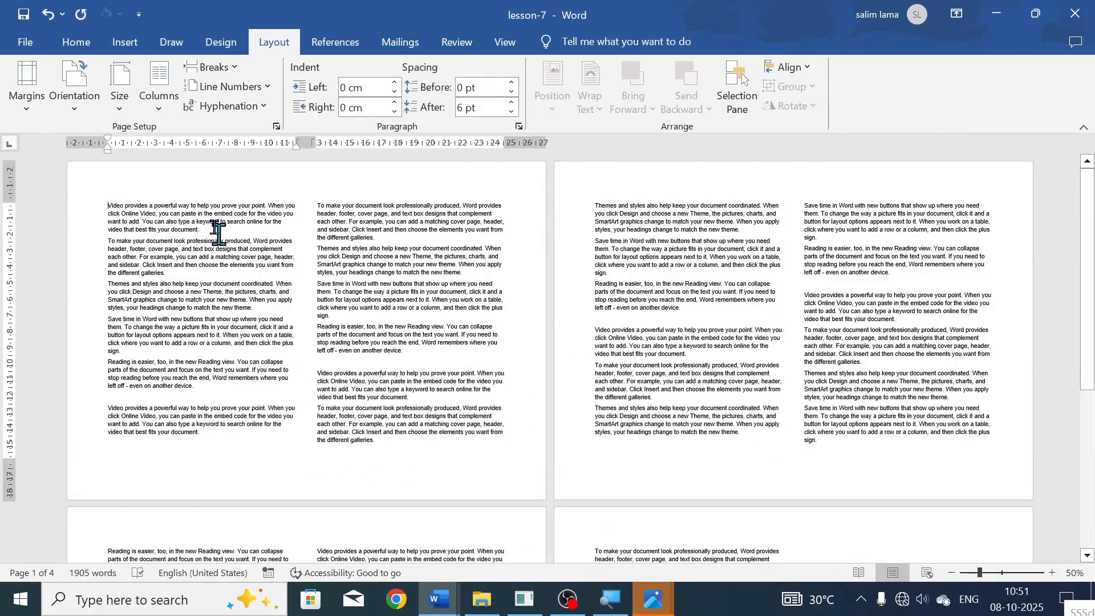
left_click(159, 106)
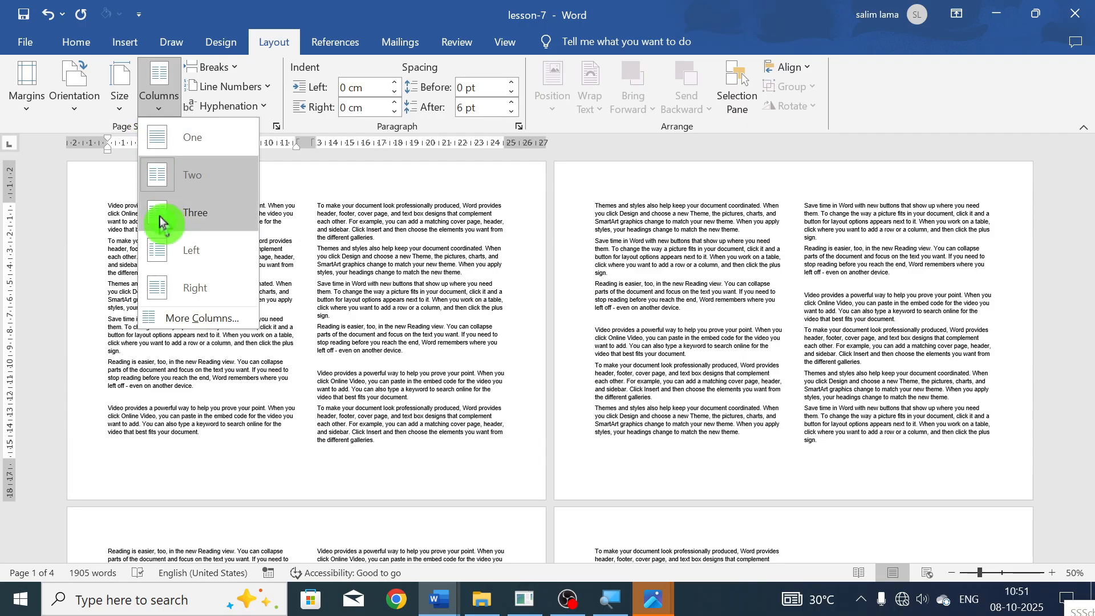
left_click(159, 219)
- Apply the Left column preset to the text and replace it with the Right preset
left_click(159, 114)
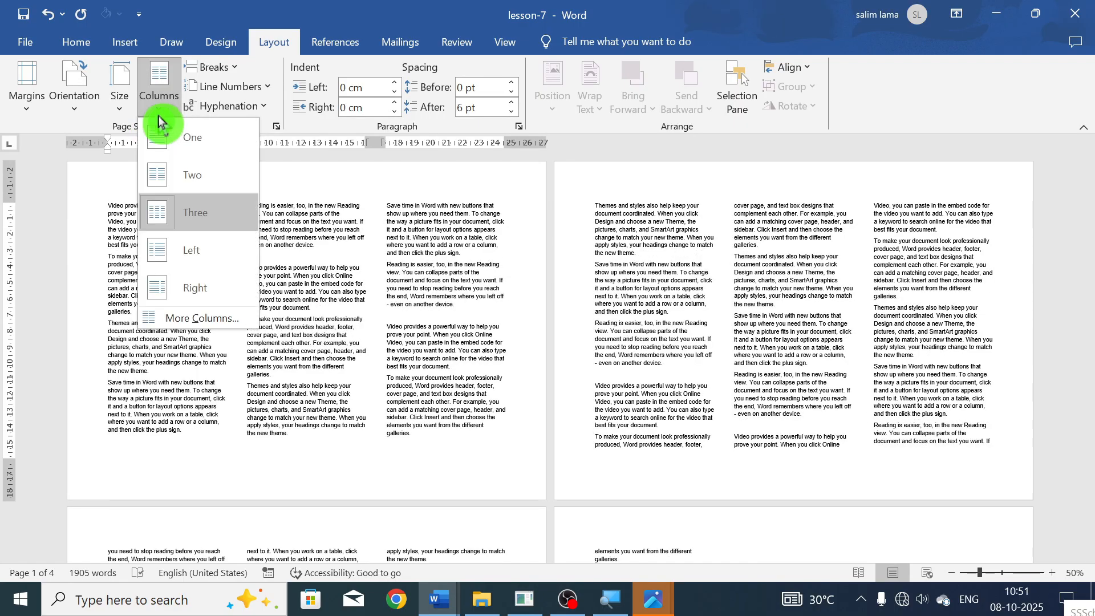
left_click(182, 240)
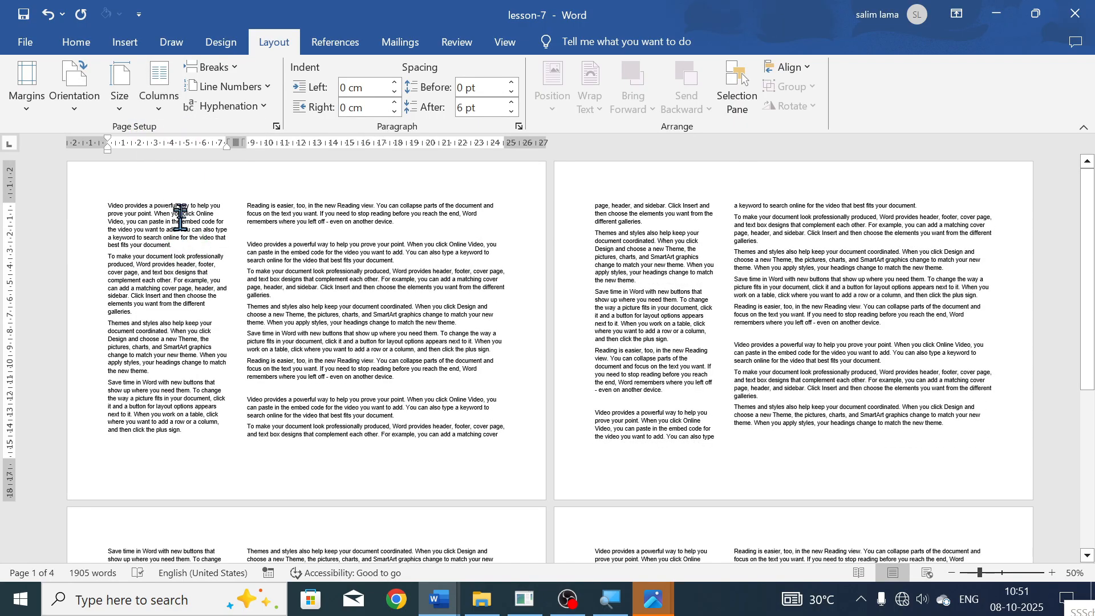
left_click(159, 100)
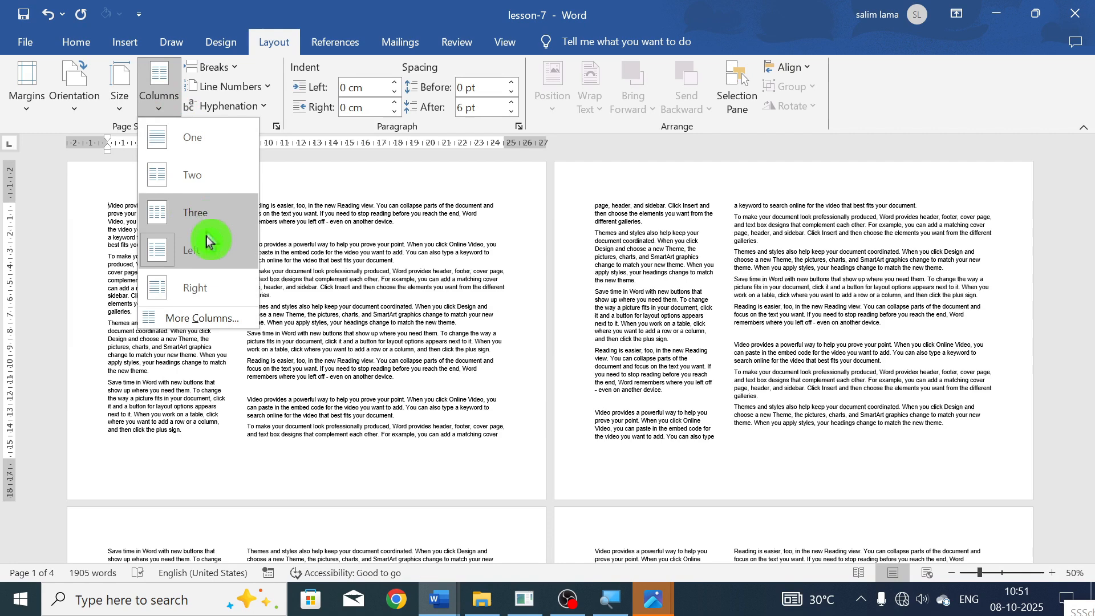
left_click(205, 280)
- Switch the text back to three columns and raise the number of columns to 4 in the custom column settings
left_click(155, 108)
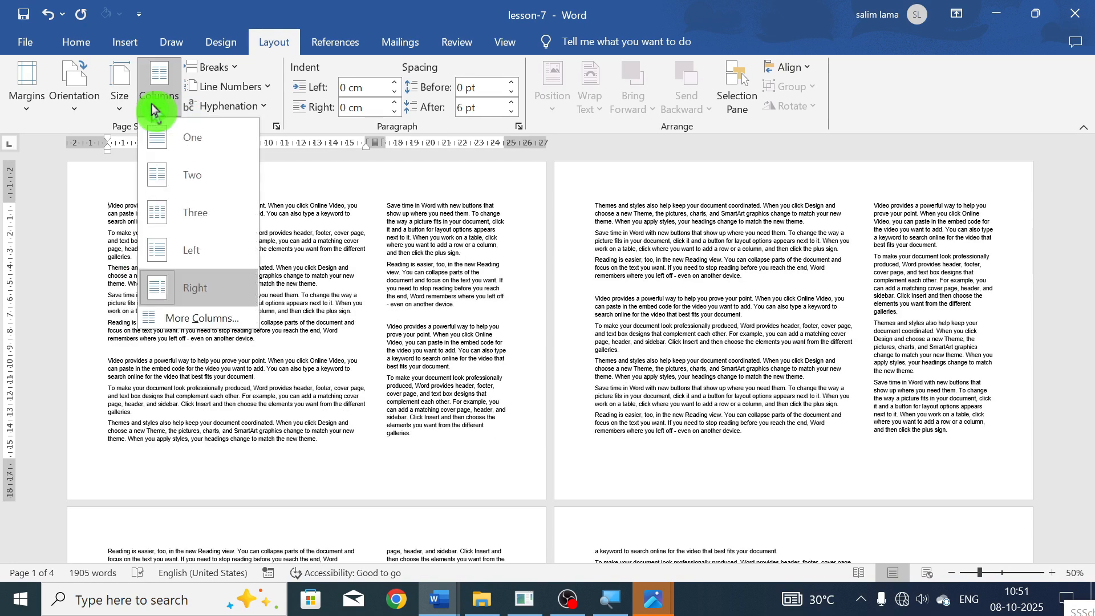
left_click(212, 228)
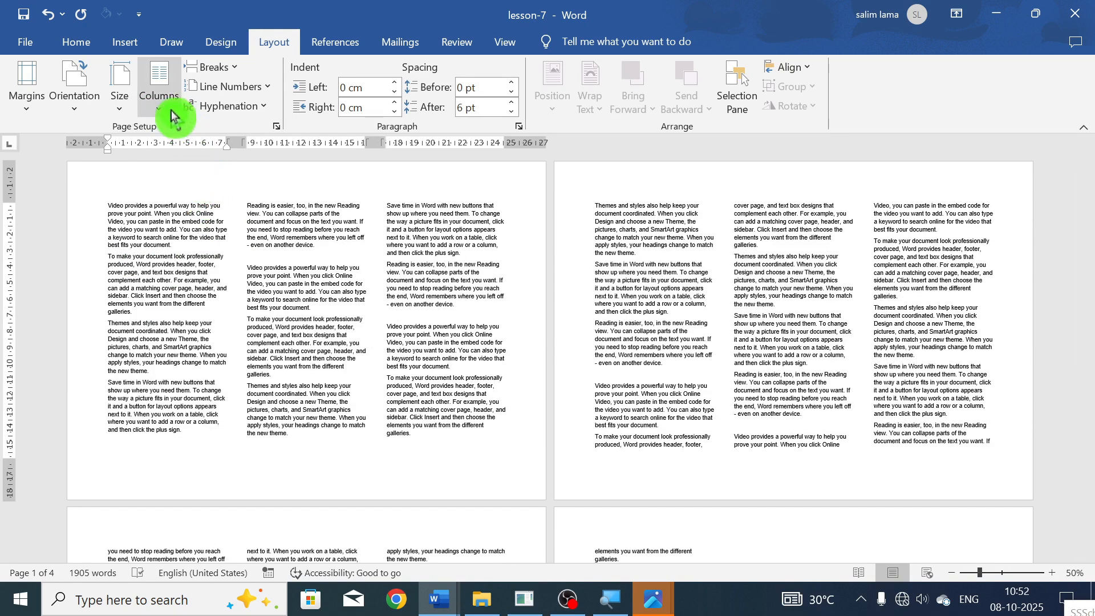
left_click(153, 102)
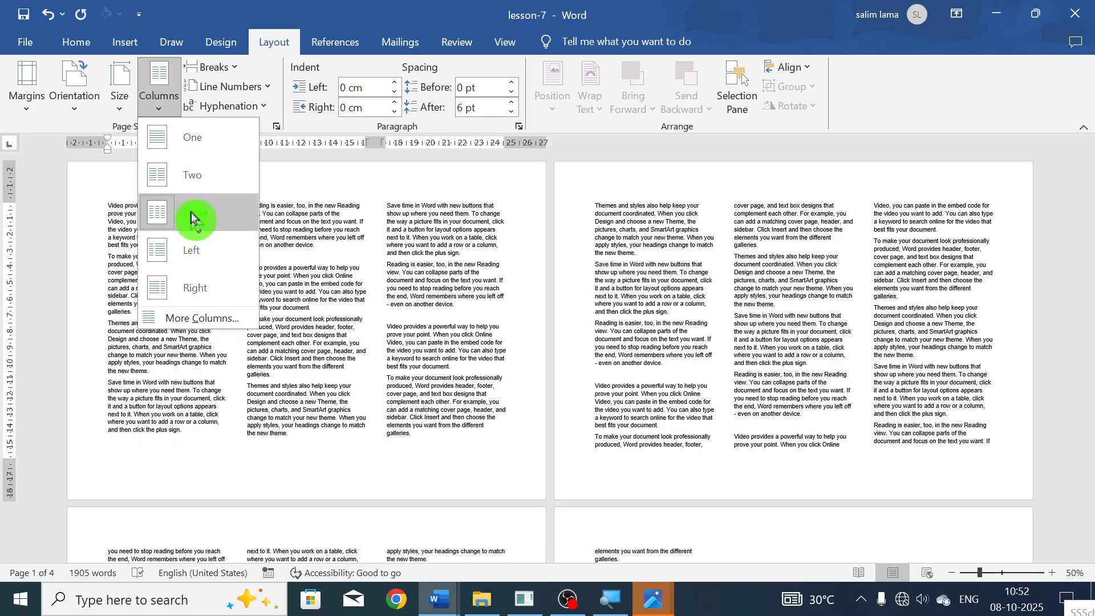
left_click(242, 319)
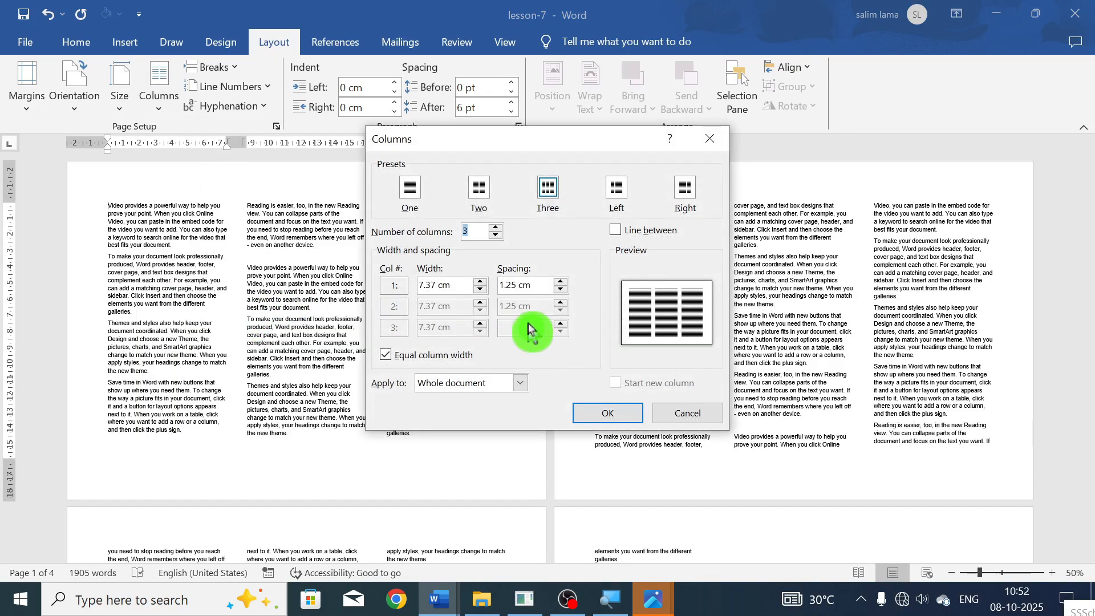
left_click(492, 227)
left_click(588, 409)
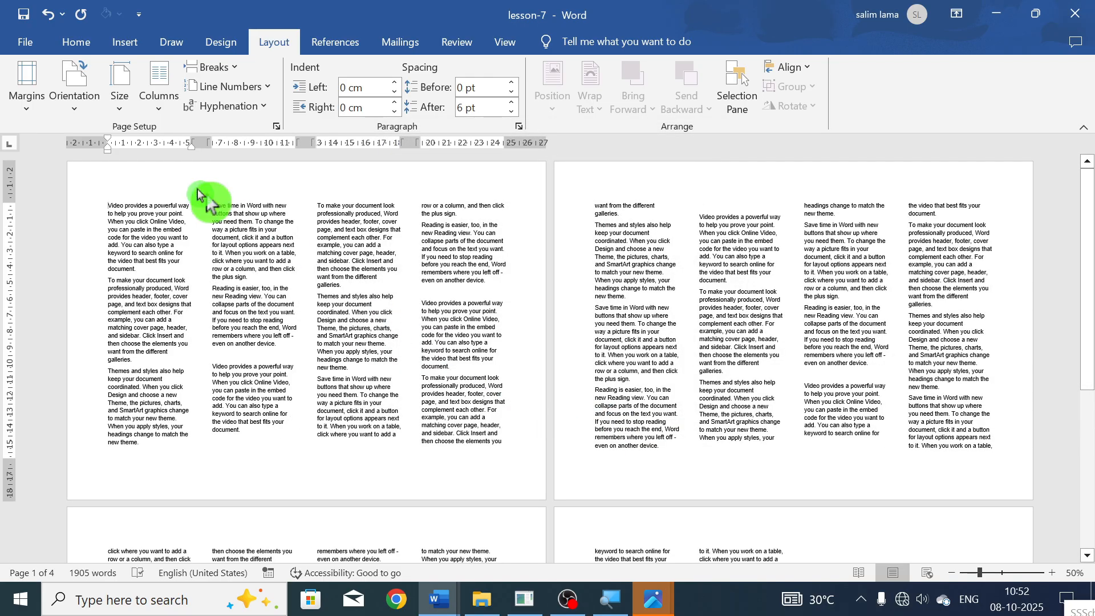
- Return the document text to a single column
left_click(159, 110)
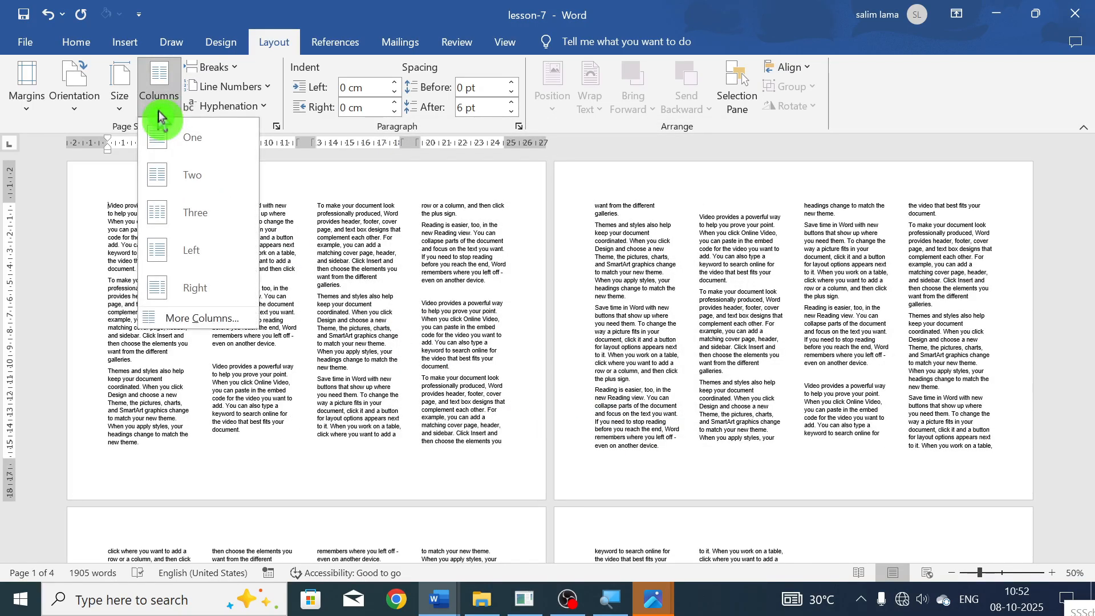
left_click(246, 138)
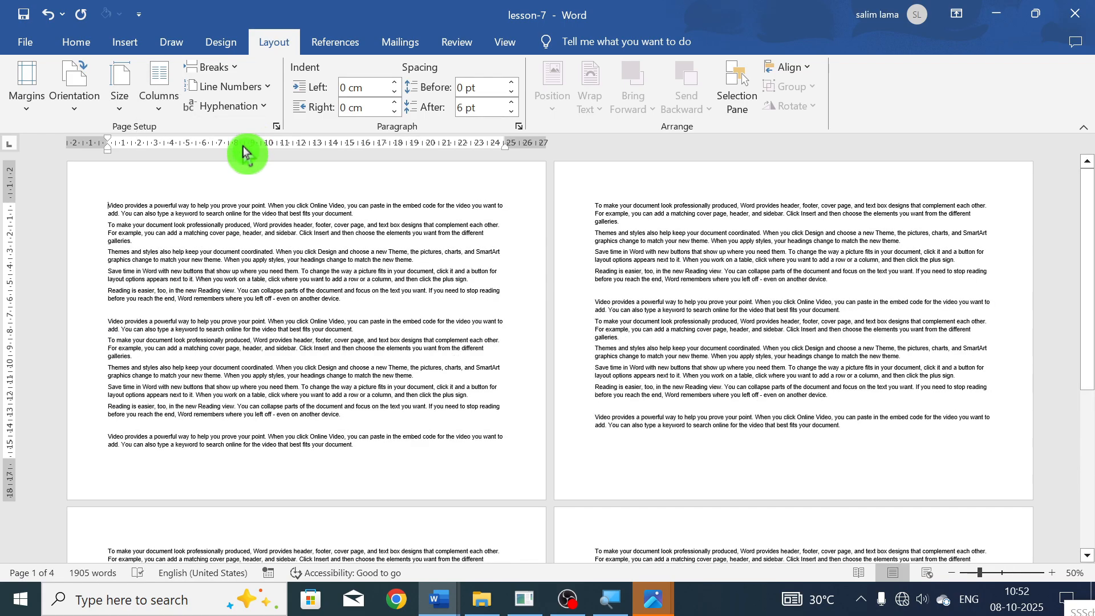
- Insert a page break after the first block of paragraphs on page 1, ending "even on another device."
left_click(234, 74)
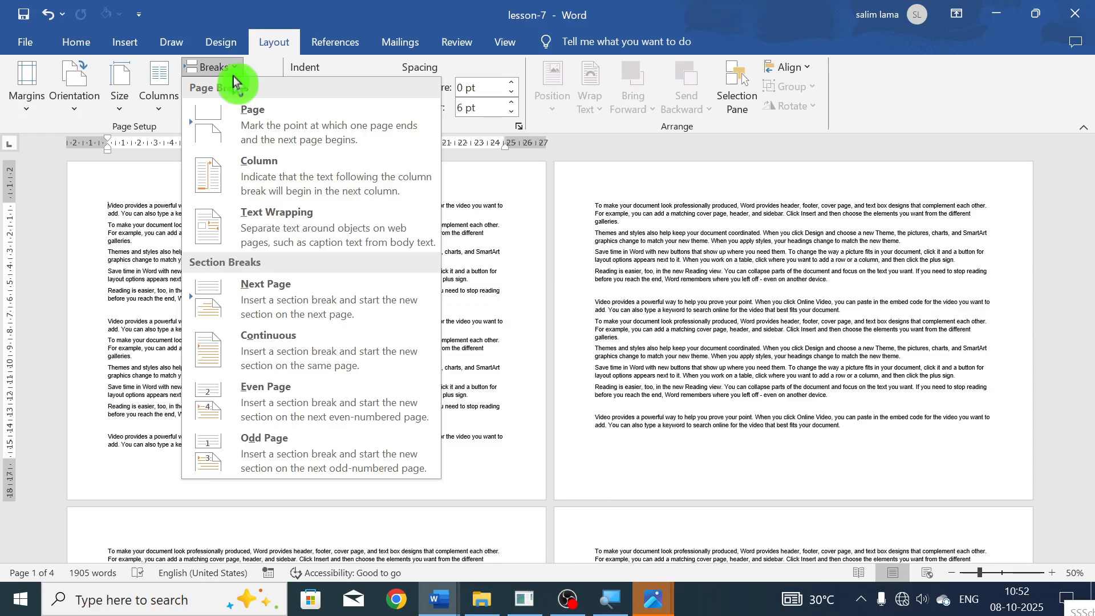
left_click(538, 245)
left_click_drag(100, 208, 399, 420)
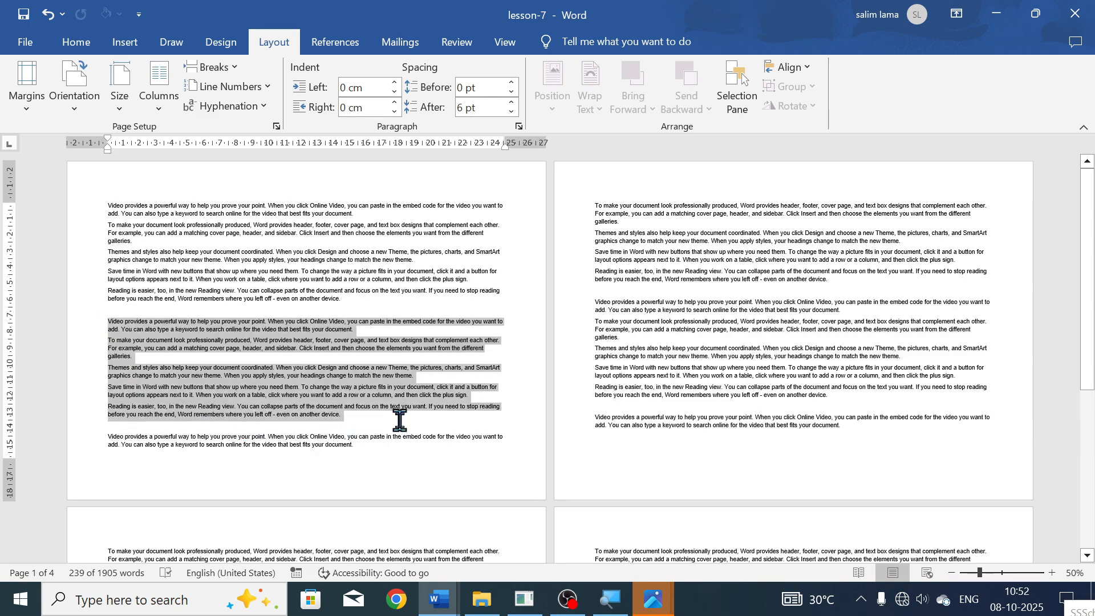
left_click(351, 299)
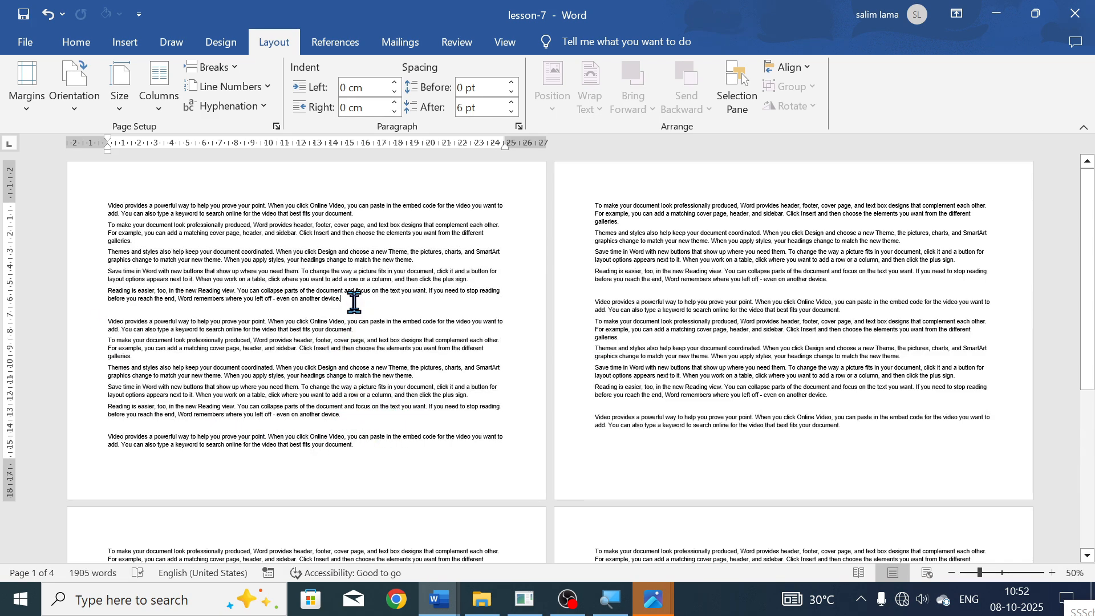
left_click(214, 66)
left_click(324, 114)
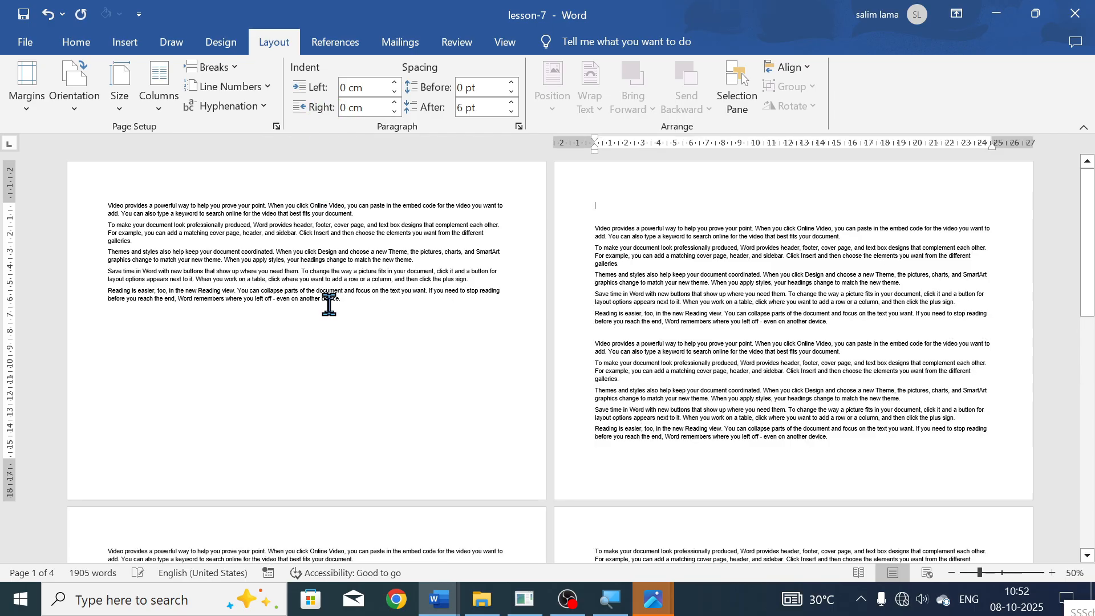
- Insert another page break after the first block of paragraphs on page 2
left_click(579, 183)
left_click(225, 69)
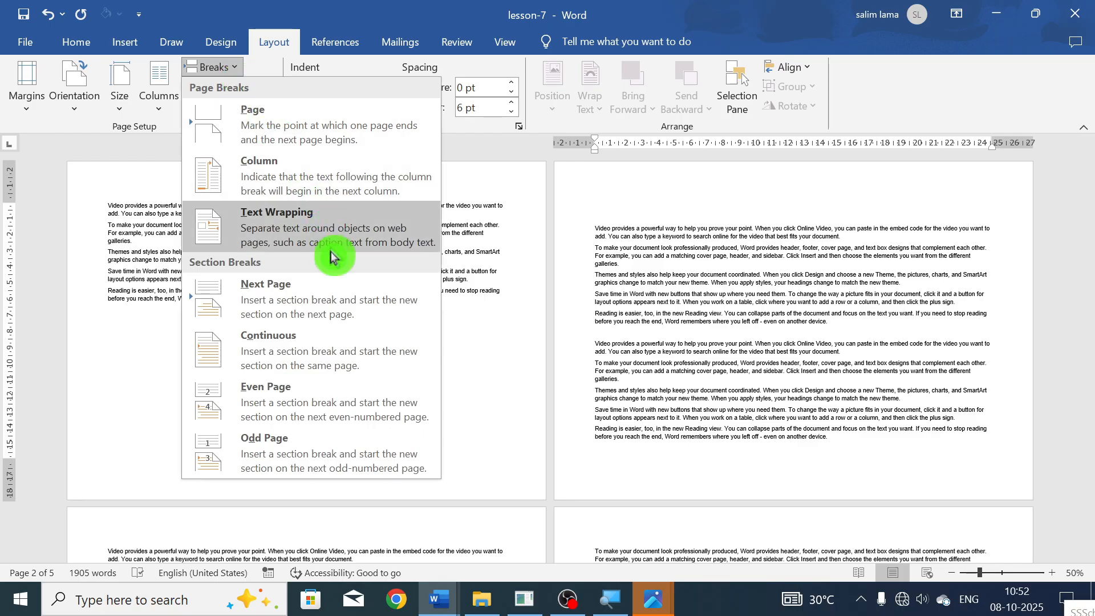
left_click(322, 129)
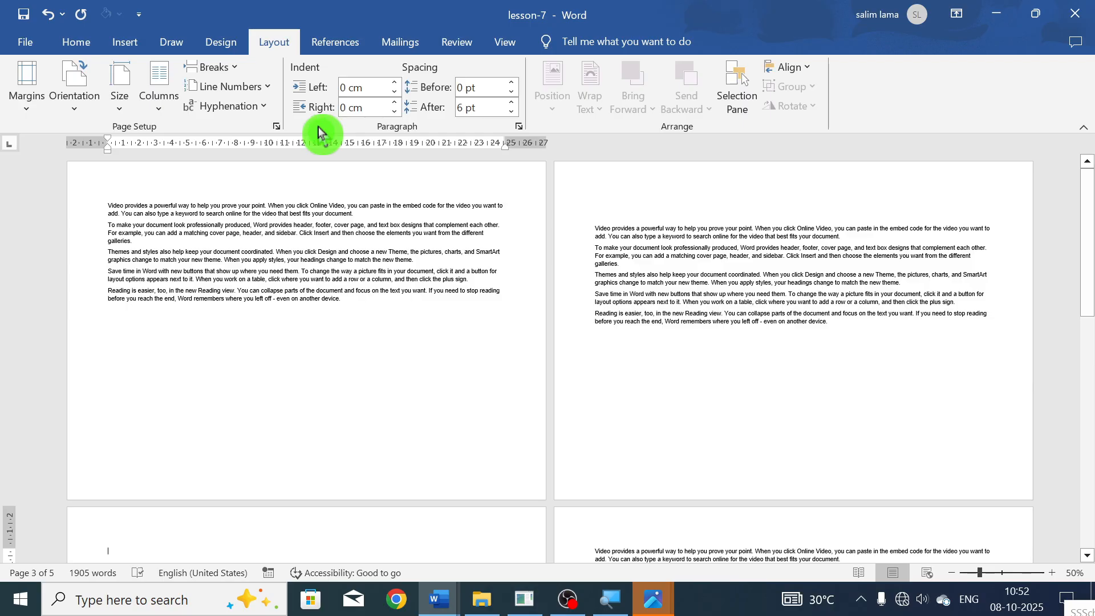
- Undo both page breaks
left_click(217, 68)
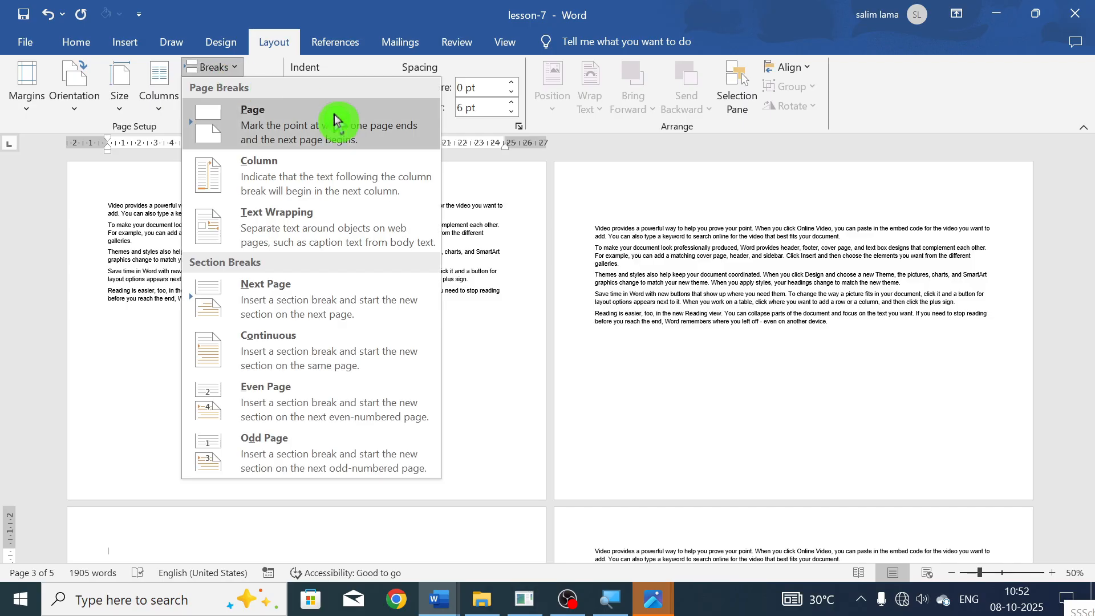
left_click(547, 347)
key("ctrl+z")
key("ctrl+z")
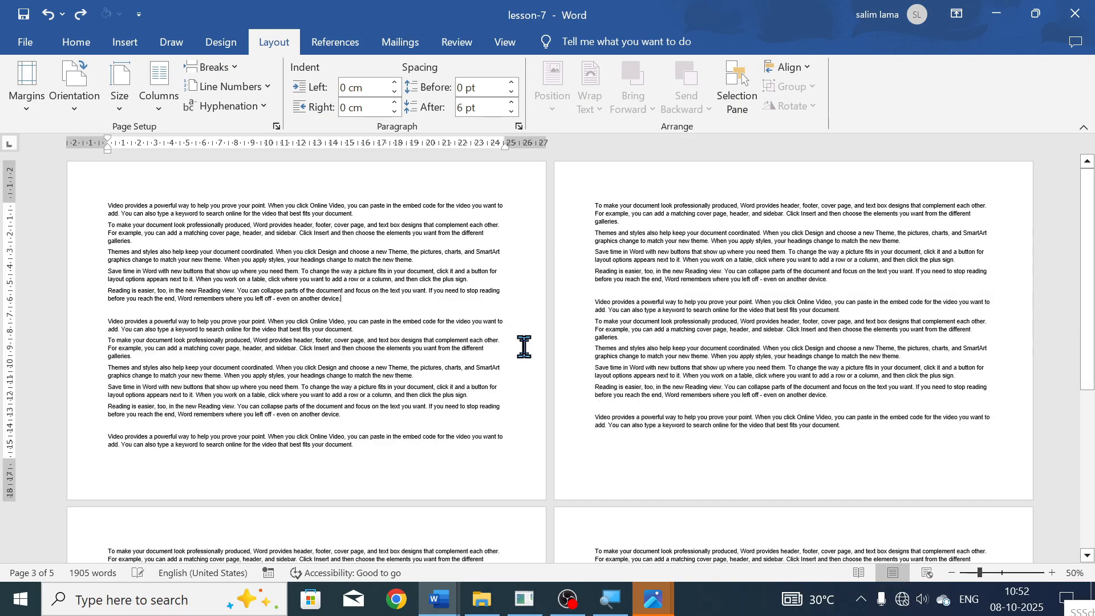
- Move the first line of page 1 into the last paragraph of the first block, after "before you reach the"
left_click(214, 68)
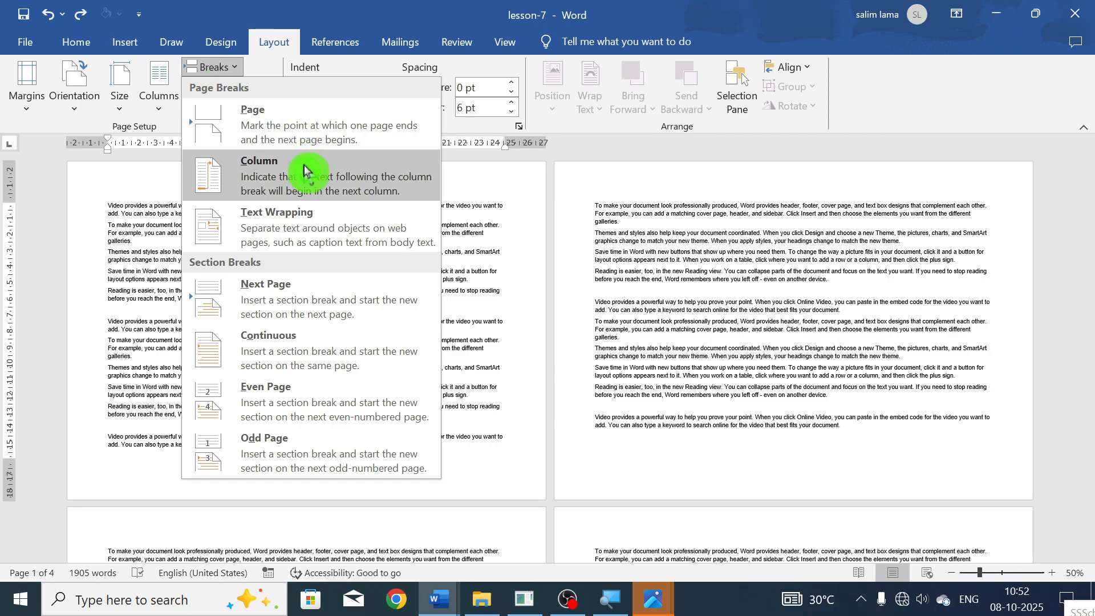
left_click(523, 197)
left_click(94, 203)
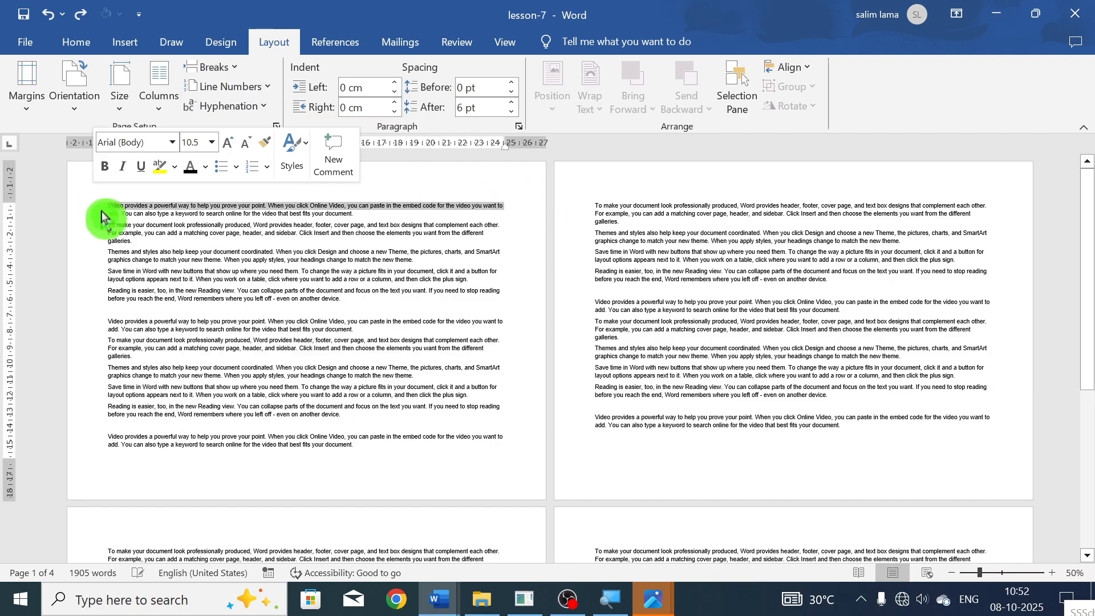
left_click_drag(101, 211, 166, 298)
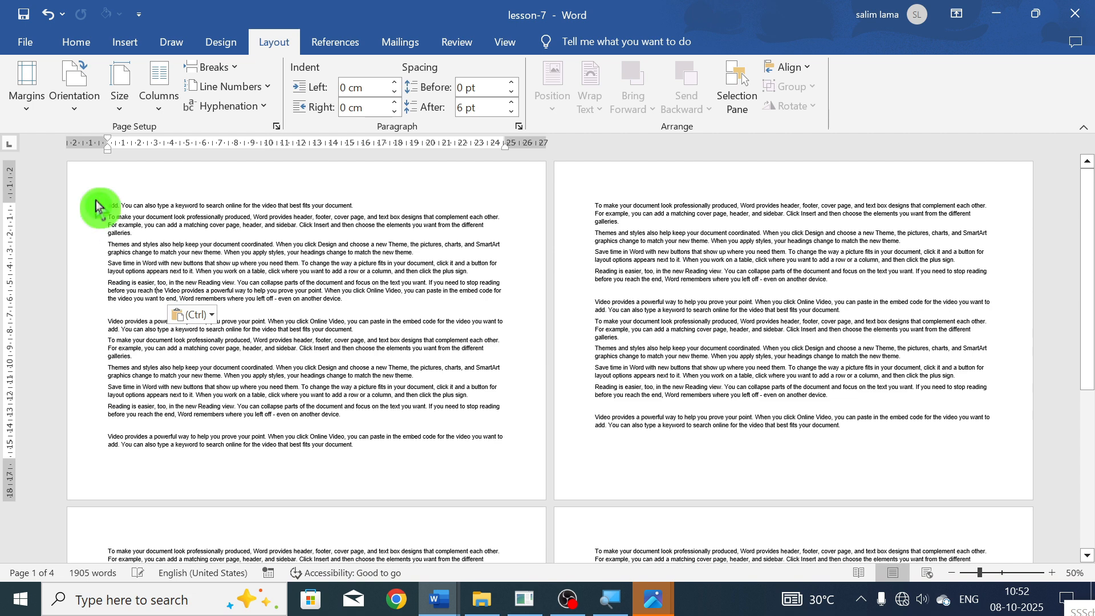
- Set the single-column document text to the Two column layout
left_click_drag(103, 203, 375, 454)
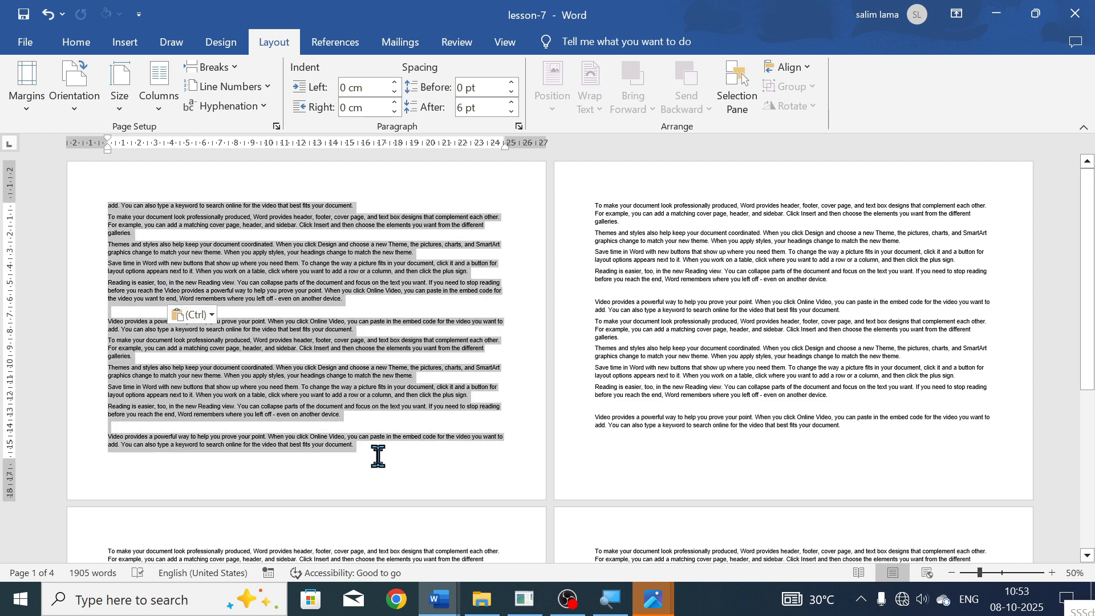
left_click(342, 447)
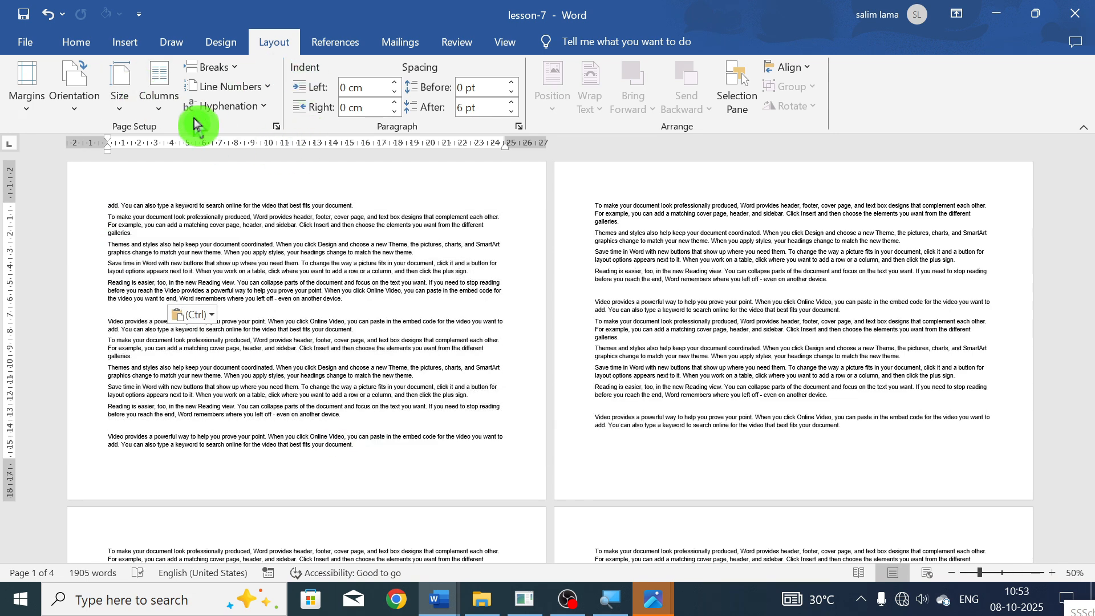
left_click(171, 106)
left_click(208, 174)
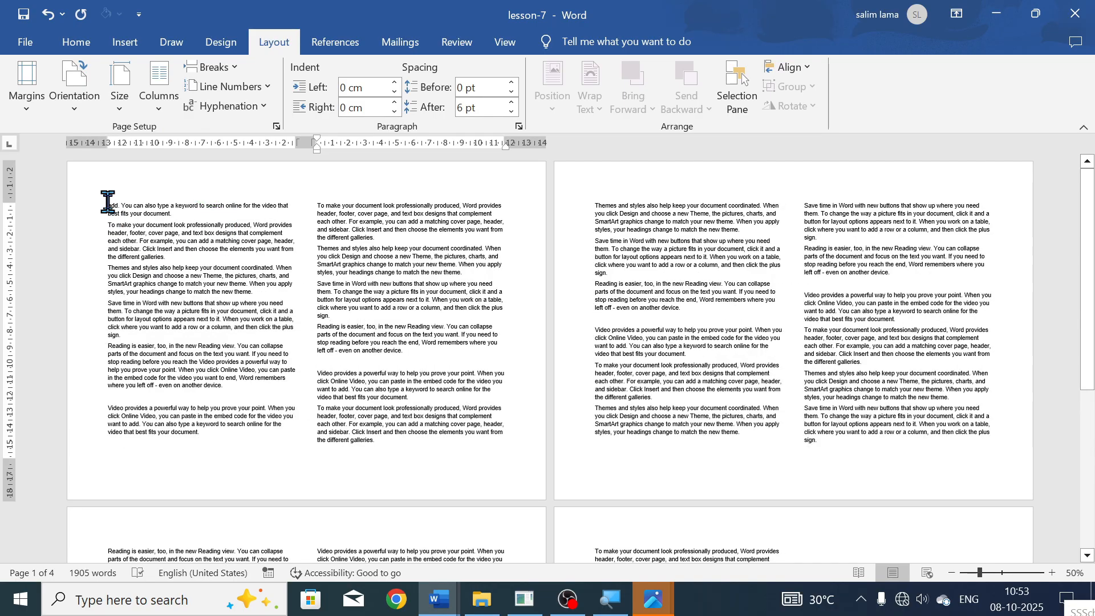
- Insert a column break on page 1 before the first paragraph starting "Save time in Word"
left_click_drag(108, 202, 271, 291)
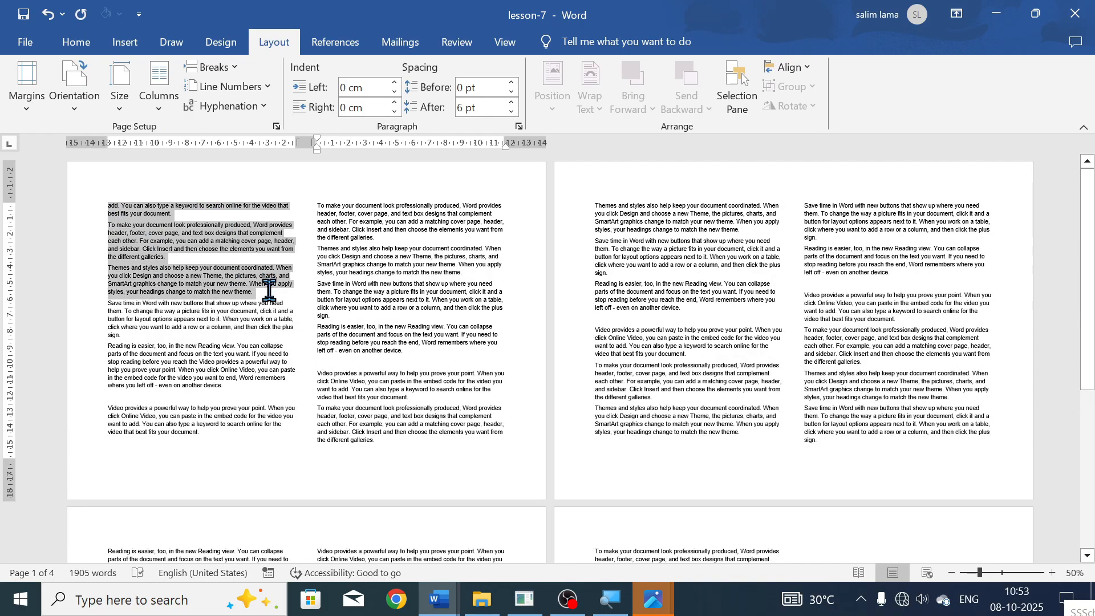
left_click_drag(109, 303, 131, 418)
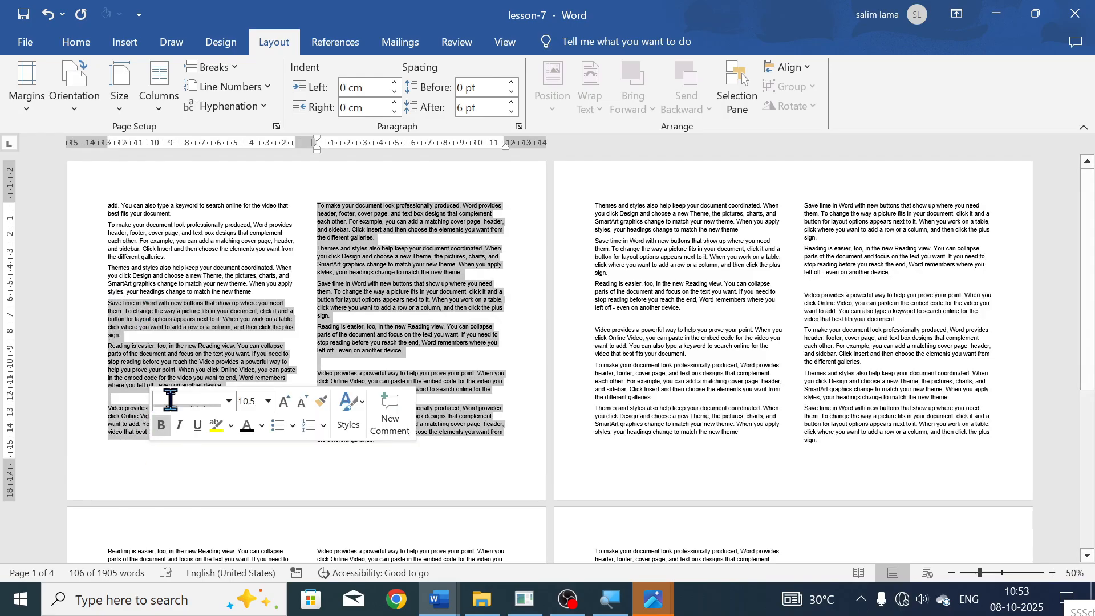
left_click(188, 345)
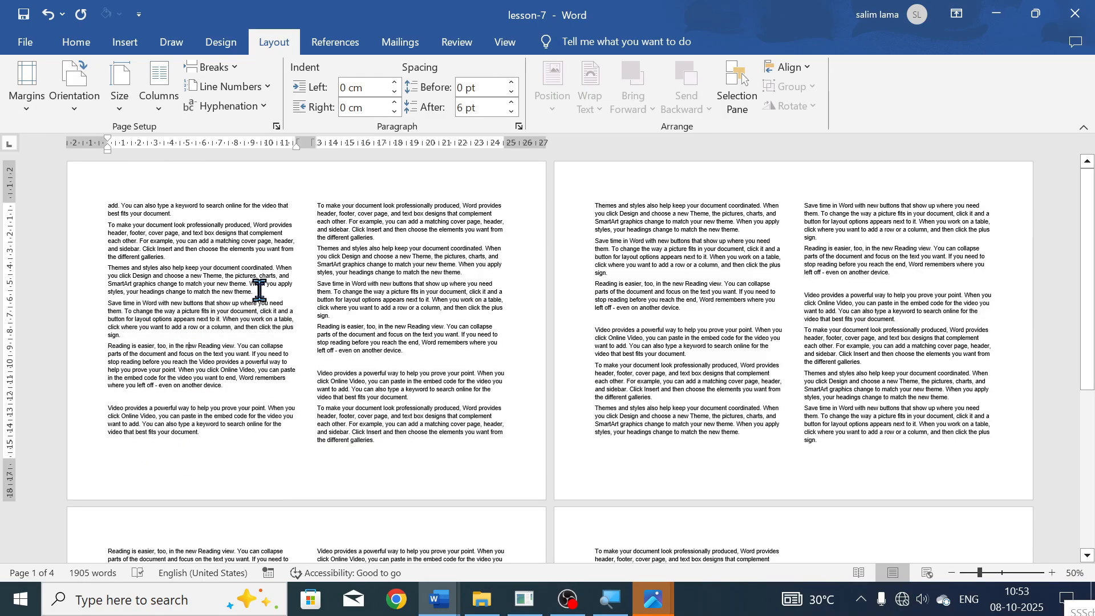
left_click(212, 67)
left_click(268, 182)
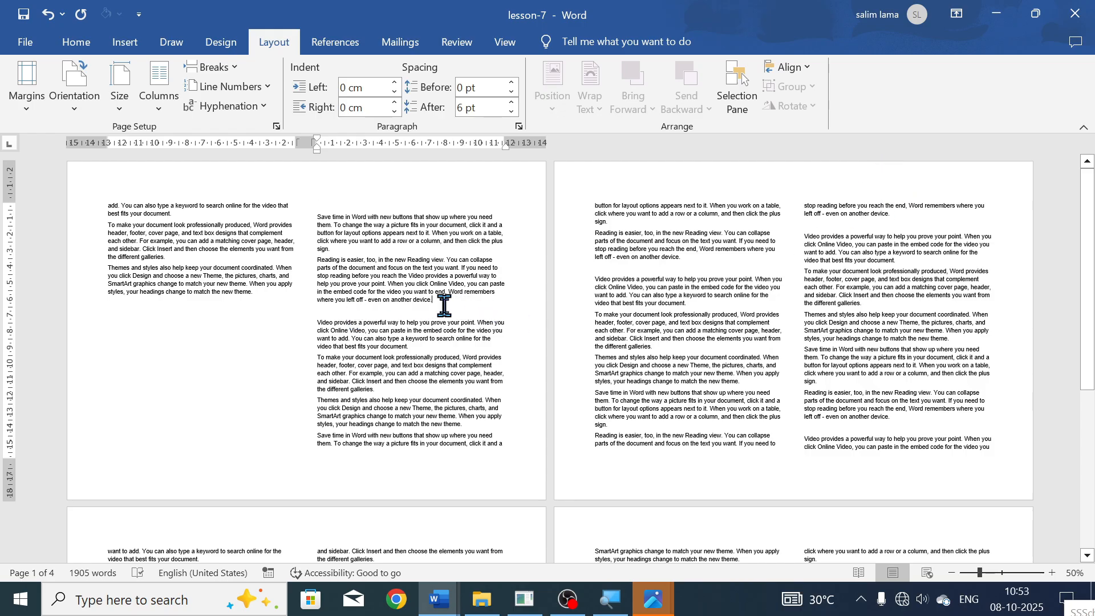
- Insert another column break in the second column of page 1, after "even on another device."
left_click(213, 67)
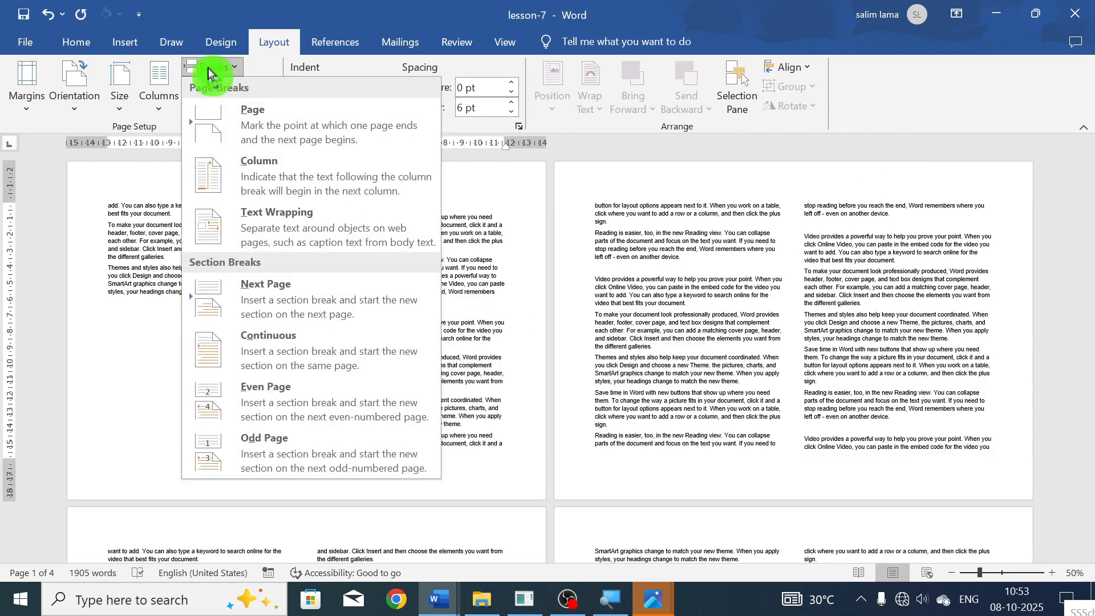
left_click(306, 173)
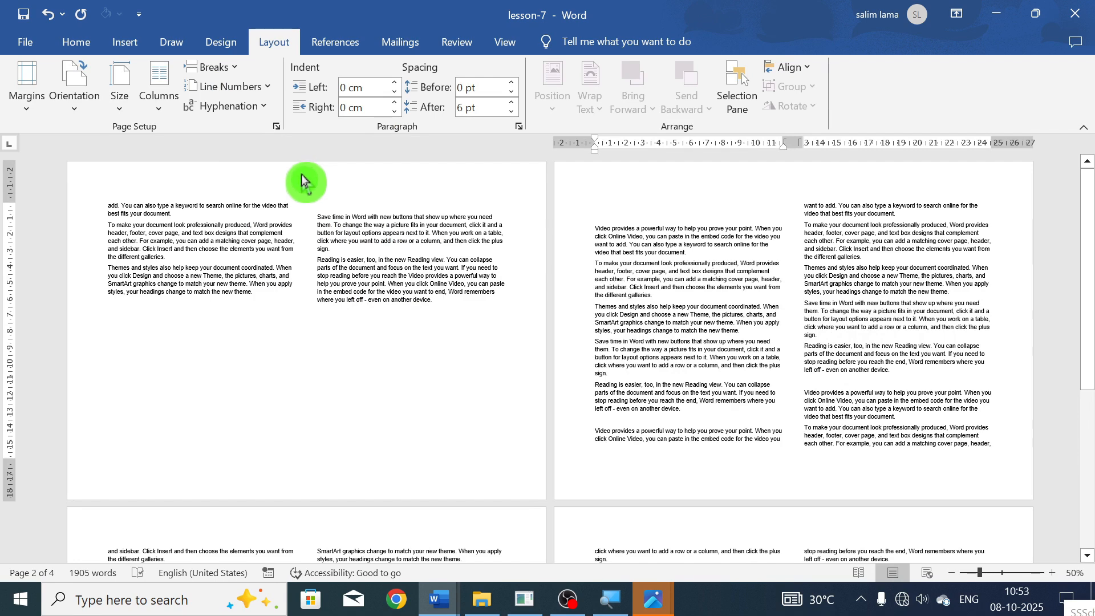
left_click(262, 297)
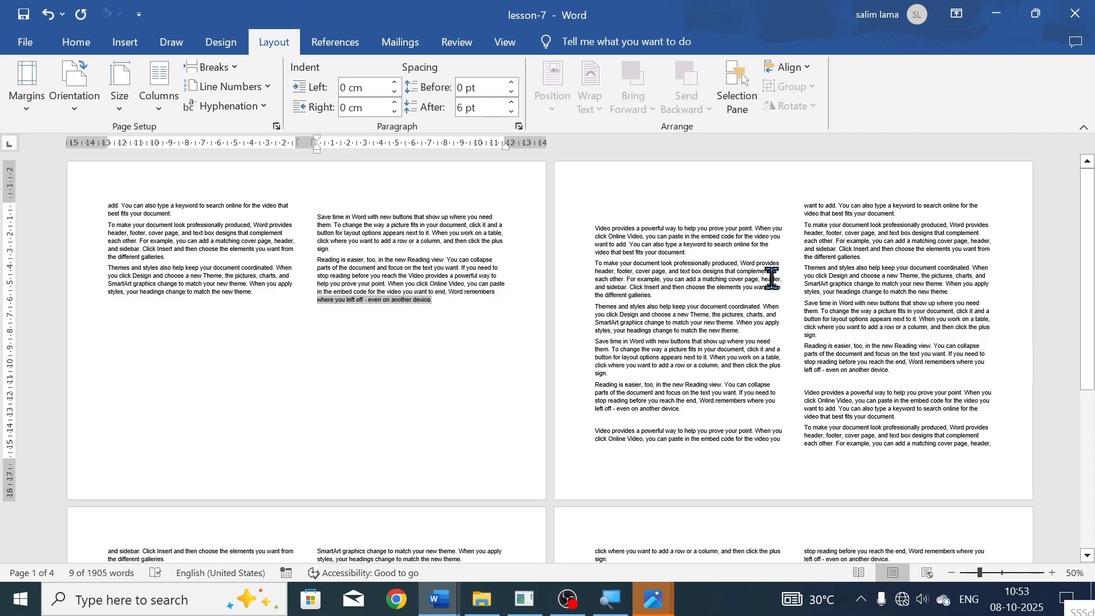
- Undo both column breaks on page 1 and set the whole document text to the One column layout
key("ctrl+z")
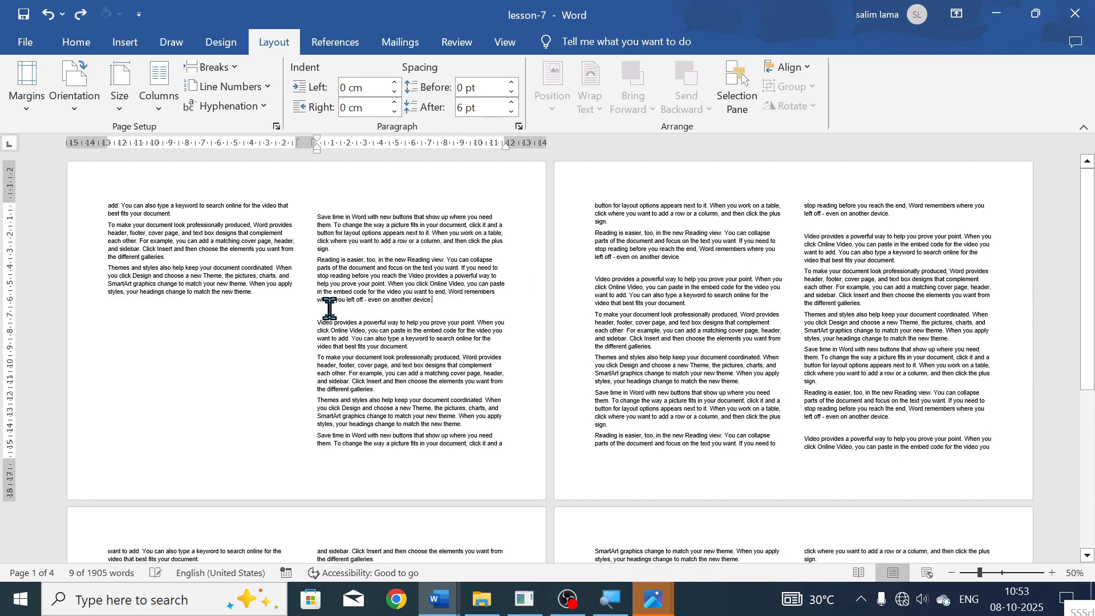
key("ctrl+a")
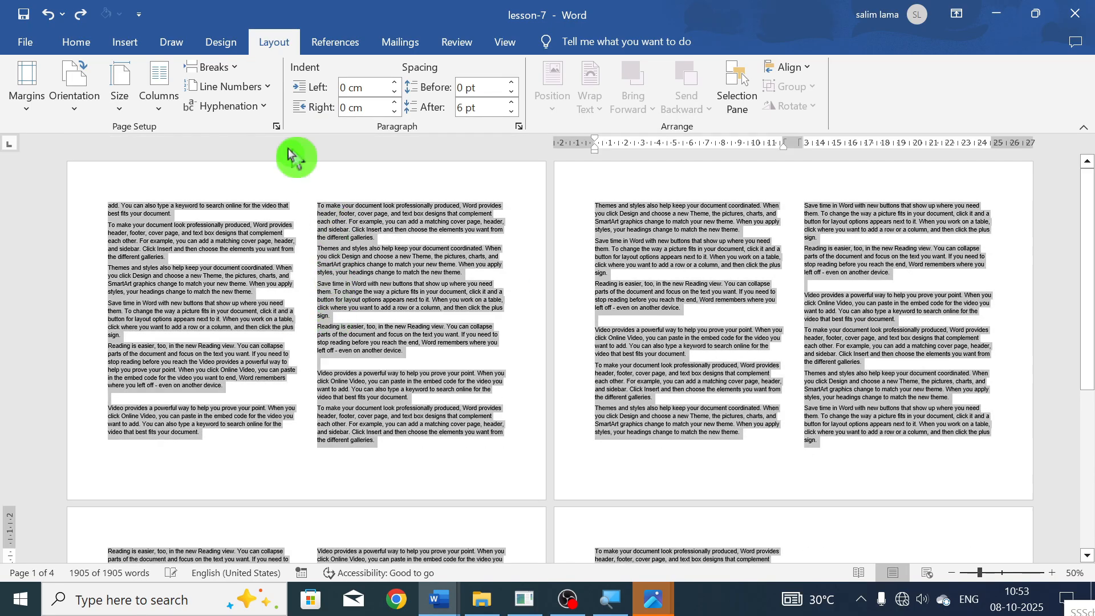
left_click(166, 102)
left_click(212, 136)
left_click(366, 264)
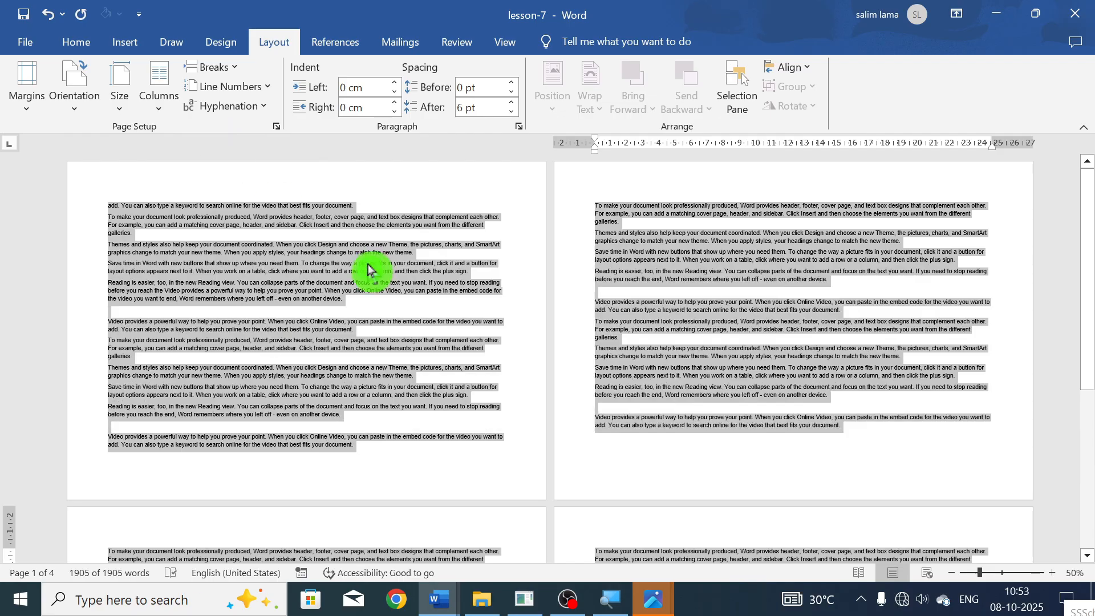
- Start a new paragraph on page 1 after "To make your document look professionally produced,"
left_click(240, 74)
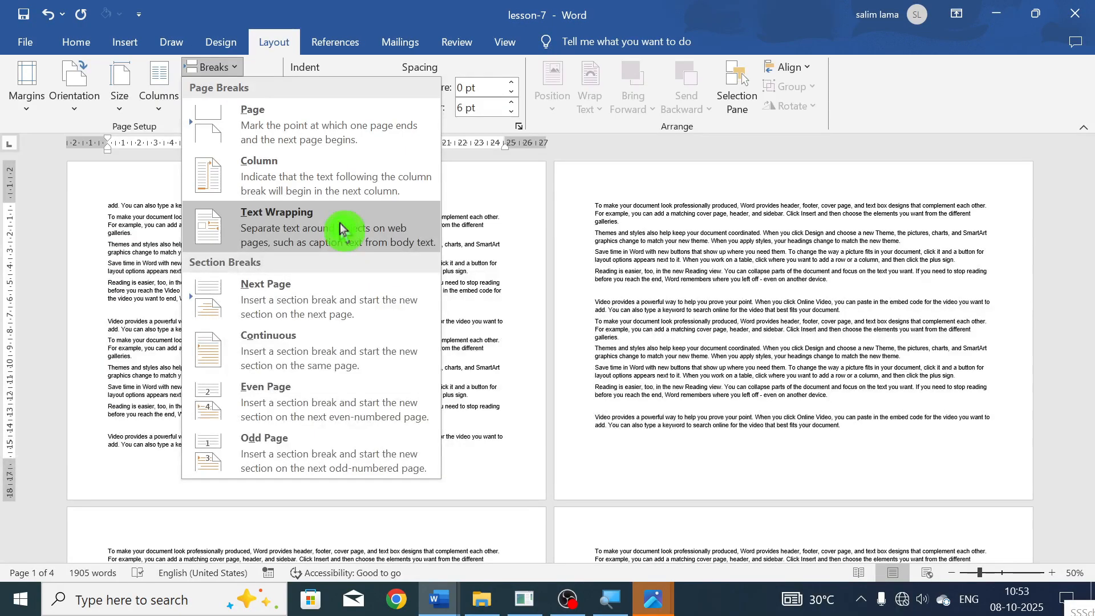
left_click(499, 248)
scroll(291, 239, "up", 7, "ctrl")
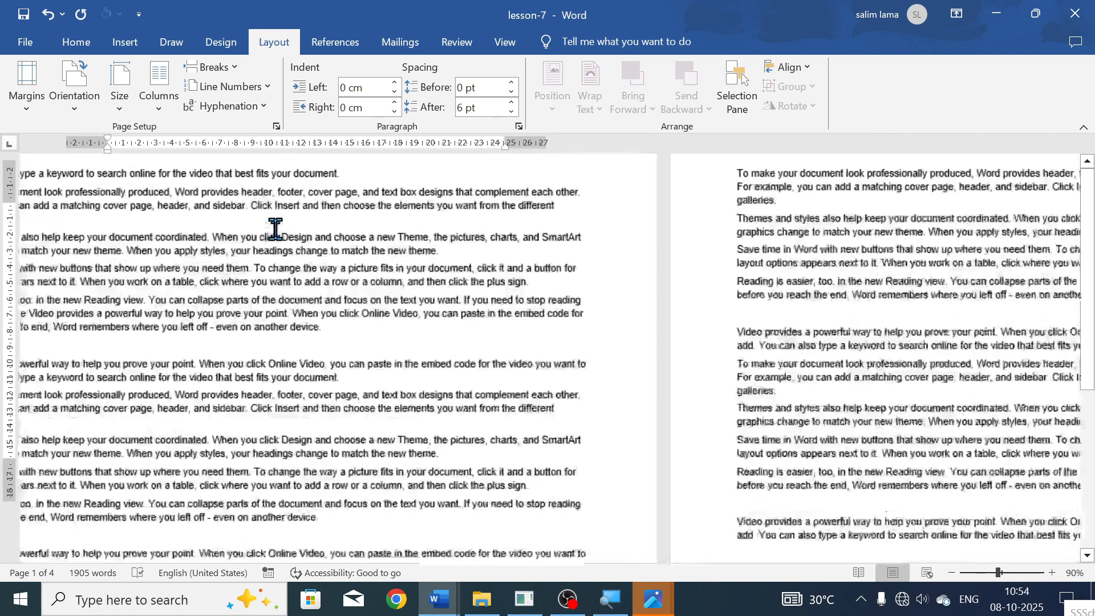
scroll(342, 256, "down", 3)
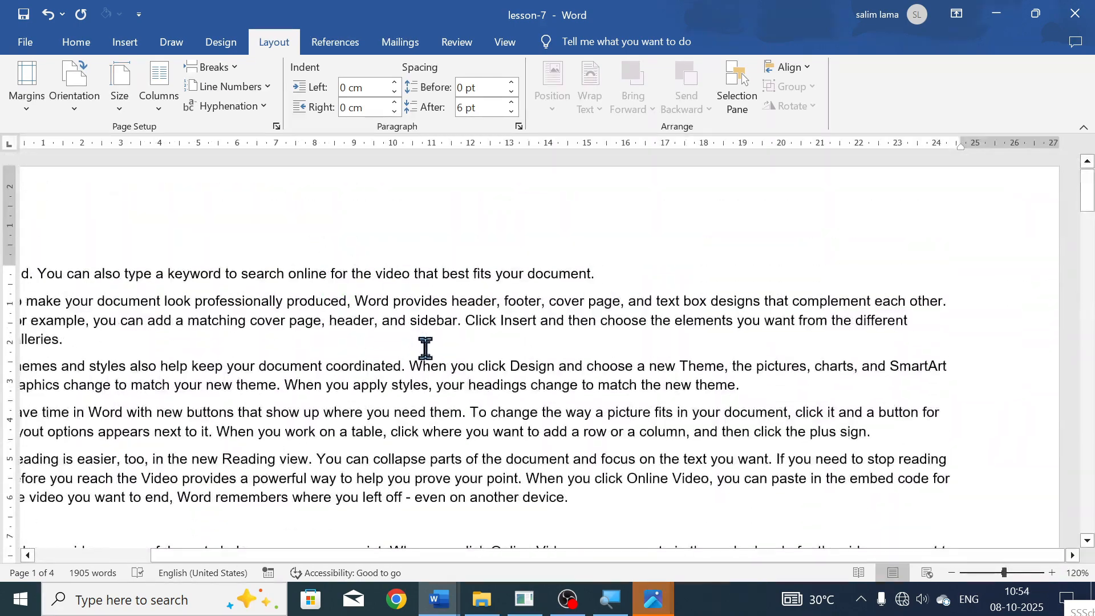
left_click(356, 302)
key("Return")
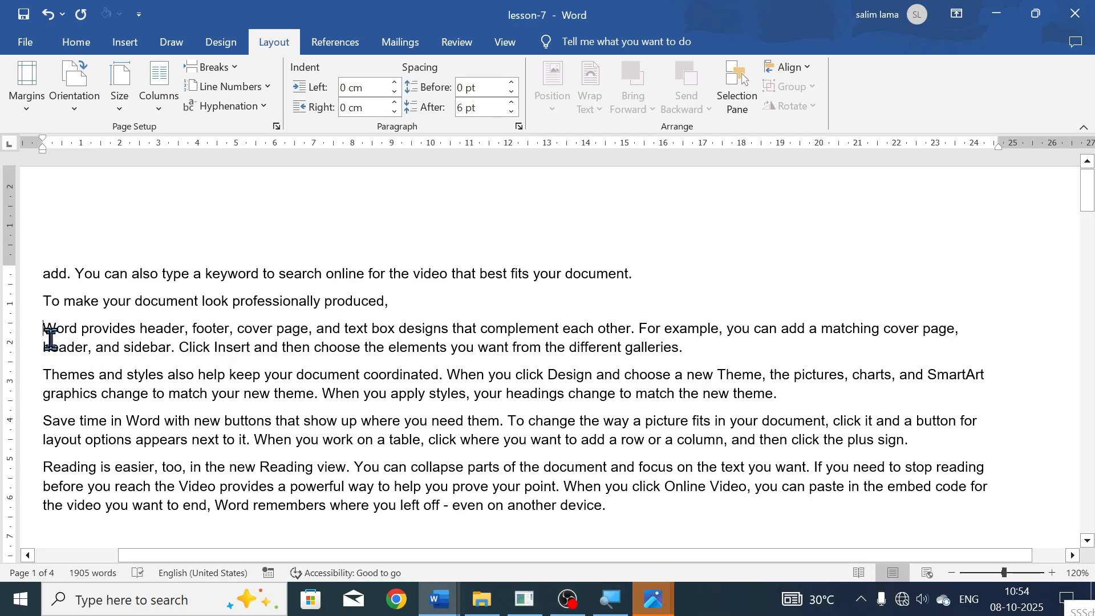
left_click_drag(41, 329, 34, 360)
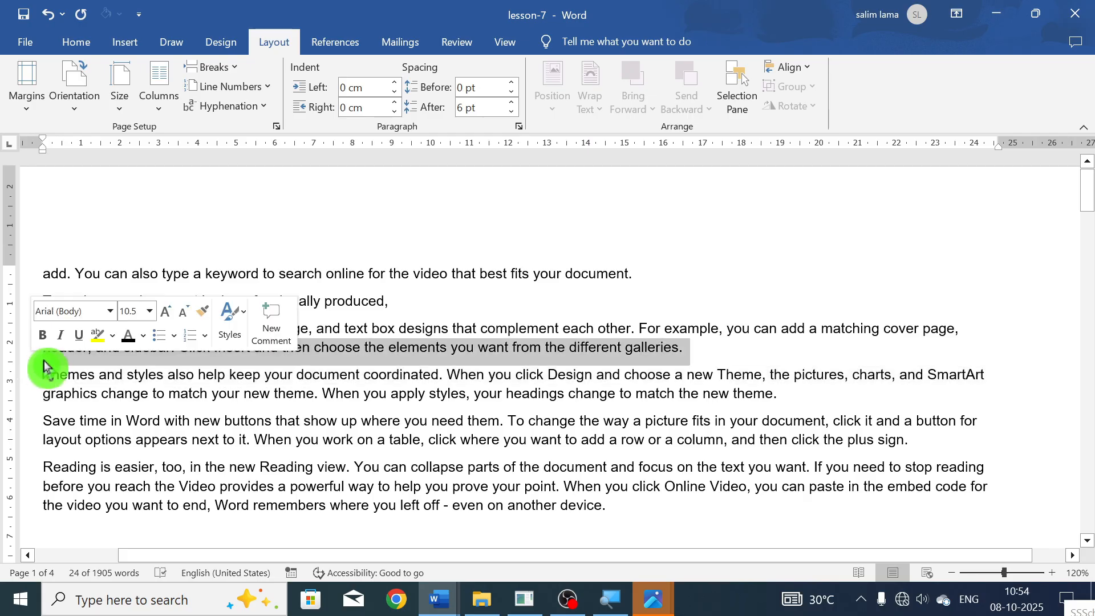
left_click(177, 396)
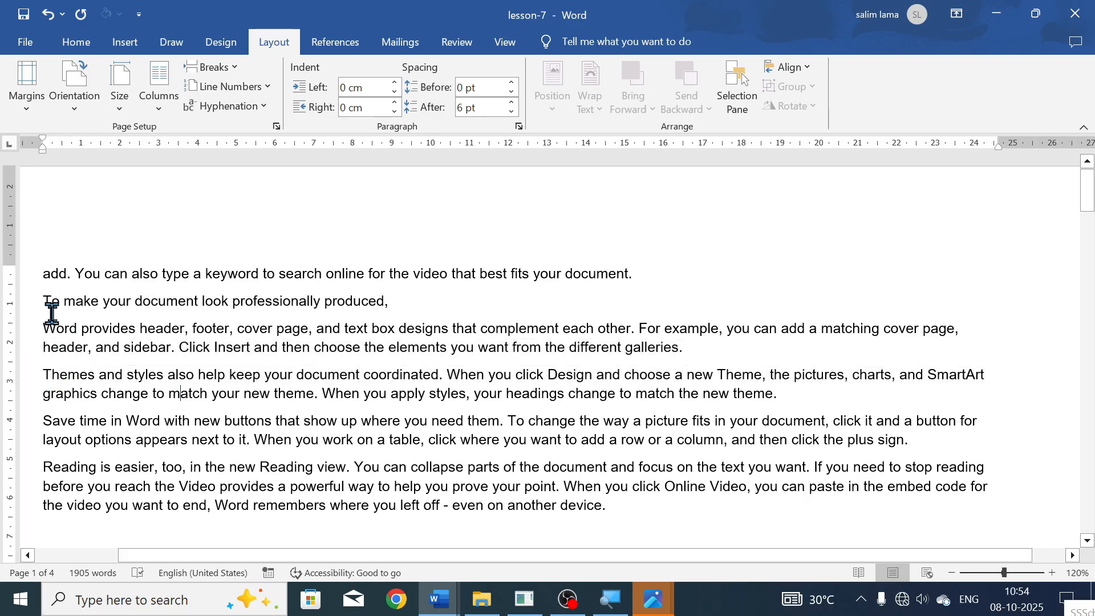
- Undo the stray character deletions in the "Themes and styles" paragraph and the paragraph split above it
key("BackSpace")
key("BackSpace")
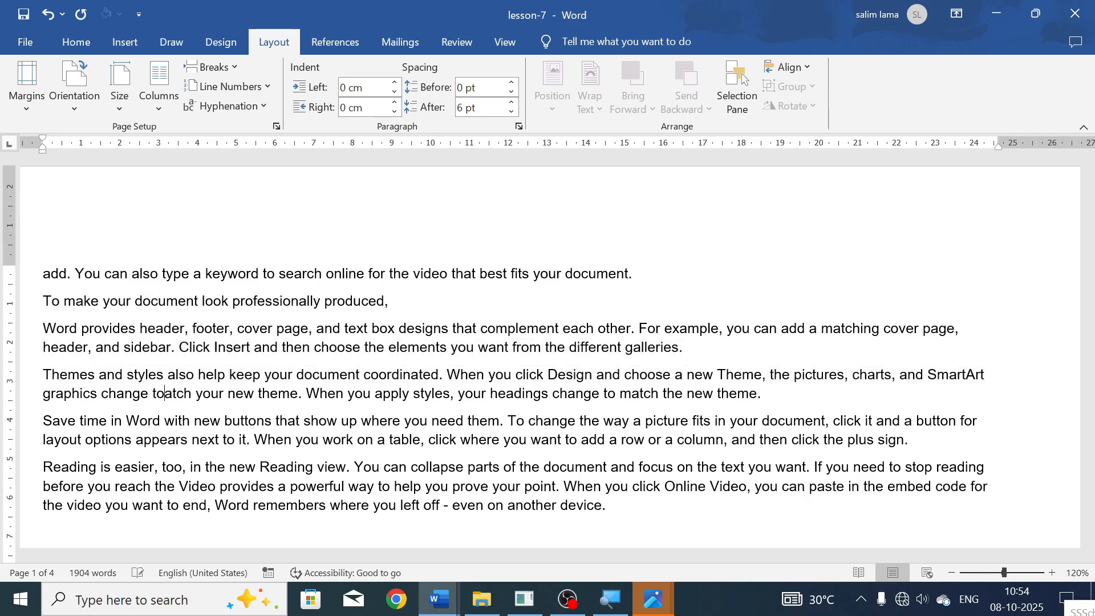
key("ctrl+z")
key("ctrl+z")
key("ctrl+z")
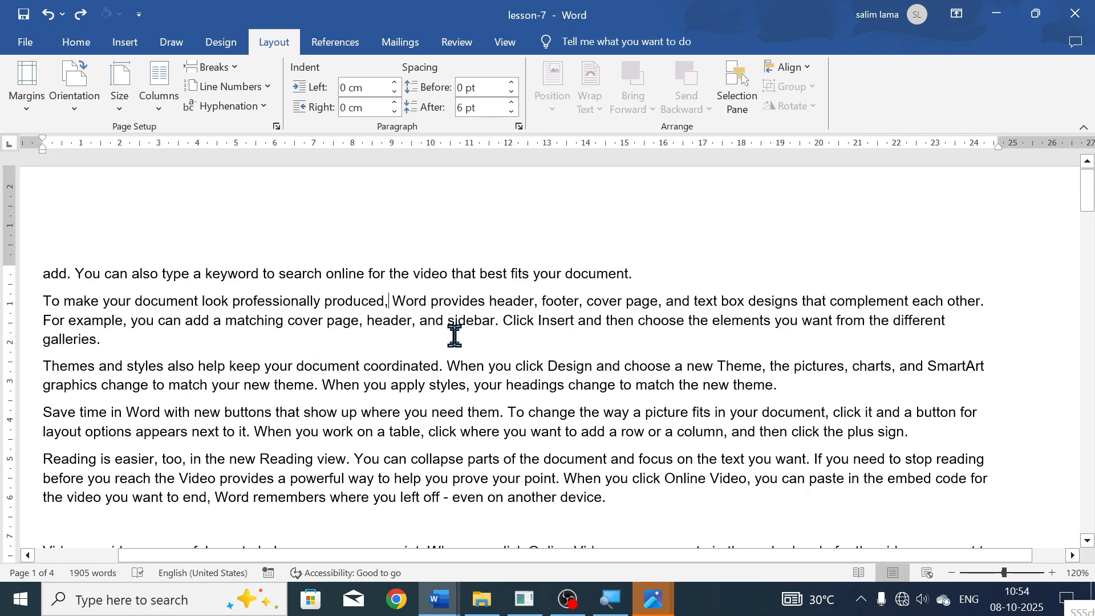
- Keep the paragraph in one piece and insert a text wrapping break after "To make your document look professionally produced,"
key("ctrl+y")
key("BackSpace")
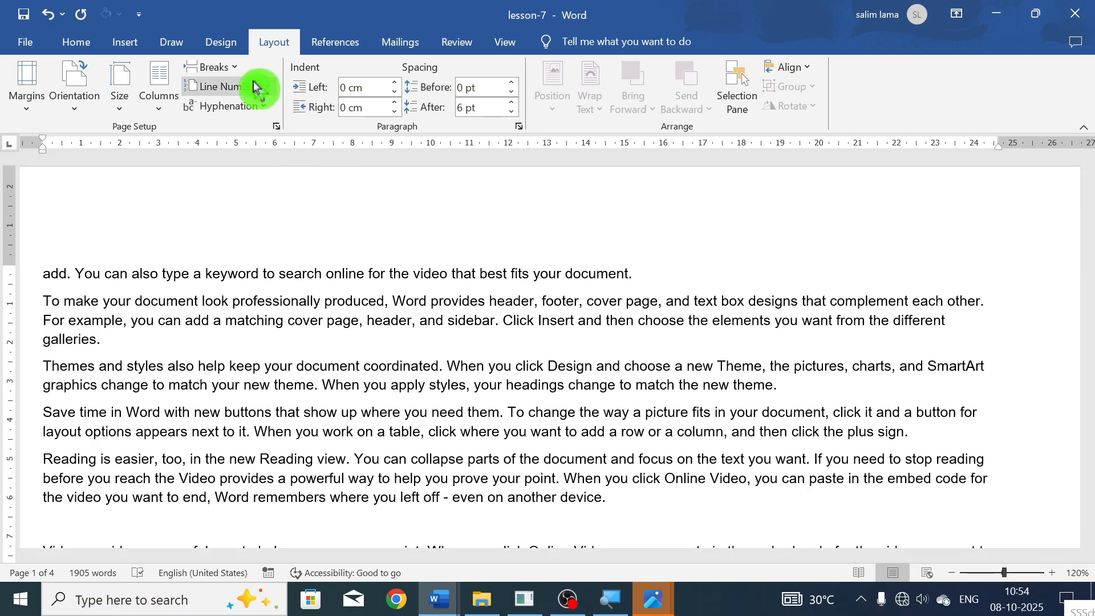
left_click(217, 72)
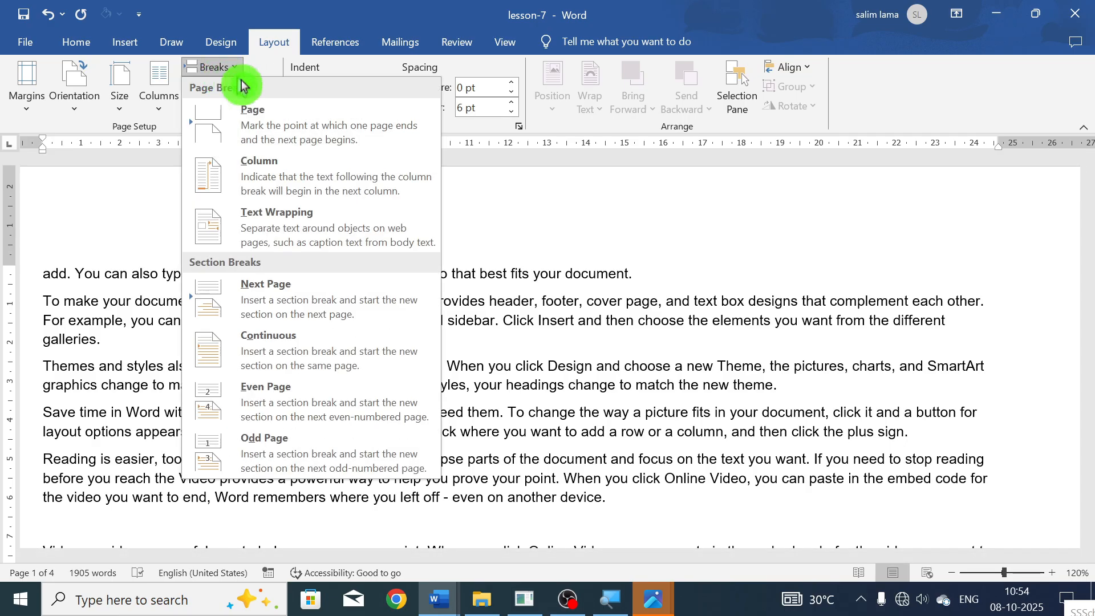
left_click(415, 224)
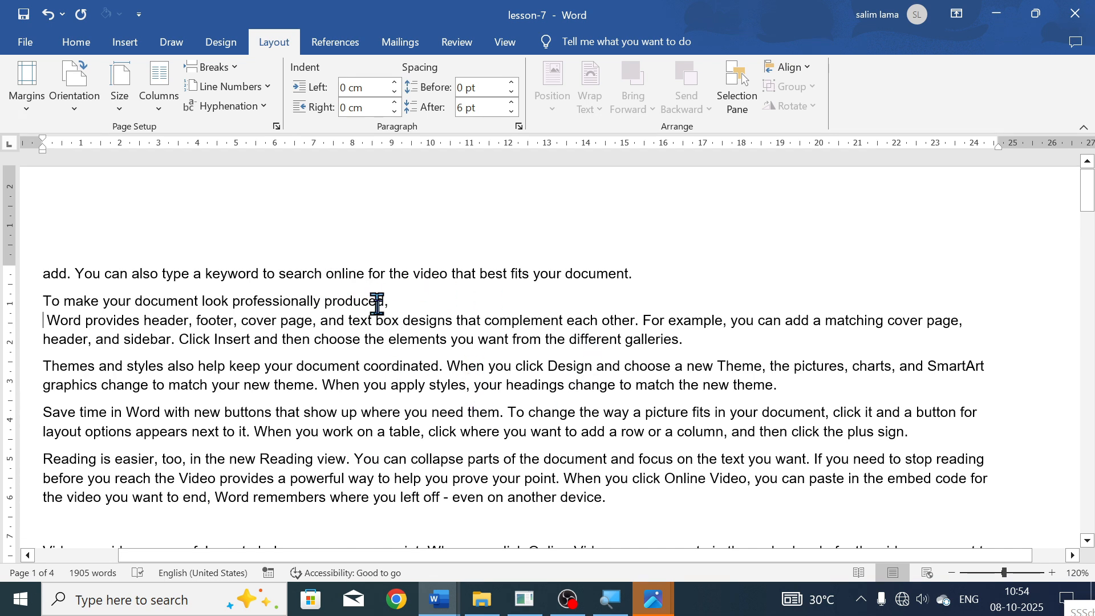
- Try a new paragraph and a plain line break after "You can also type a keyword to" in the first line, removing each one
left_click(284, 275)
key("Return")
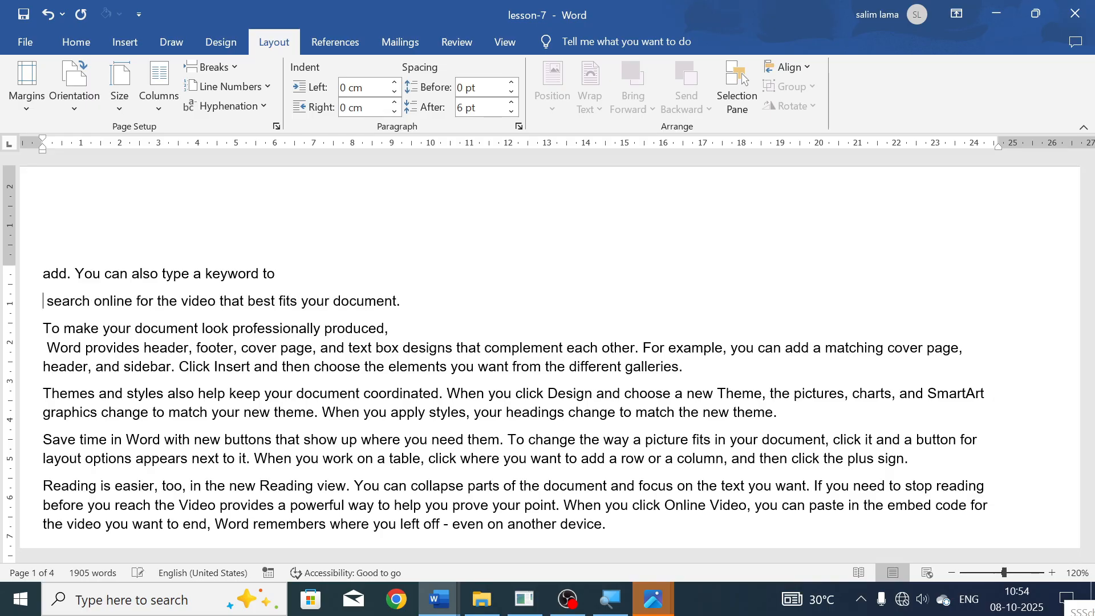
key("BackSpace")
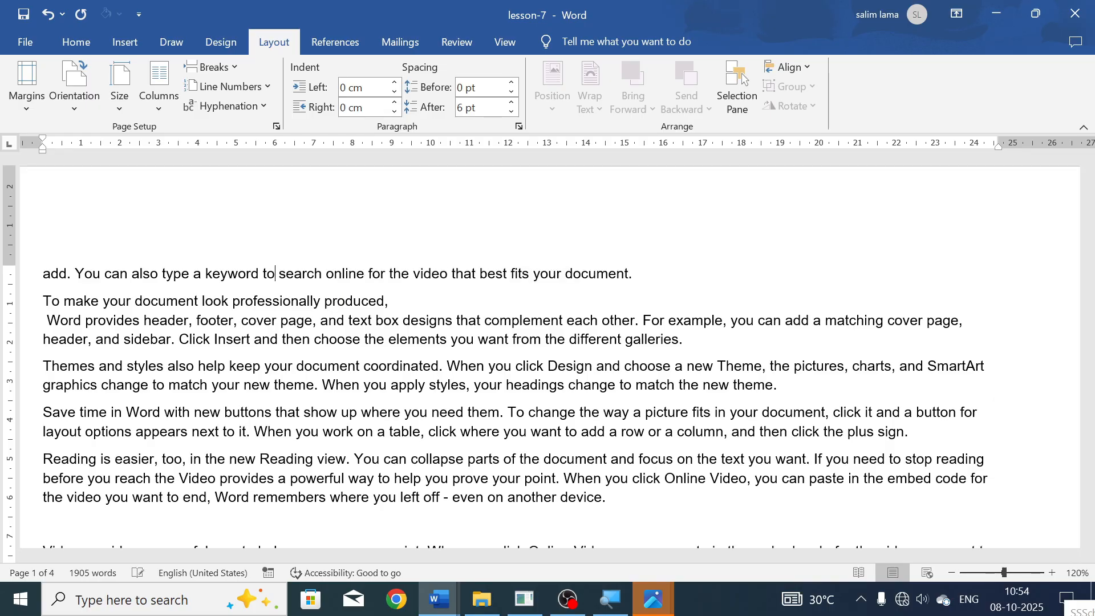
key("Return")
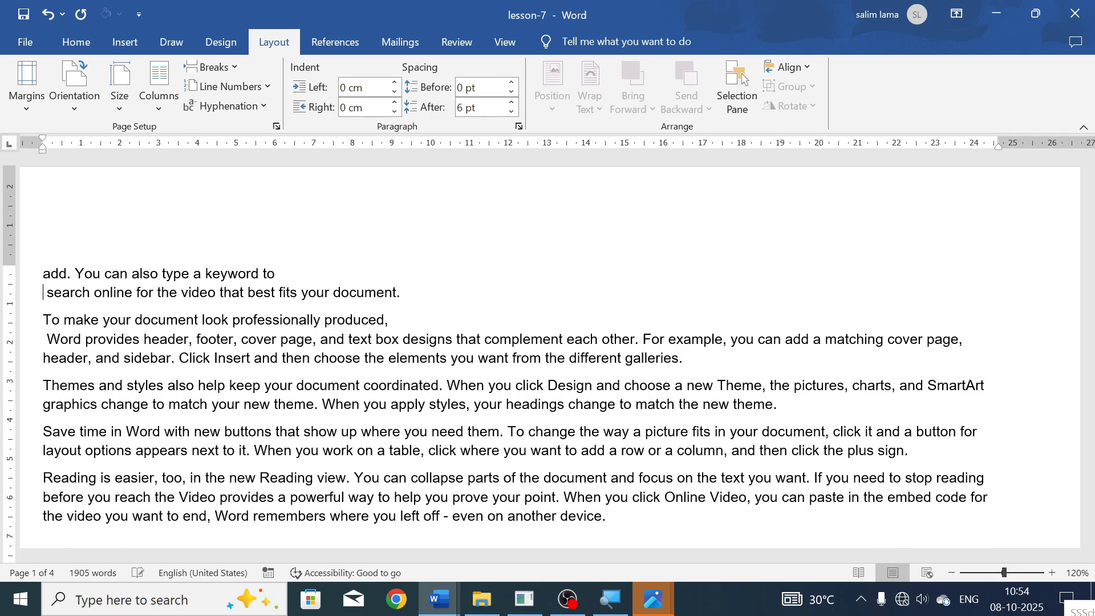
key("BackSpace")
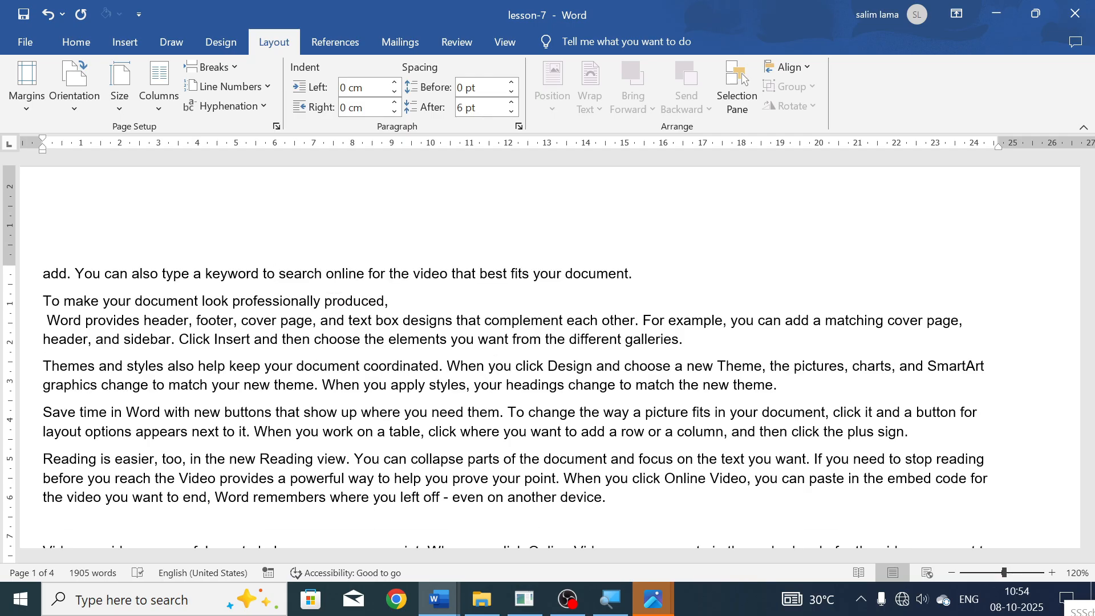
key("Return")
key("BackSpace")
- Insert two page breaks after "You can also type a keyword to" in the first line and undo them
key("ctrl+Return")
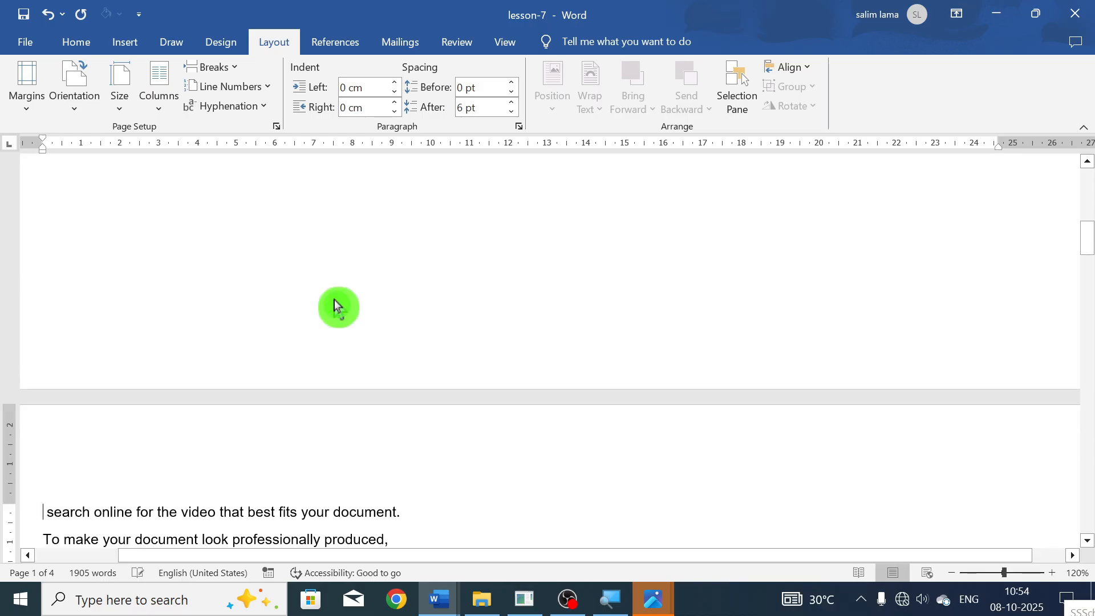
scroll(335, 306, "down", 5)
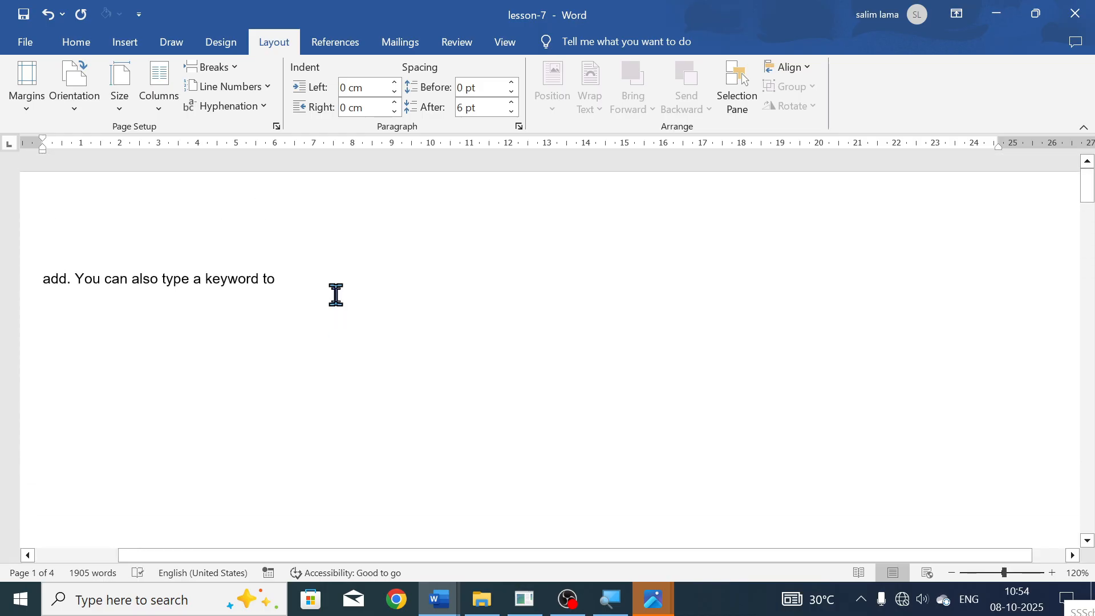
left_click(252, 55)
left_click(237, 68)
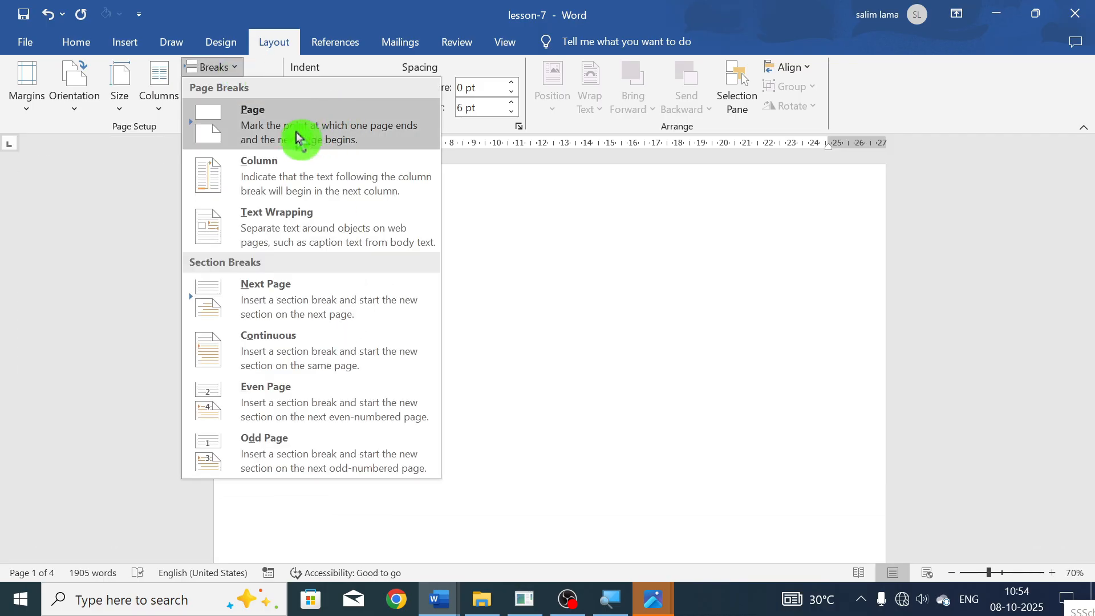
left_click(310, 135)
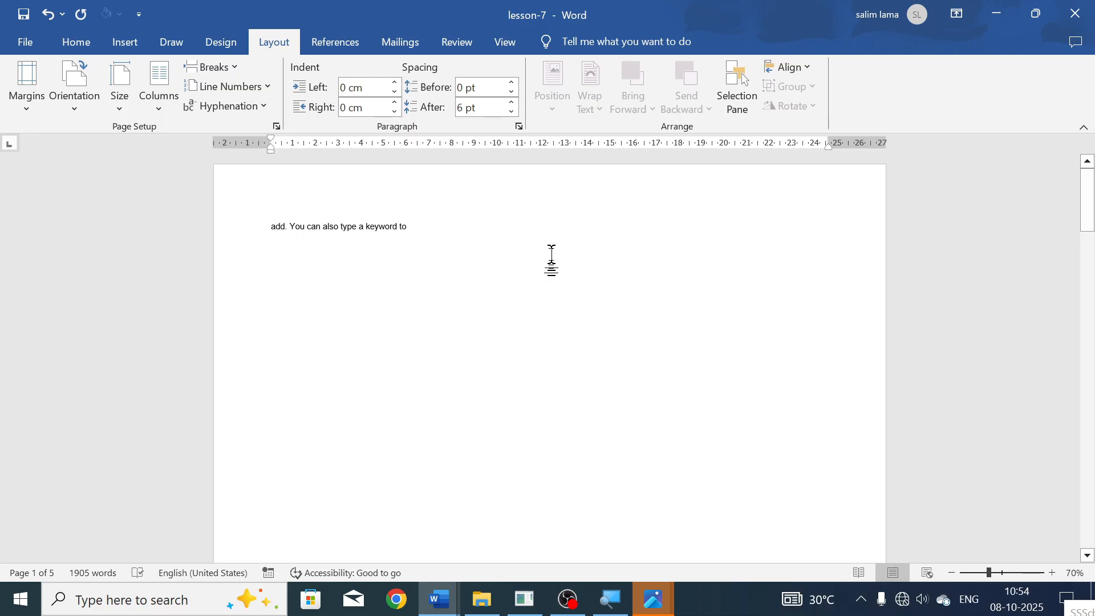
key("ctrl+z")
scroll(524, 261, "up", 6)
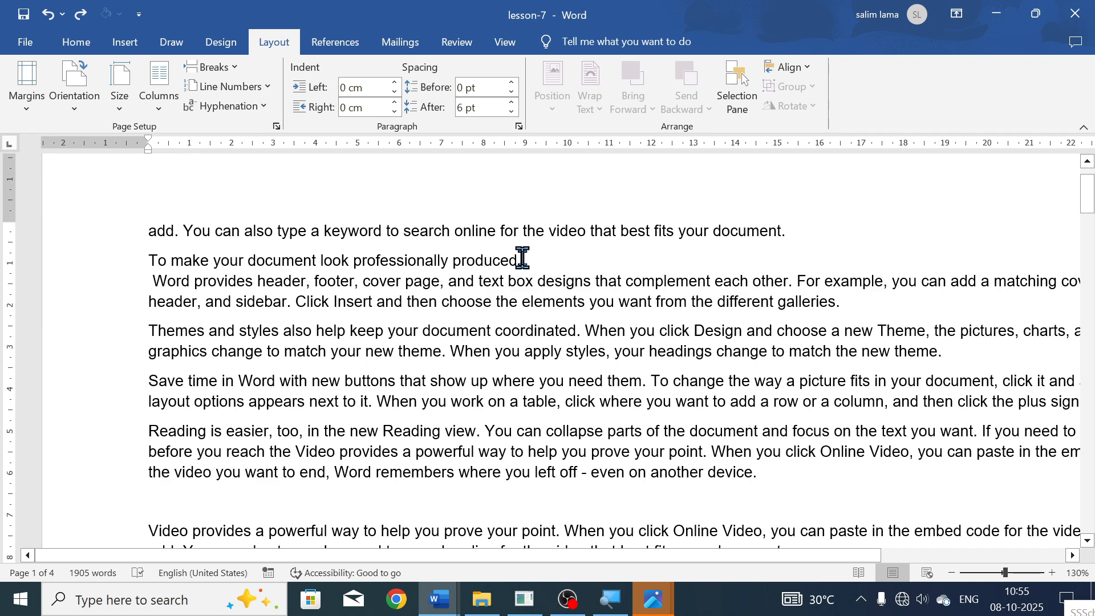
left_click(237, 71)
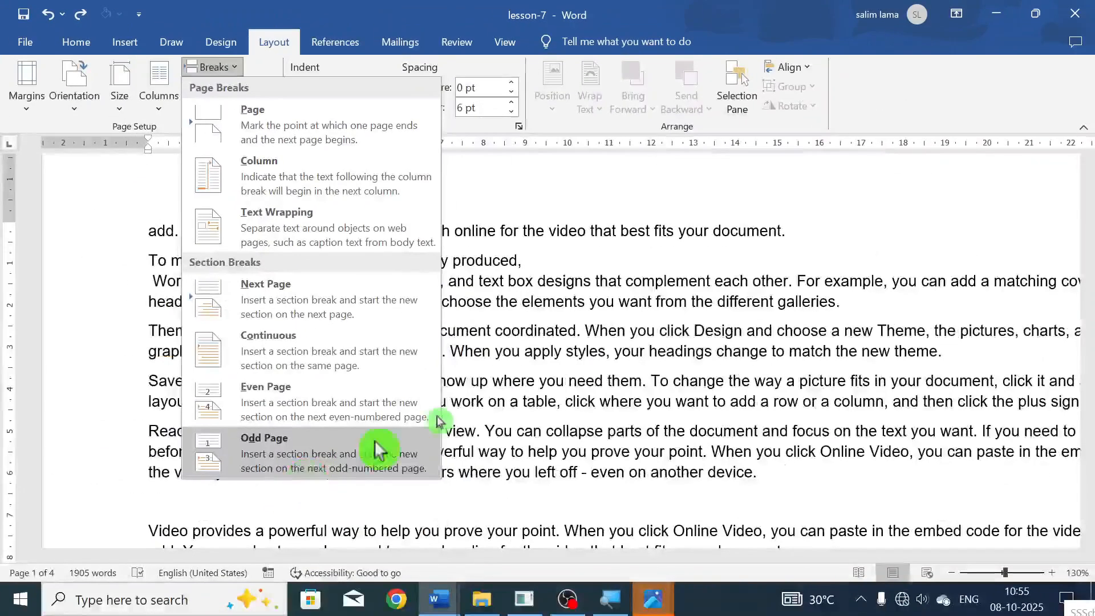
left_click(370, 513)
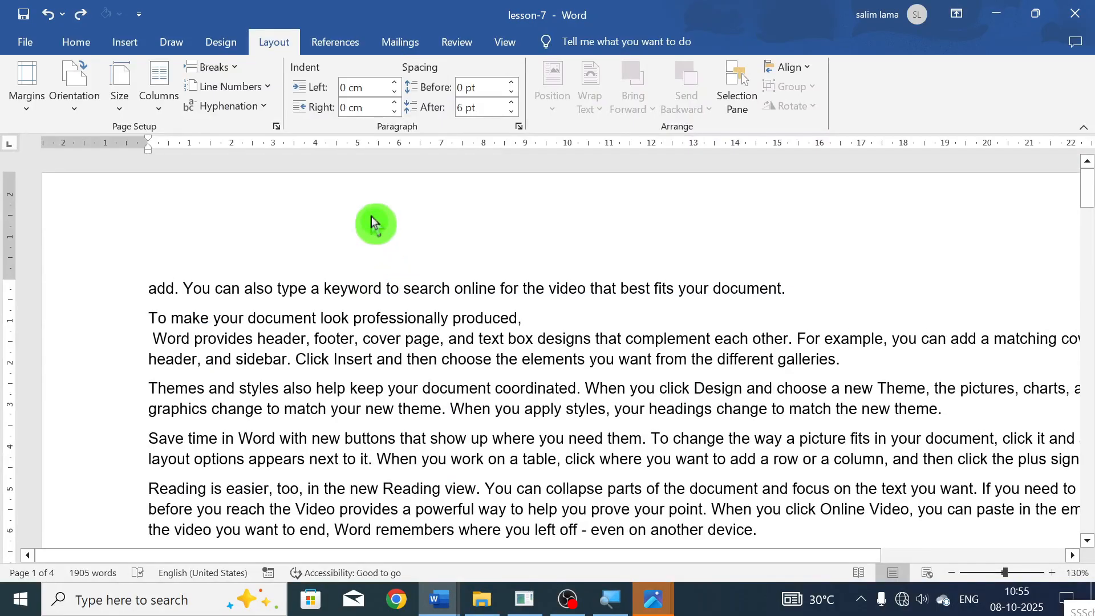
- Open the page header and add a page number at the top of the page in the Plain Number 2 style
double_click(371, 220)
left_click(104, 102)
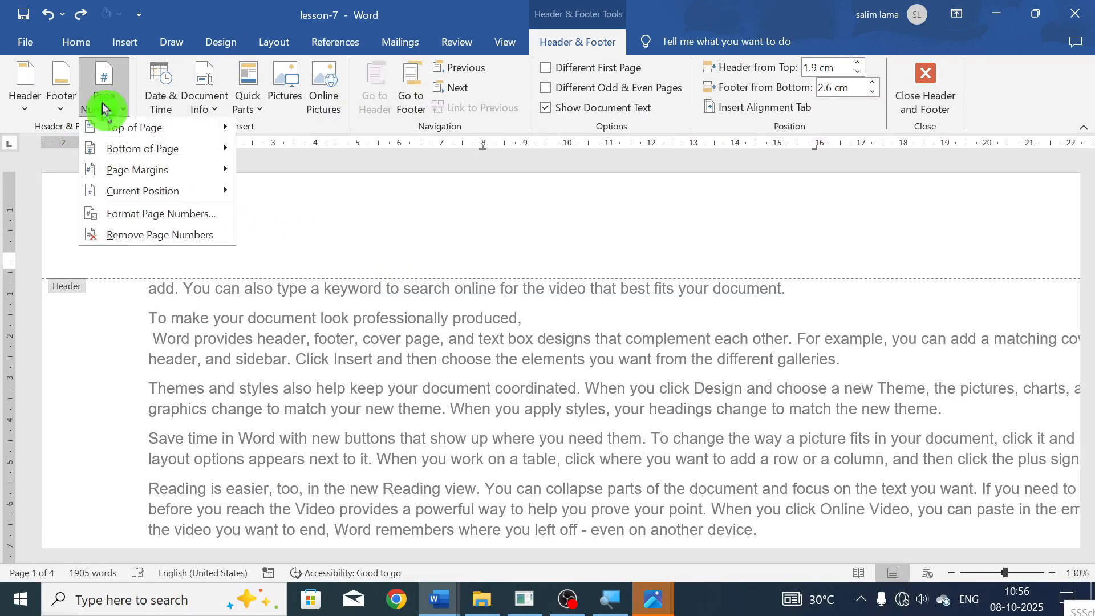
mouse_move(205, 130)
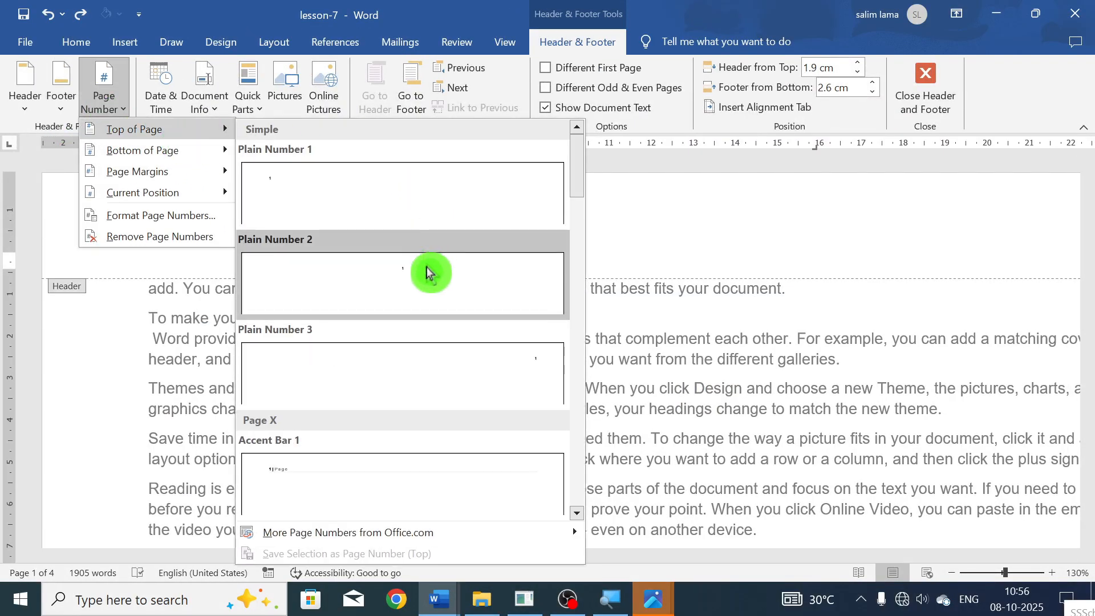
left_click(428, 268)
- Enlarge the header page number to 18 pt and leave header editing
left_click_drag(716, 247, 592, 254)
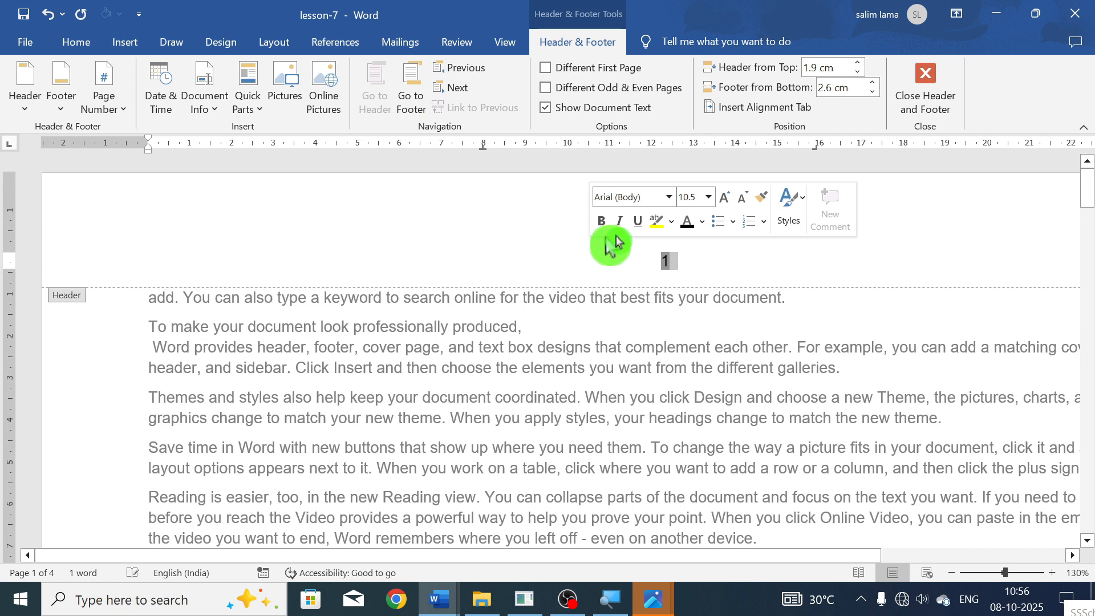
left_click(724, 197)
left_click(724, 198)
left_click(724, 198)
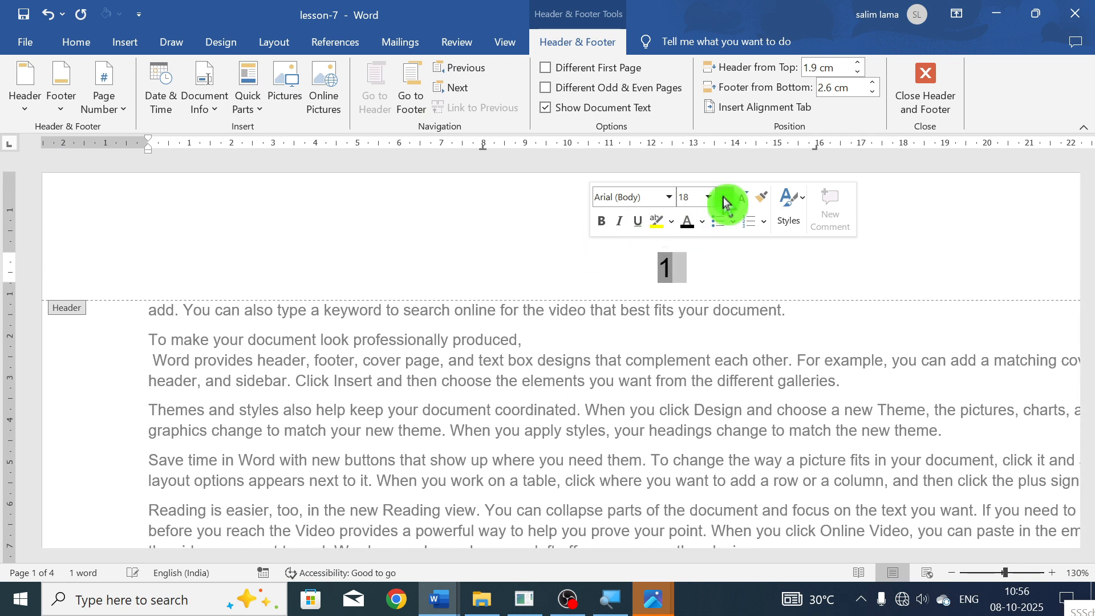
left_click(905, 121)
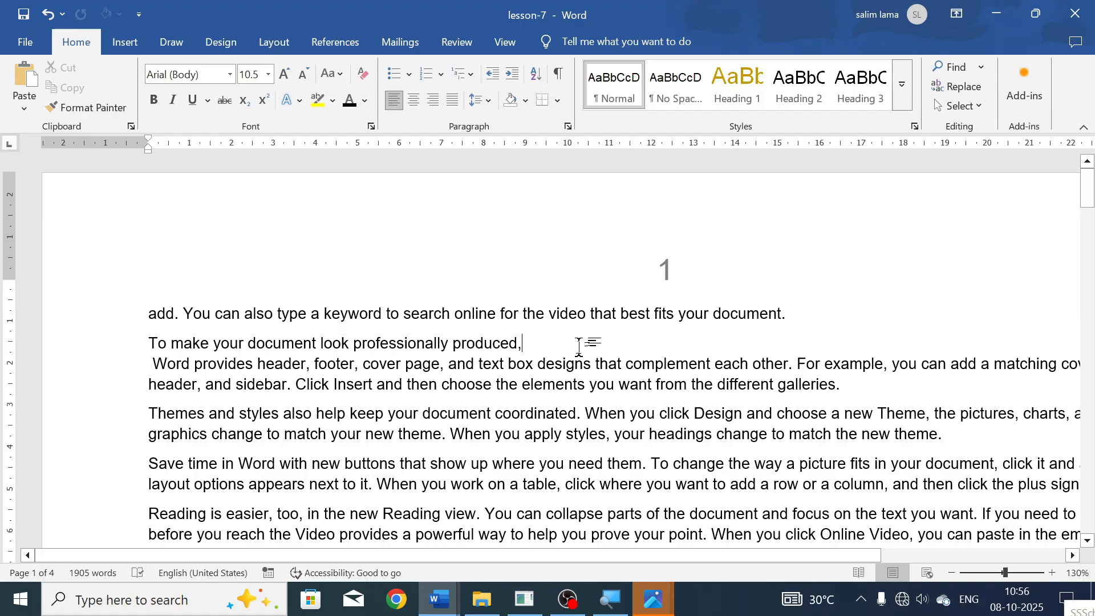
- Insert an Odd Page section break after "To make your document look professionally produced,"
left_click(276, 46)
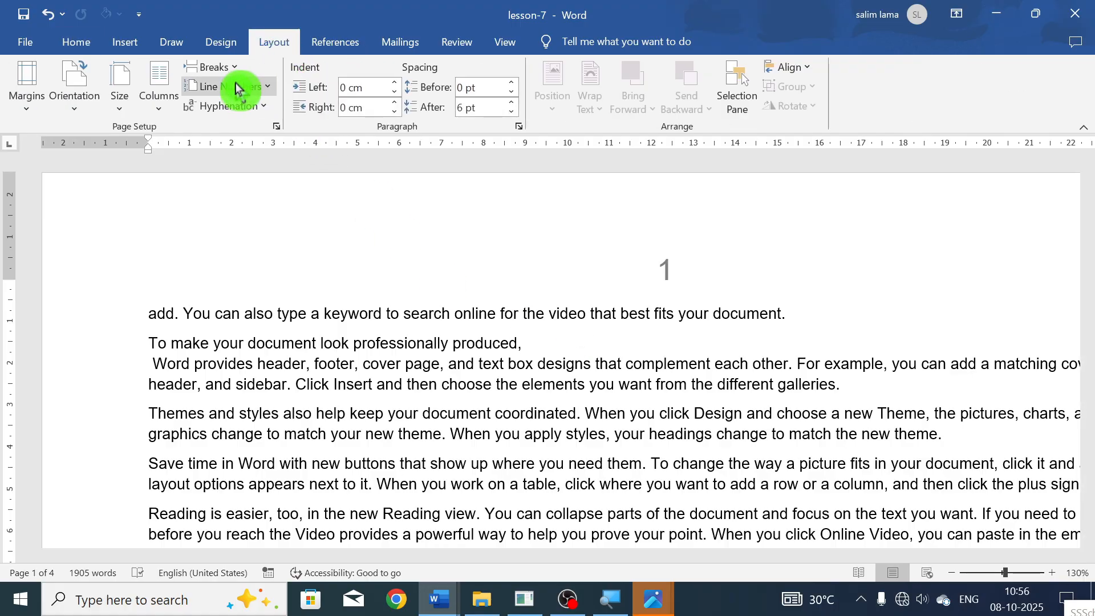
left_click(232, 68)
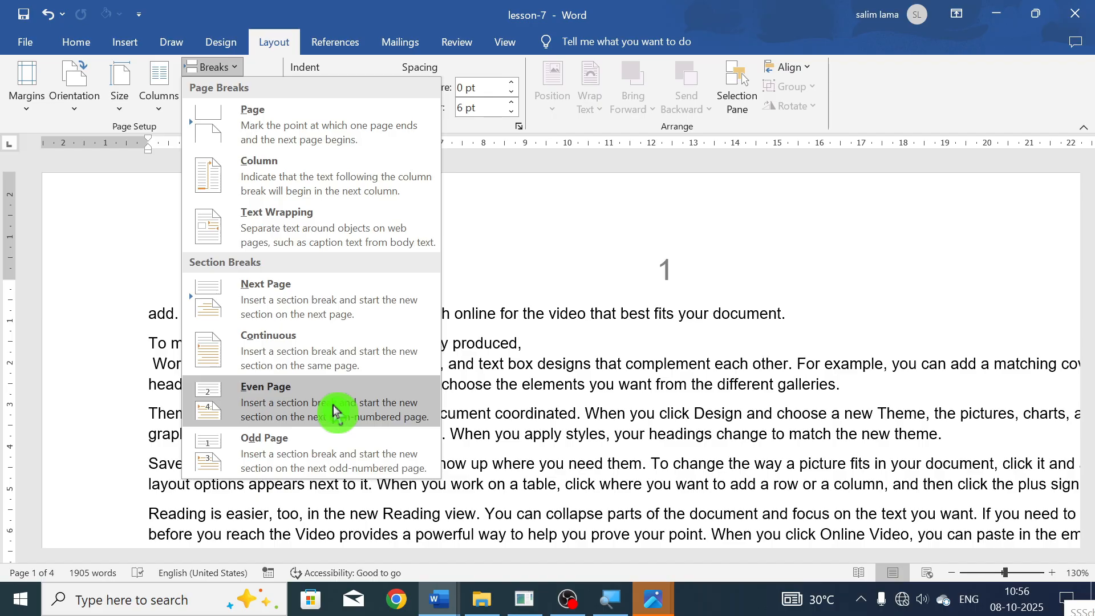
left_click(333, 459)
scroll(769, 313, "down", 3)
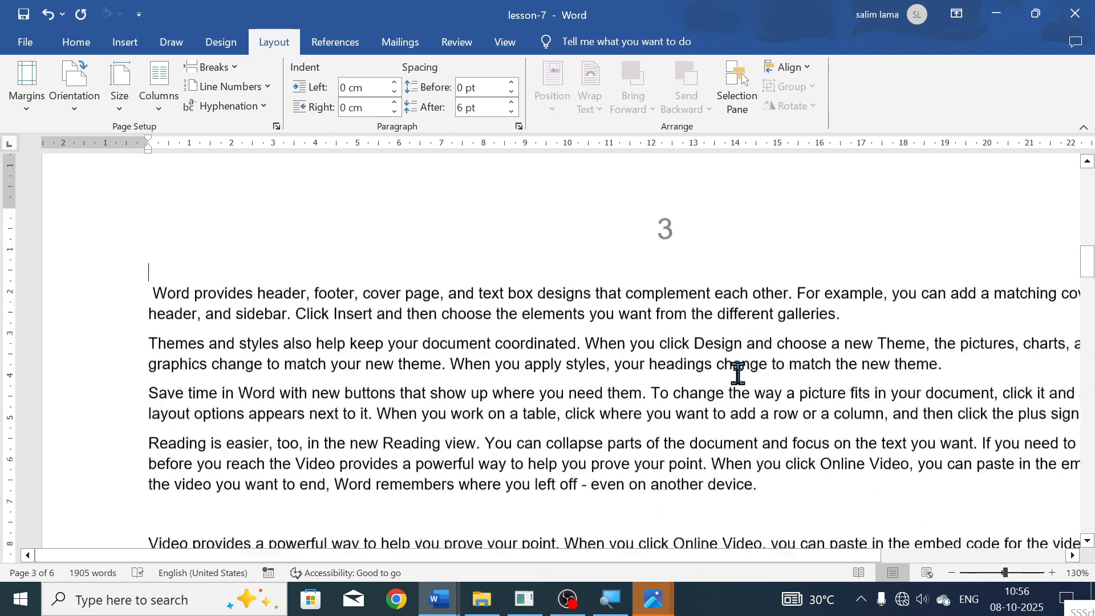
- Insert an Odd Page section break after the sentence ending "from the different galleries." on page 3
scroll(738, 374, "down", 1)
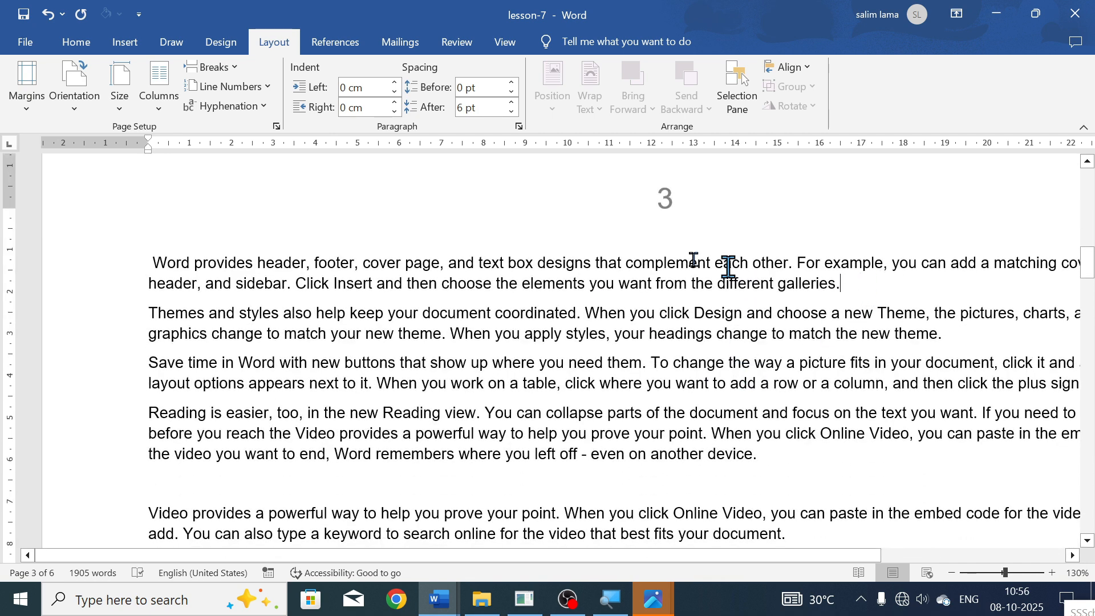
left_click(241, 73)
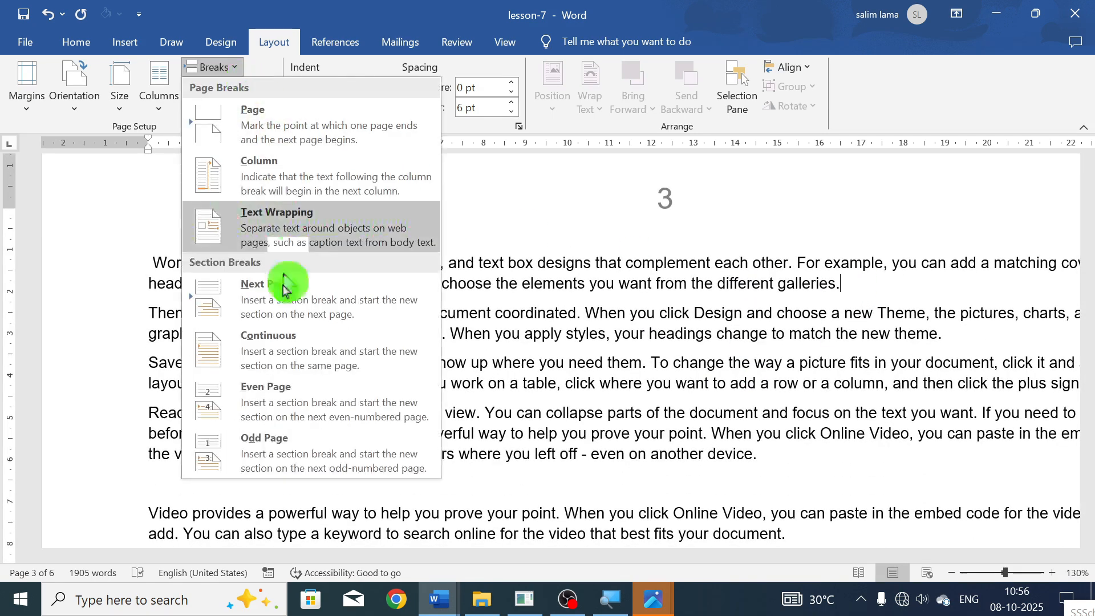
left_click(344, 445)
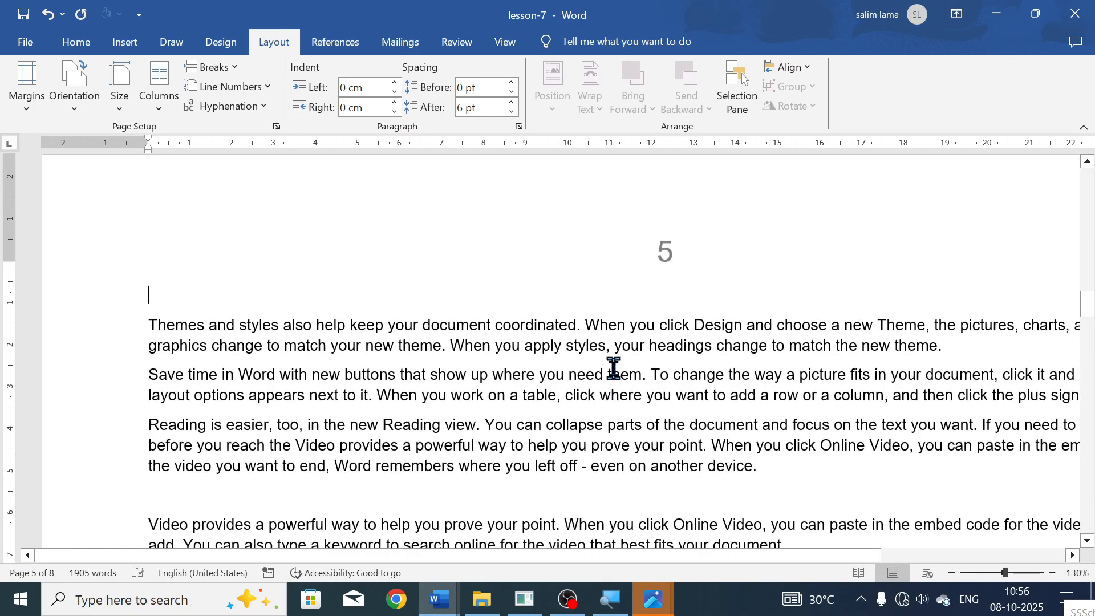
scroll(656, 348, "up", 2)
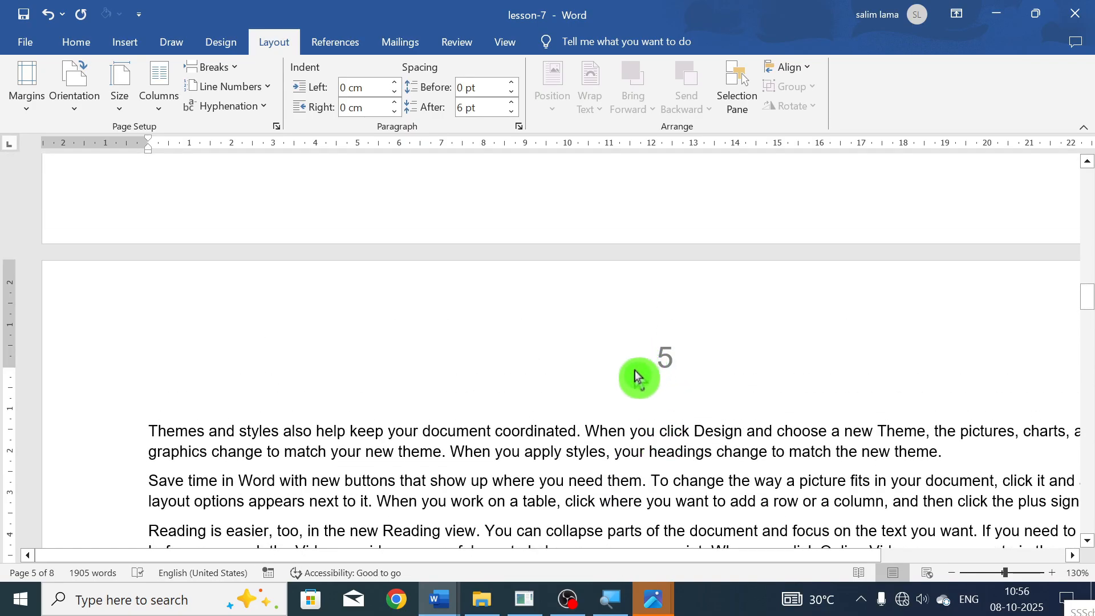
scroll(815, 406, "down", 2)
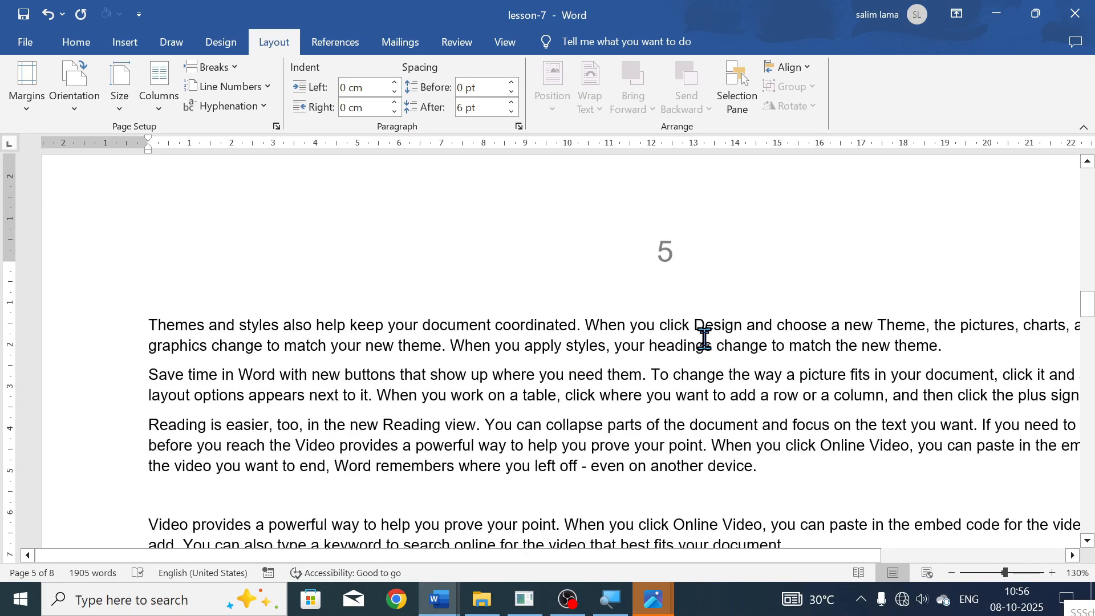
- Insert an Even Page section break after the sentence ending "your headings change to match the new theme." on page 5
left_click(972, 347)
left_click(231, 86)
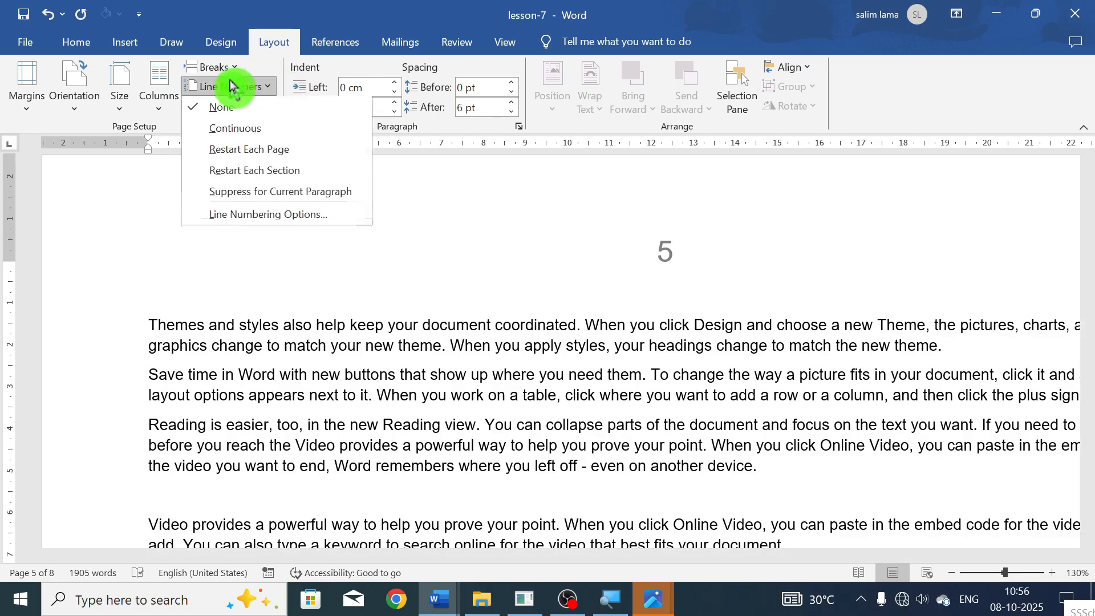
left_click(227, 75)
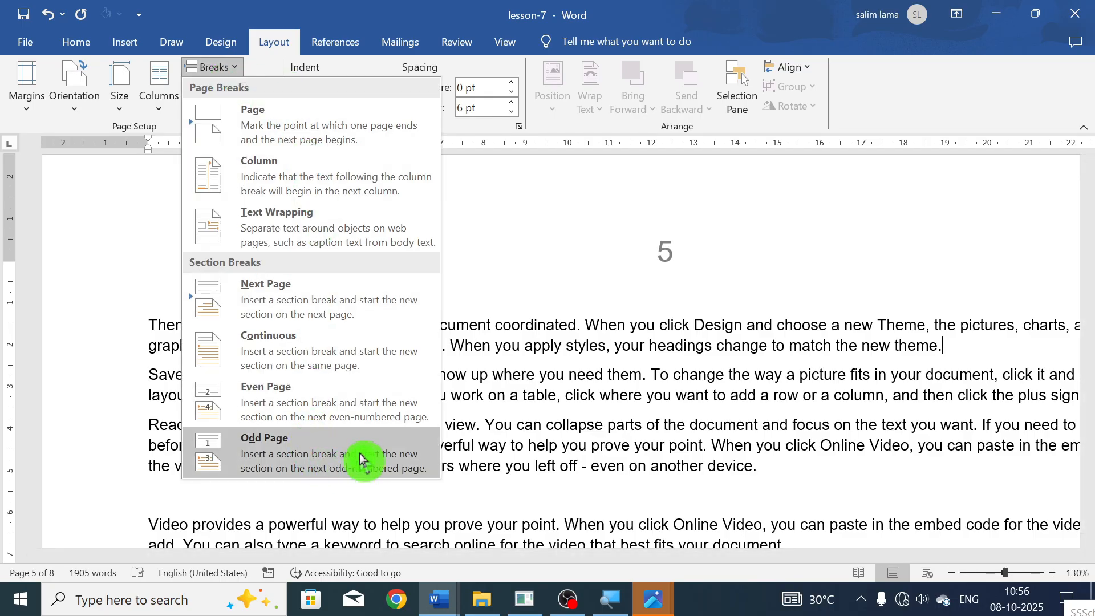
left_click(354, 418)
scroll(509, 451, "down", 3)
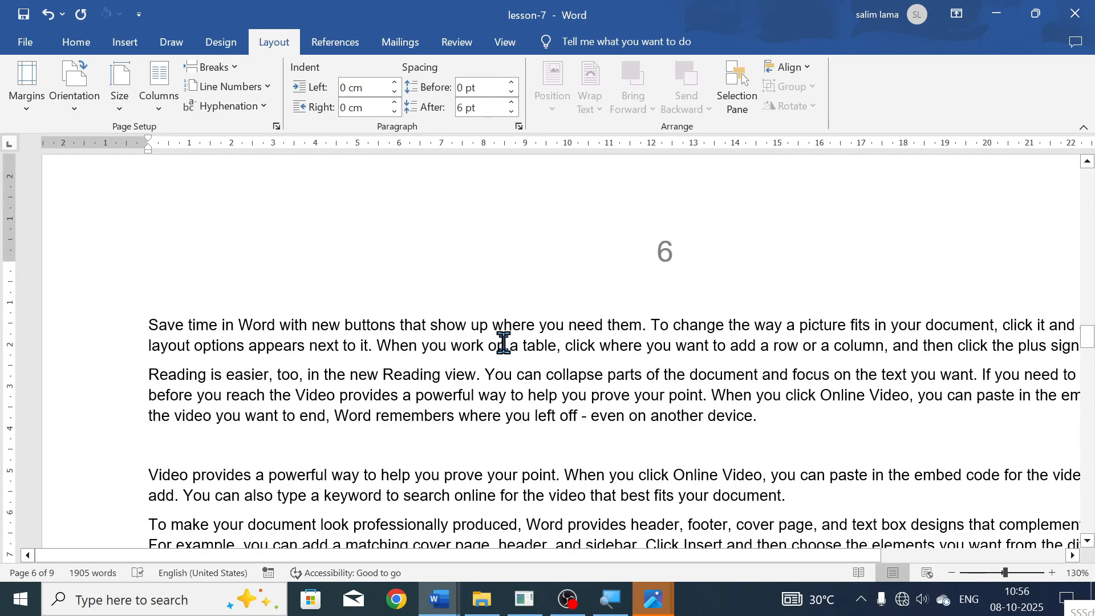
- Undo the odd and even page section breaks and the header page numbering
left_click(218, 67)
left_click(582, 353)
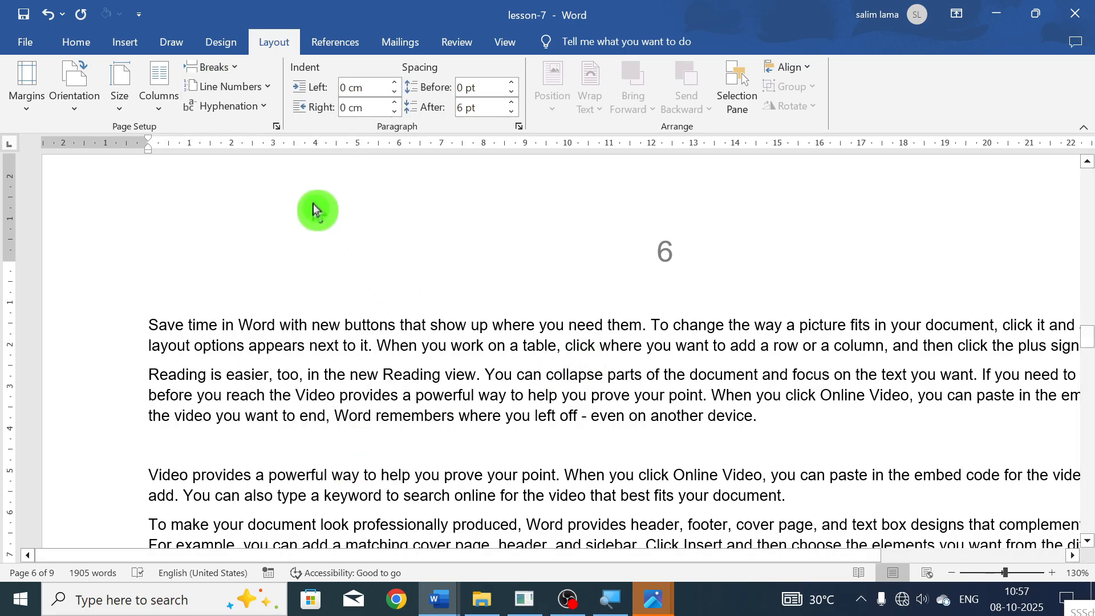
key("ctrl+a")
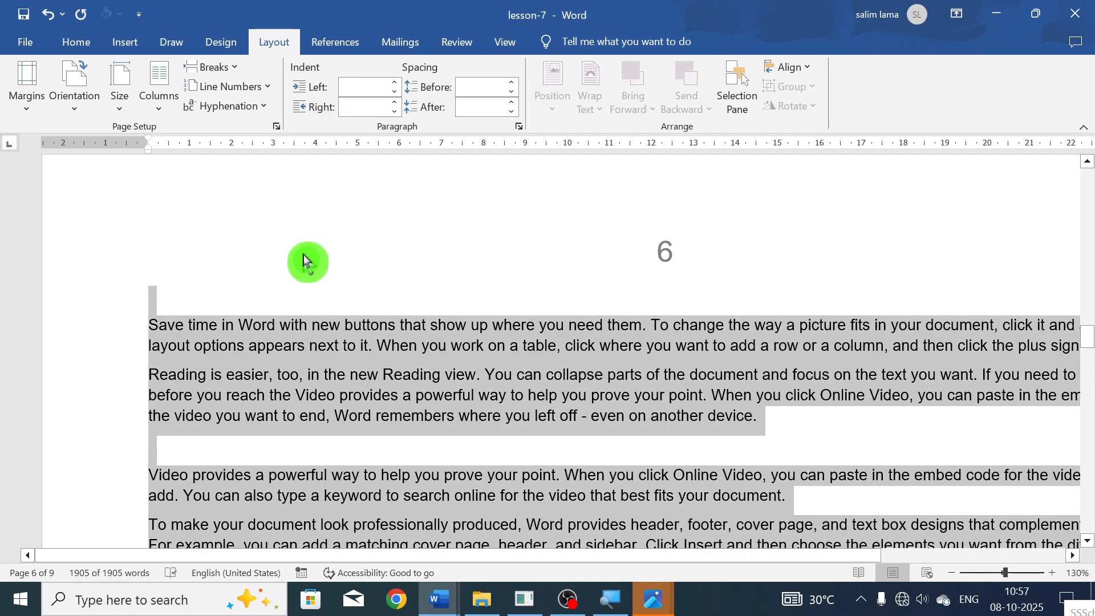
key("ctrl+z")
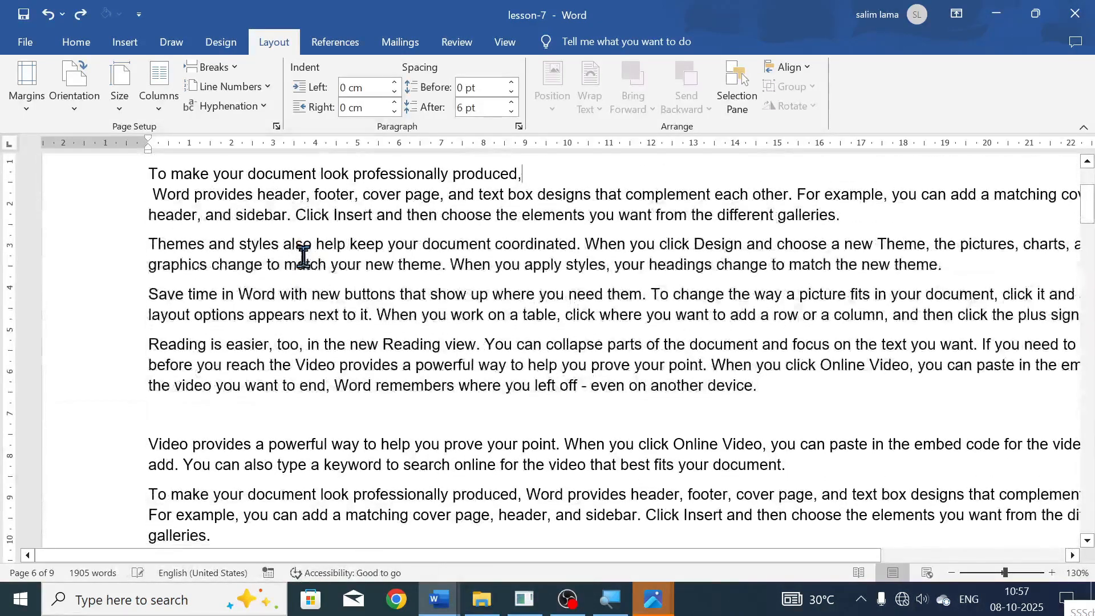
scroll(303, 255, "down", 7, "ctrl")
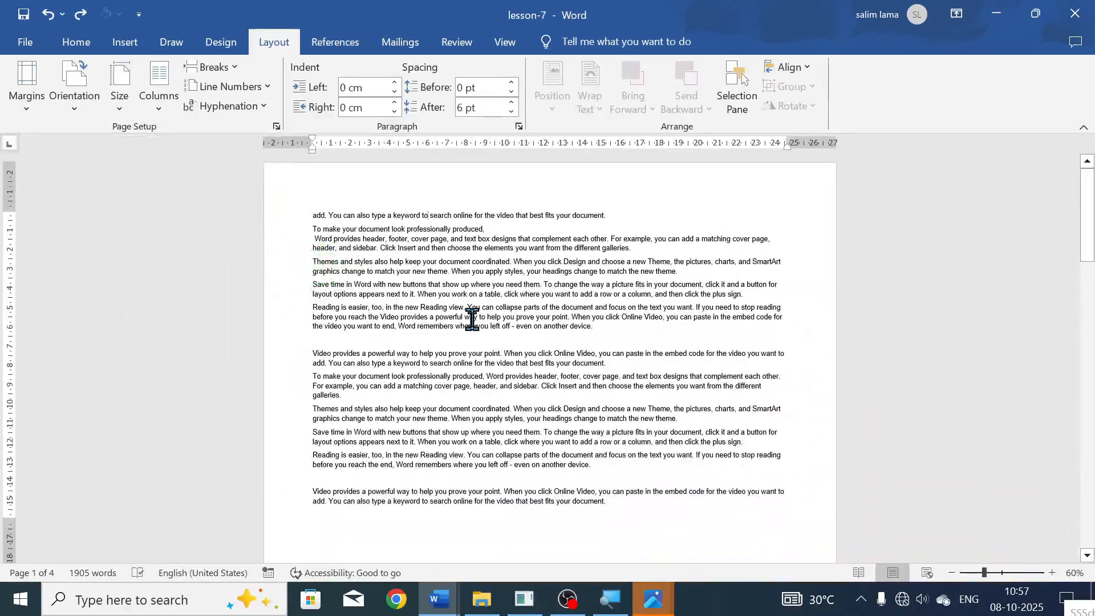
scroll(472, 318, "down", 4, "ctrl")
scroll(471, 325, "up", 2, "ctrl")
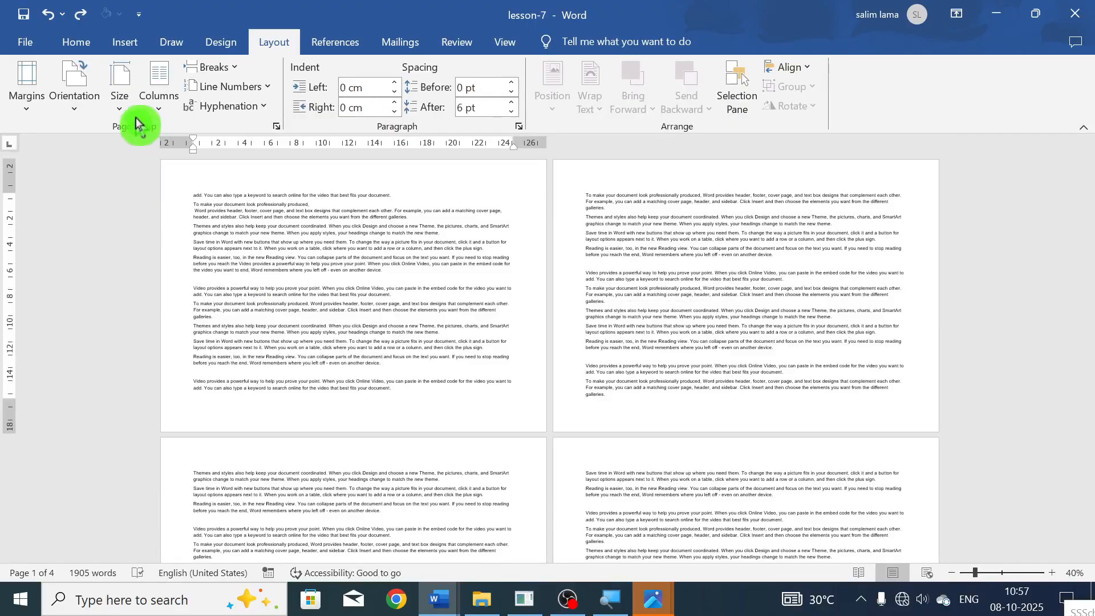
- Change the page orientation to Portrait
left_click(74, 94)
left_click(119, 127)
scroll(435, 259, "down", 1, "ctrl")
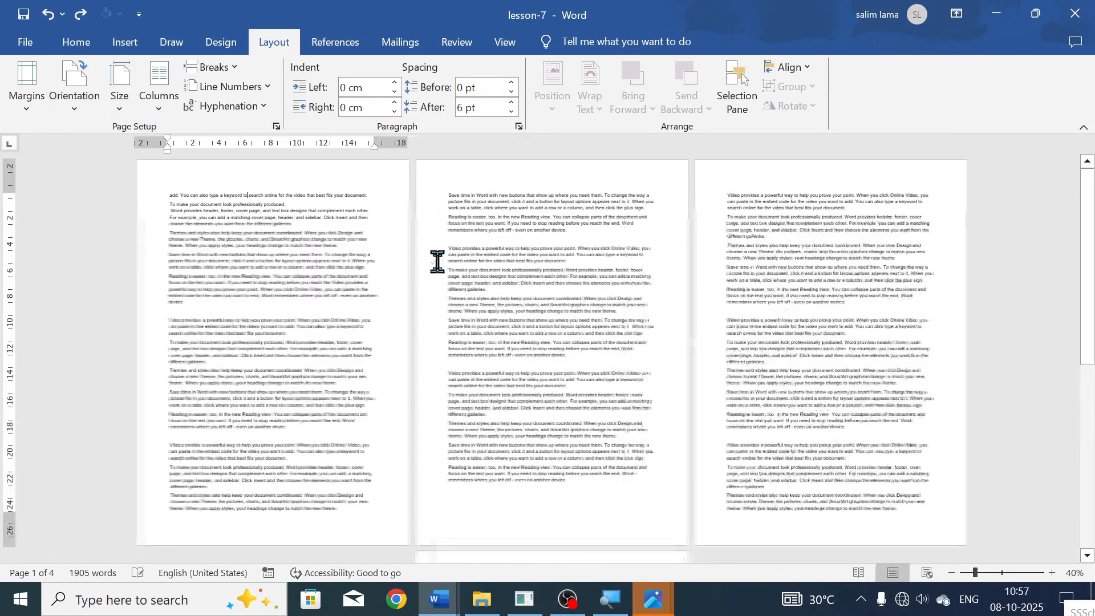
scroll(308, 265, "up", 6, "ctrl")
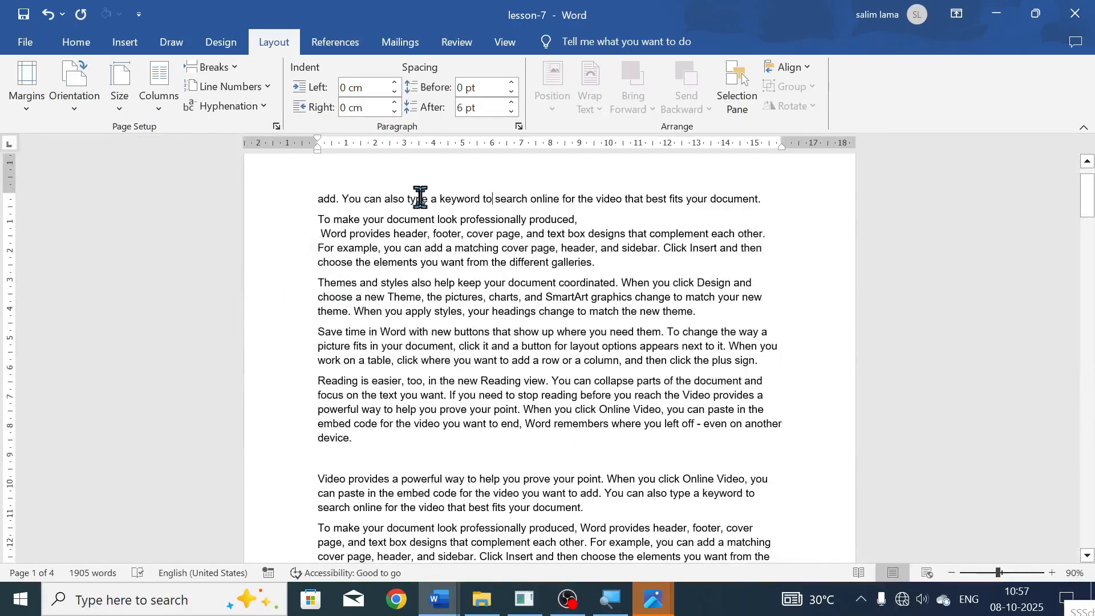
- Turn on Continuous line numbering and check how the numbers run from page 1 to page 2
left_click(261, 90)
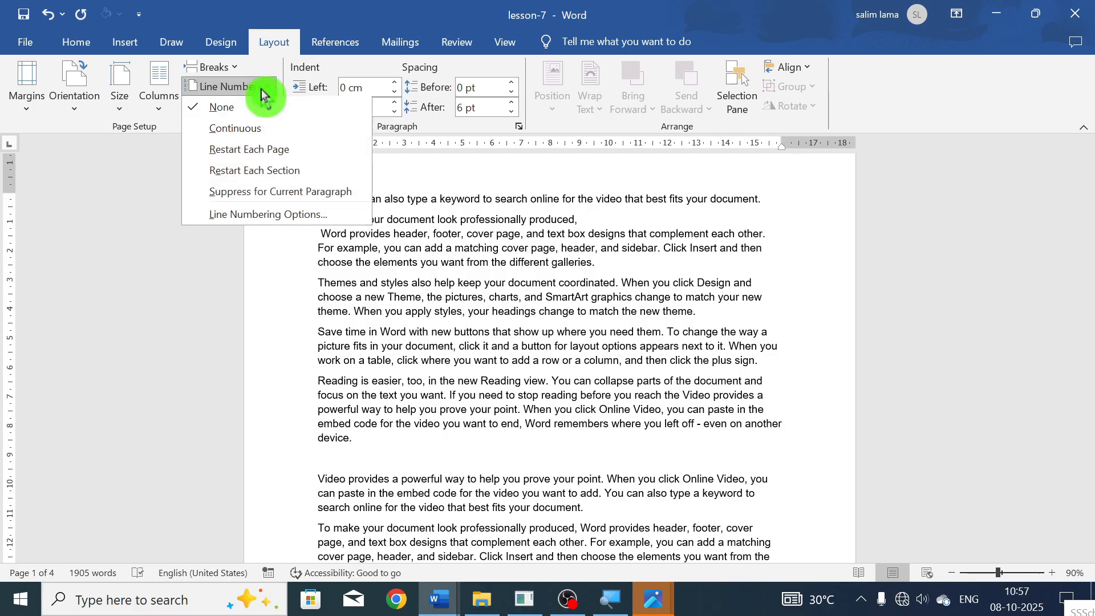
left_click(284, 131)
scroll(350, 251, "down", 7)
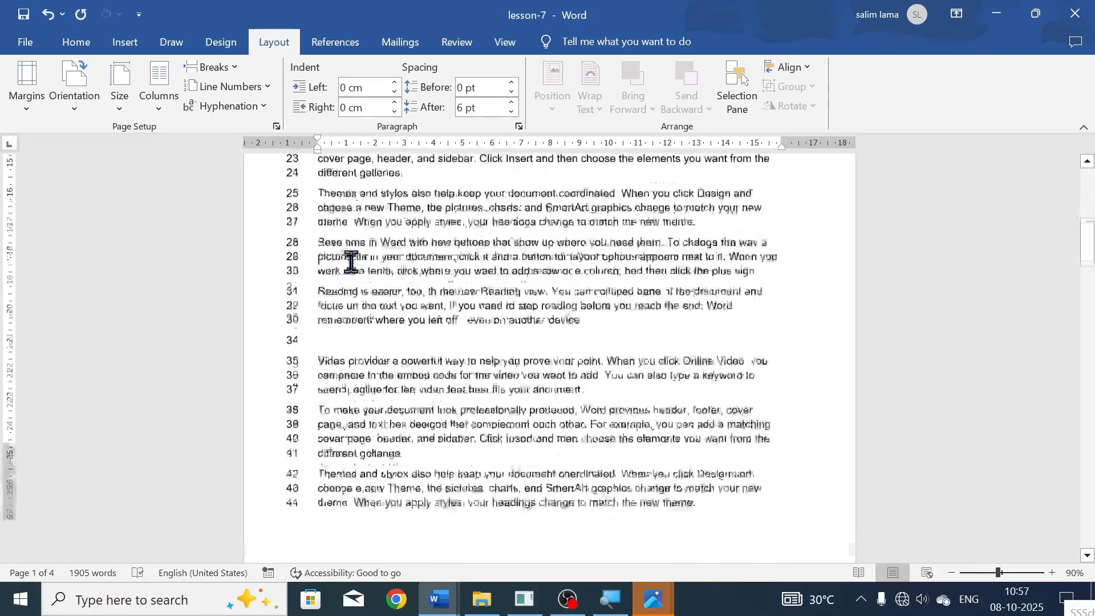
scroll(350, 263, "down", 3)
scroll(288, 381, "up", 5, "ctrl")
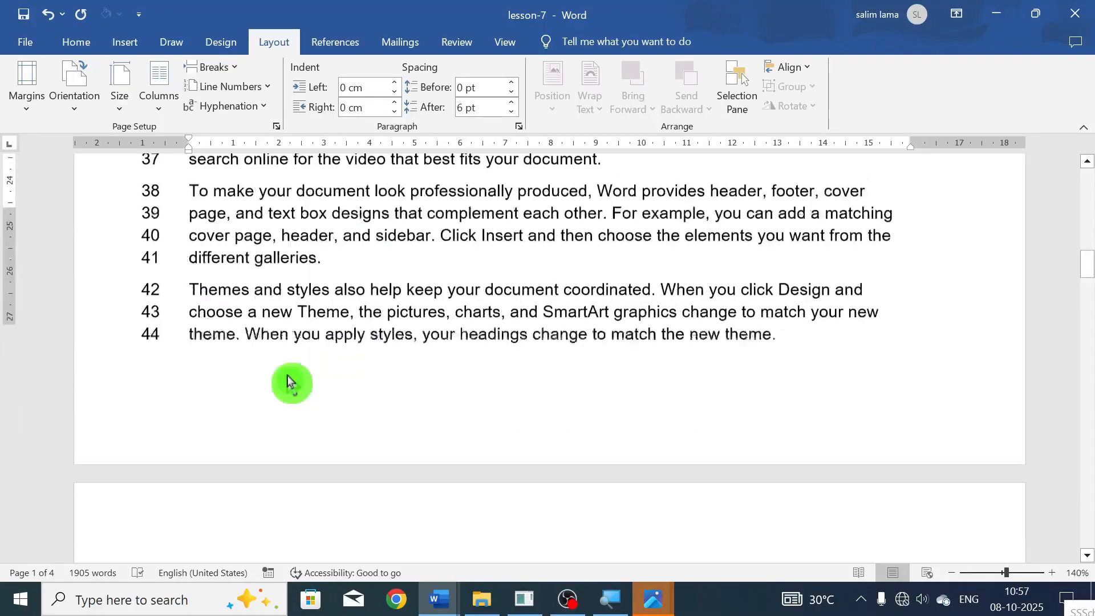
scroll(288, 381, "down", 6)
scroll(290, 379, "up", 2)
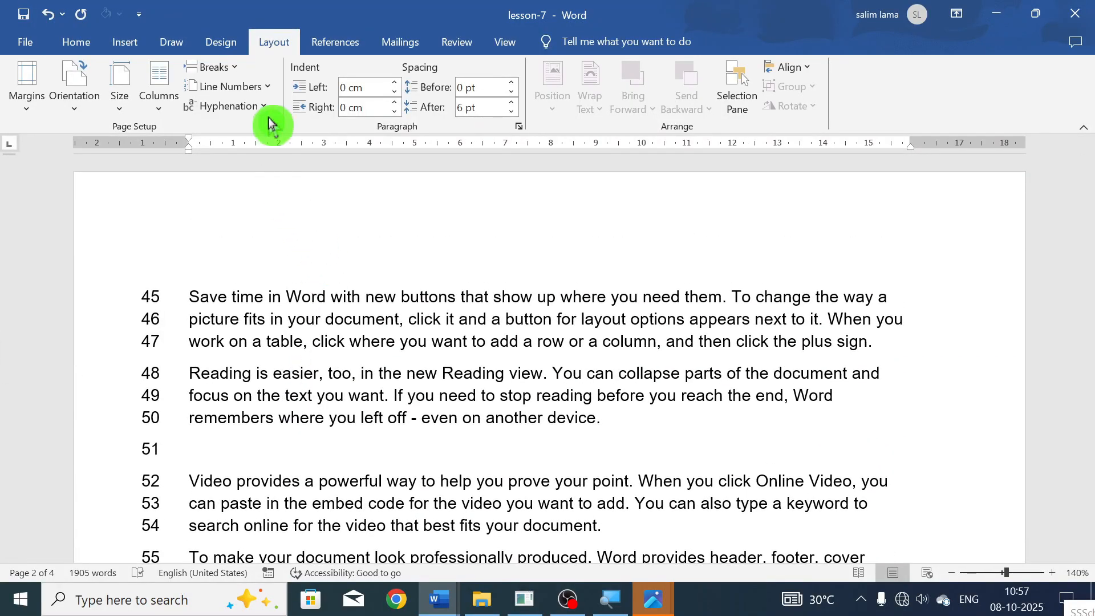
- Set the line numbering to restart on each page and check the start of pages 1 and 2
left_click(253, 90)
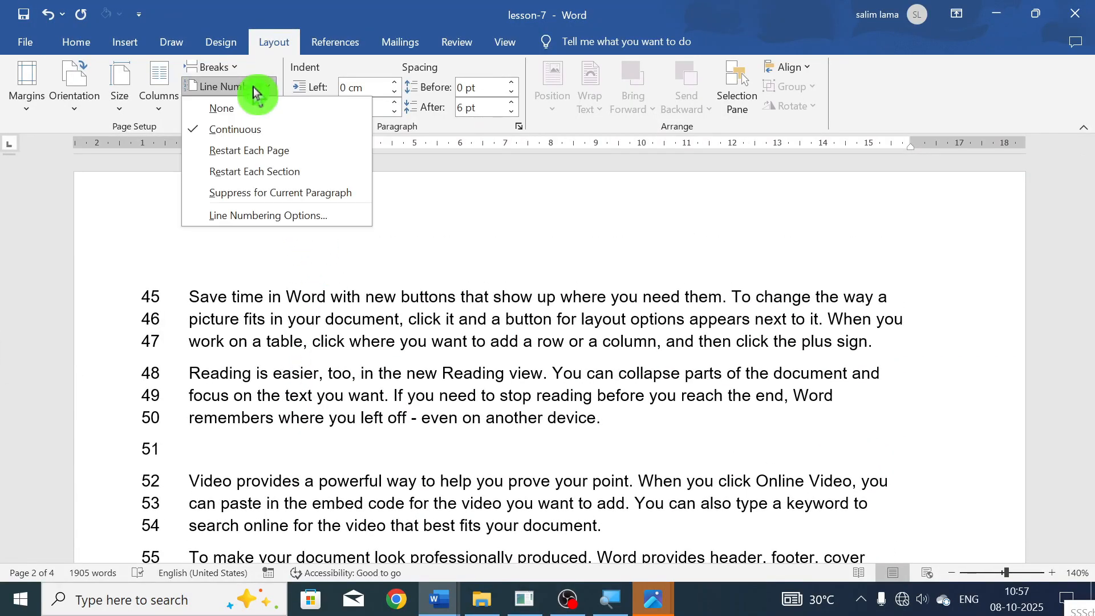
left_click(322, 160)
scroll(310, 210, "up", 15)
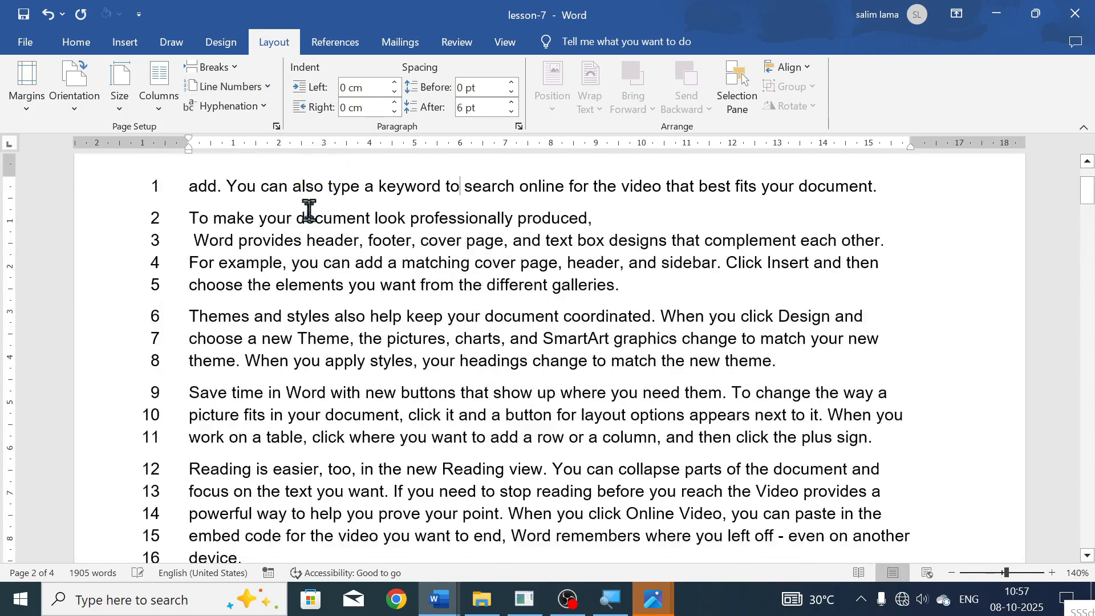
scroll(313, 249, "down", 8)
scroll(315, 253, "down", 8)
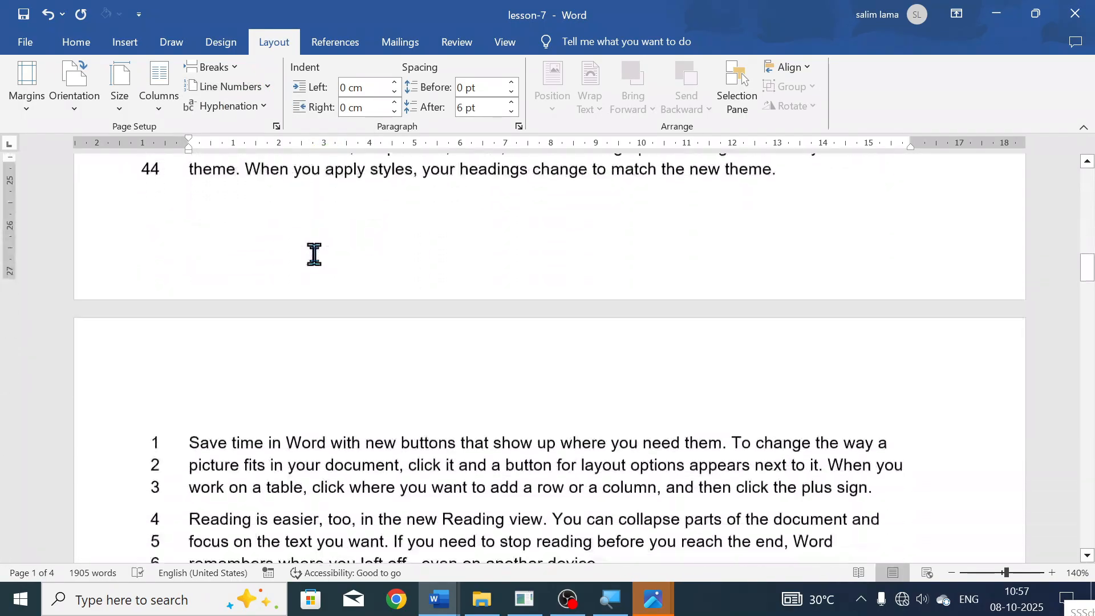
- Try restarting the line numbering at each section and review the numbers on the first pages
left_click(258, 93)
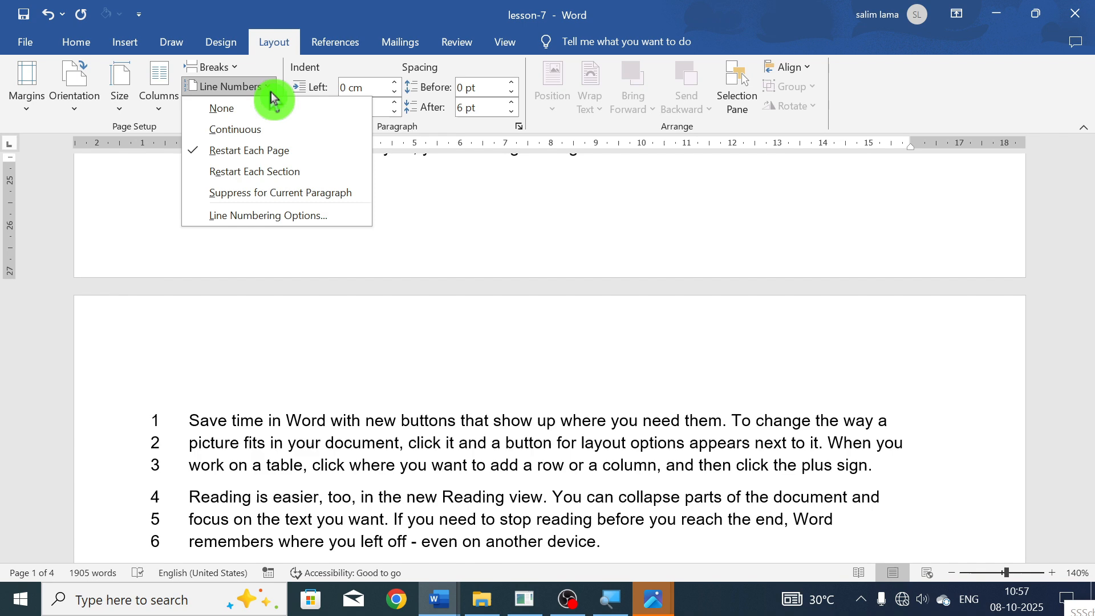
left_click(323, 171)
scroll(416, 284, "down", 6)
scroll(410, 279, "up", 6)
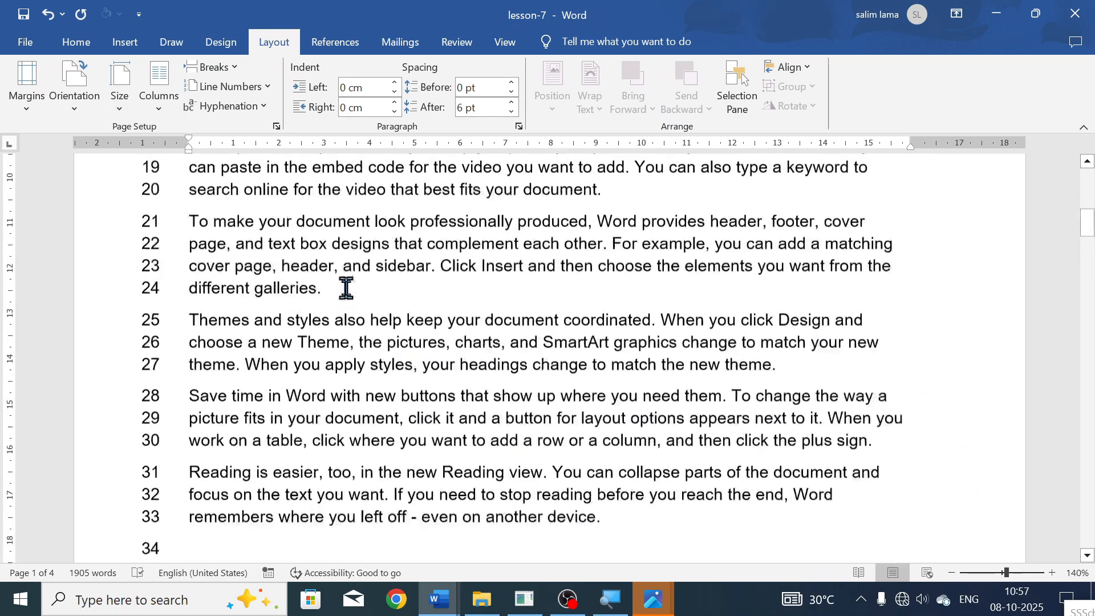
scroll(346, 288, "up", 4)
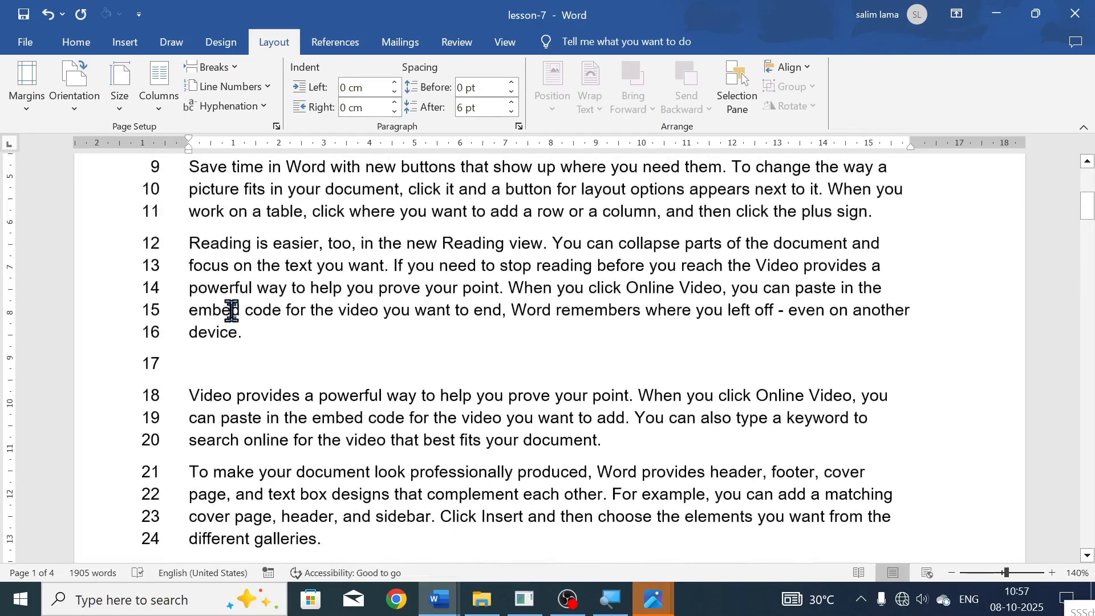
scroll(231, 311, "up", 1)
- Insert a Continuous section break after "choose the elements you want from the different galleries." on page 1
left_click(212, 66)
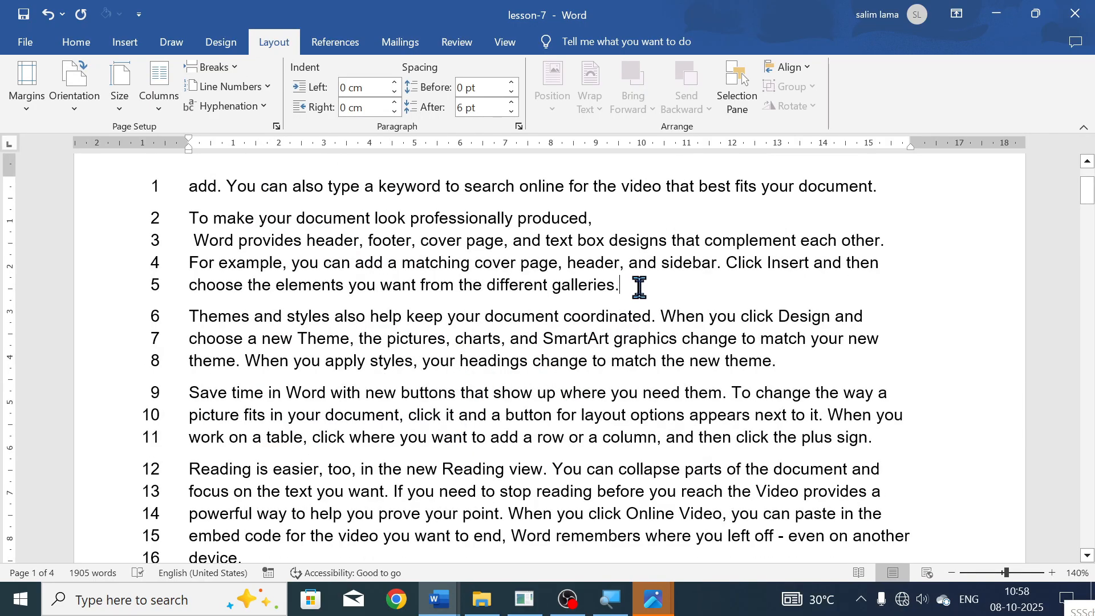
left_click(212, 67)
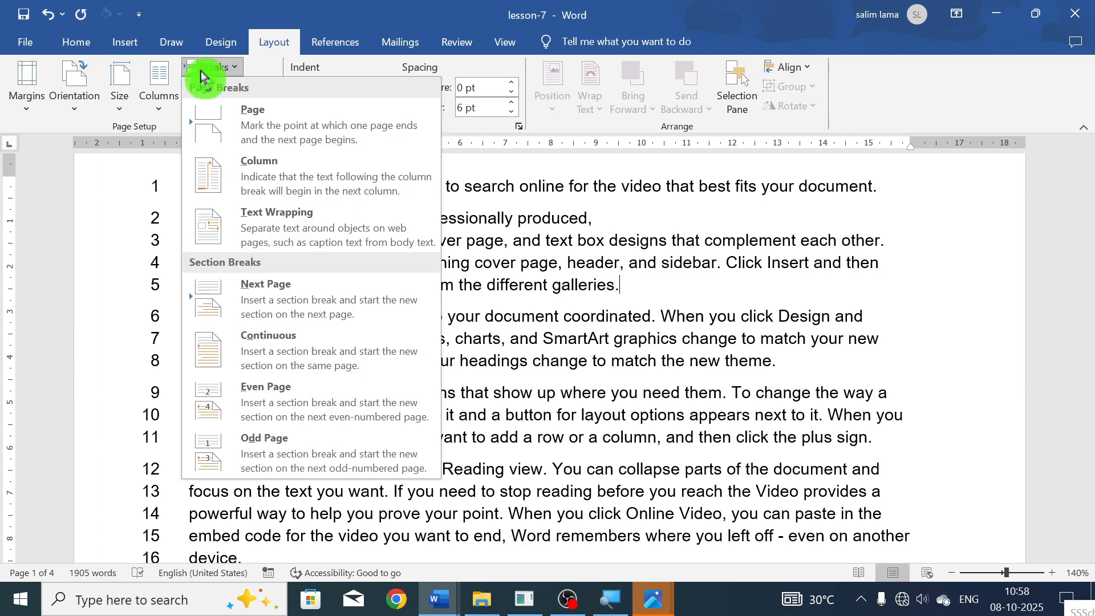
left_click(317, 345)
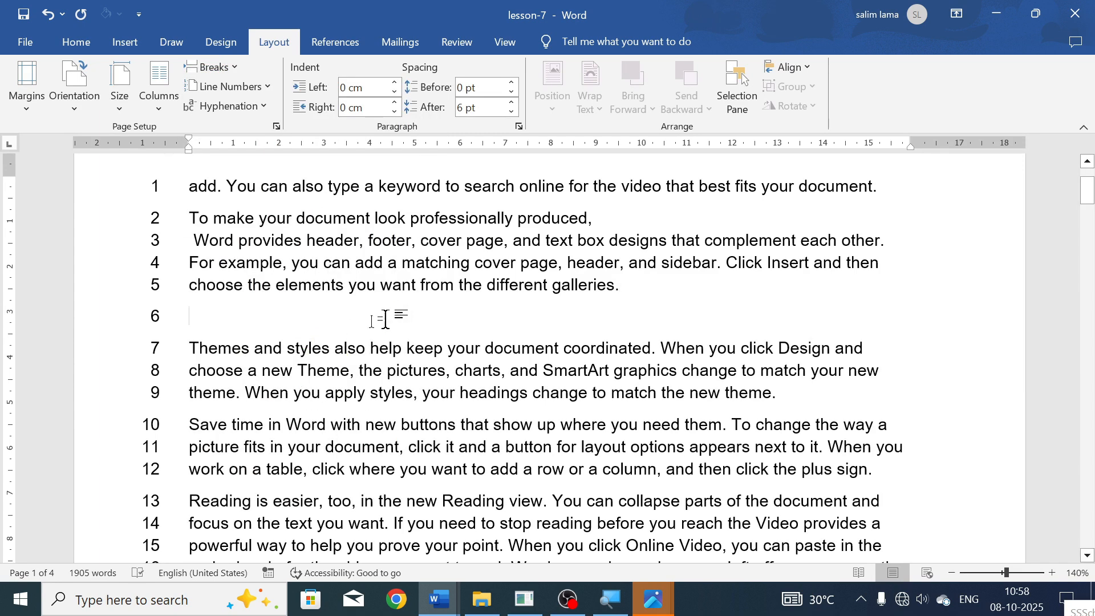
- Insert a Continuous section break at the blank line after the paragraph ending "even on another device."
scroll(331, 324, "down", 5)
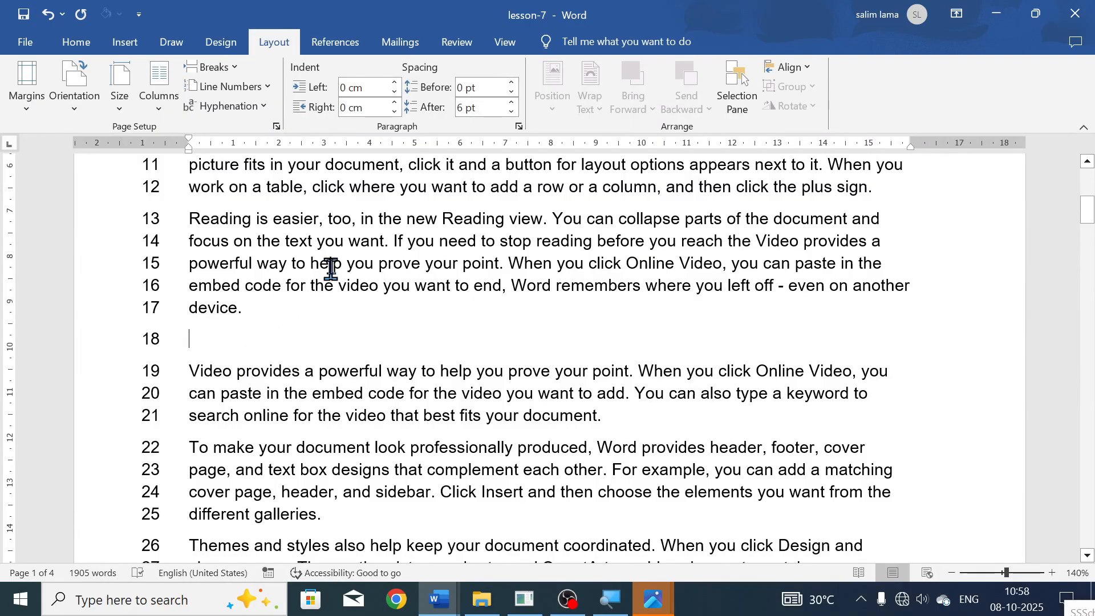
left_click(213, 68)
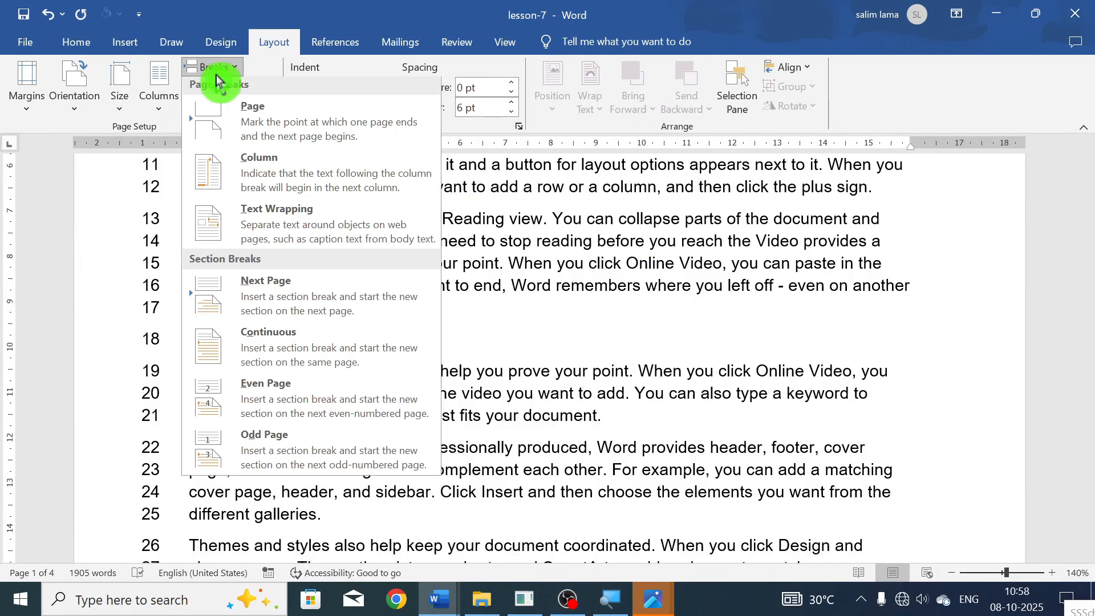
left_click(316, 341)
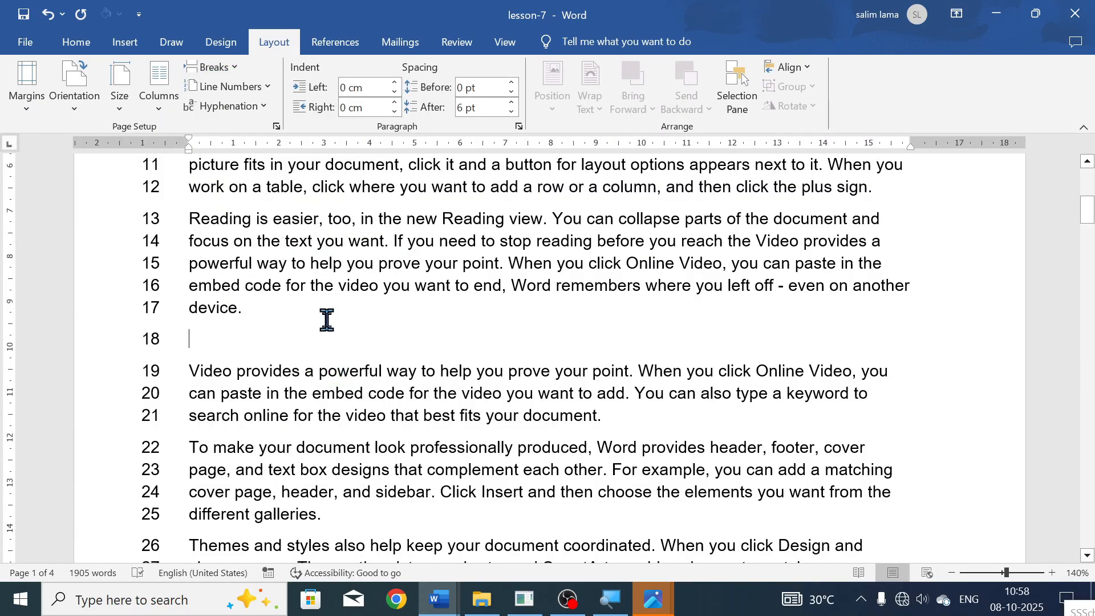
- Restart the line numbering for the section that begins above the "Themes and styles" paragraph using Restart Each Section
scroll(247, 310, "up", 3)
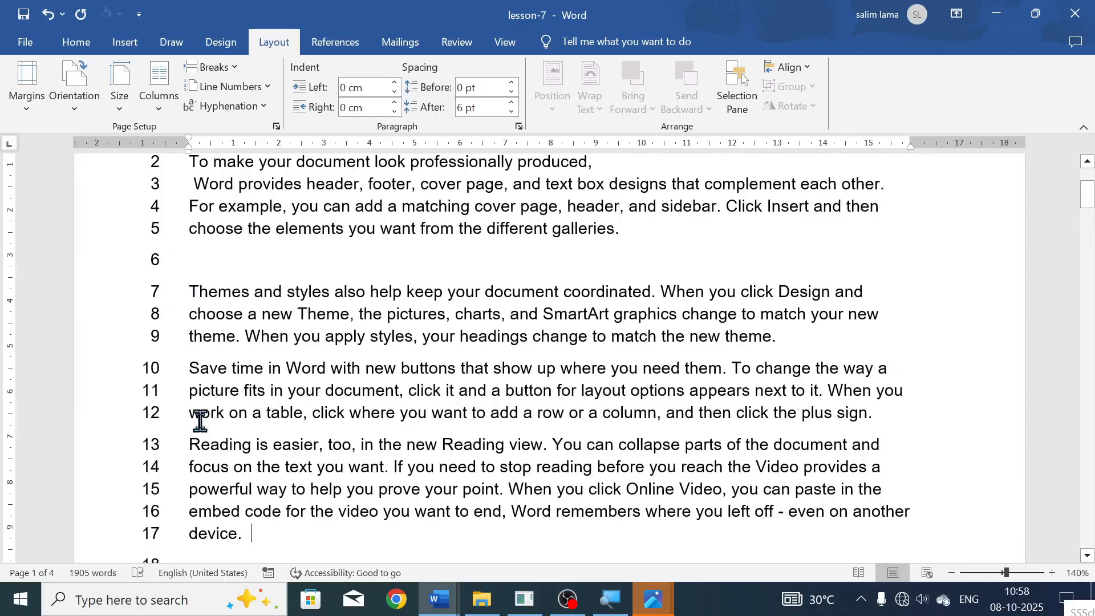
scroll(203, 450, "down", 1)
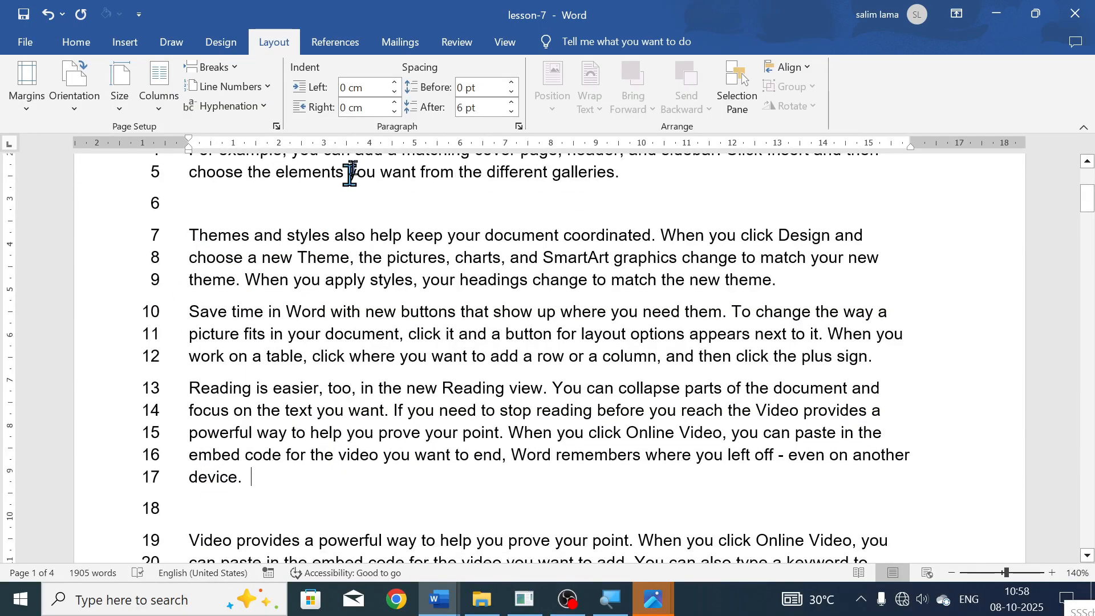
left_click(268, 89)
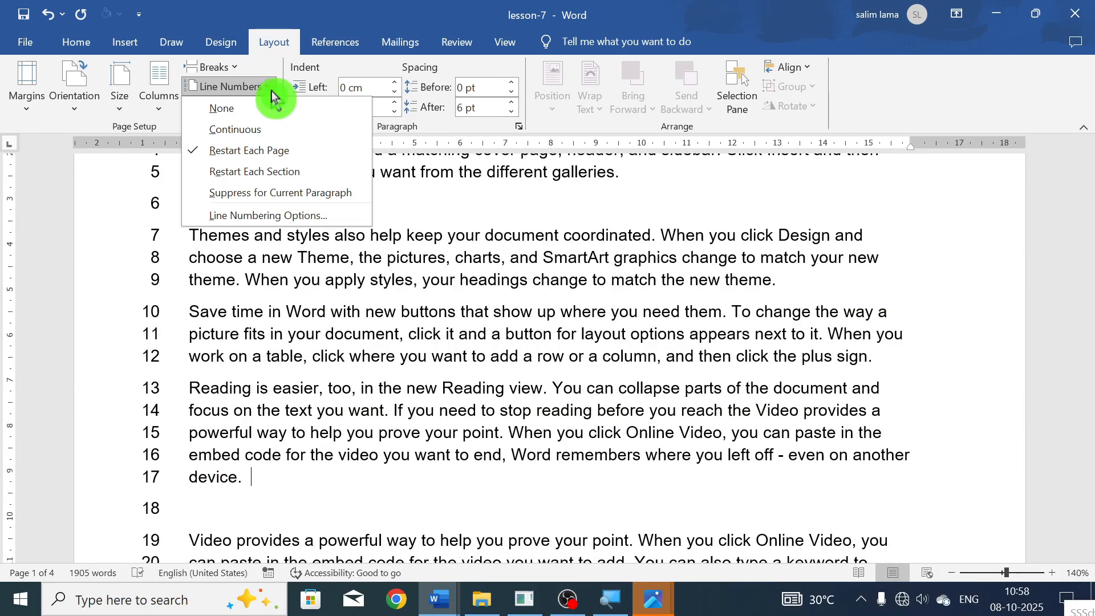
left_click(313, 172)
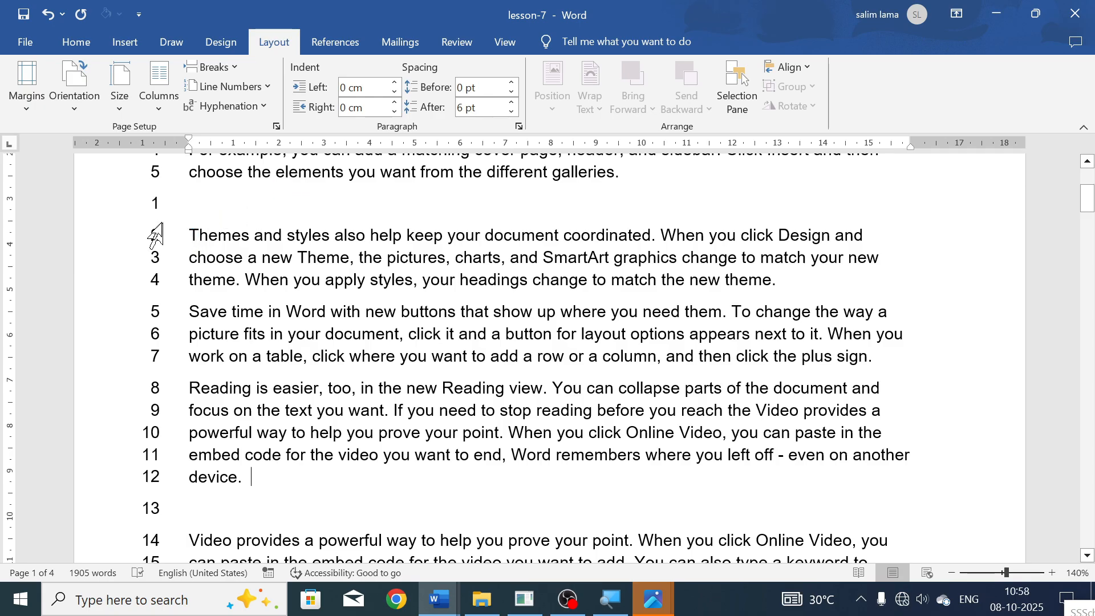
- Apply Restart Each Section line numbering to the entire document
scroll(146, 220, "down", 3)
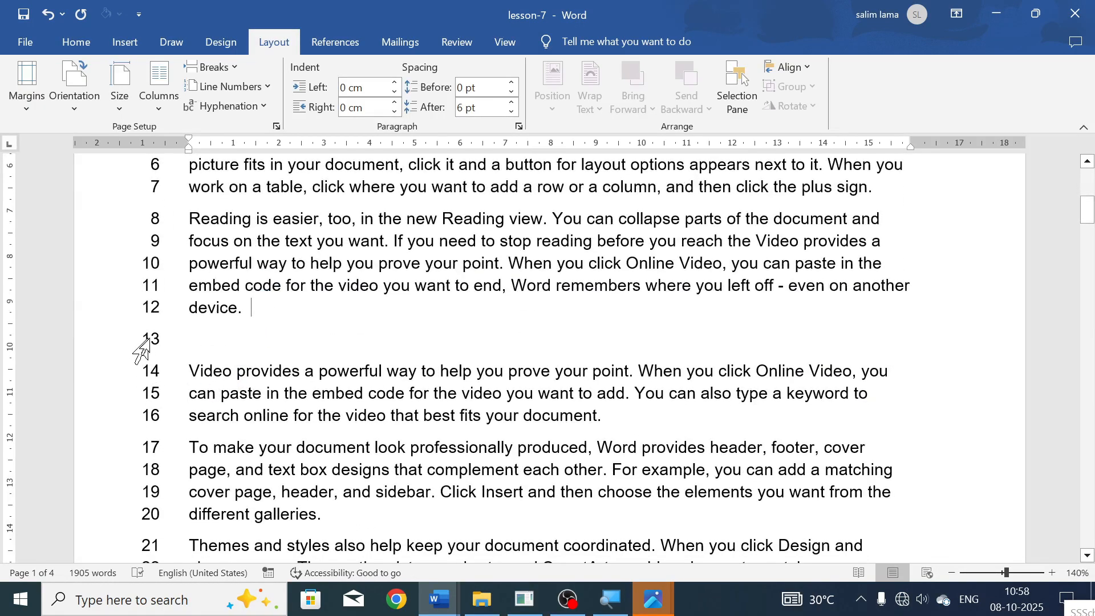
key("ctrl+a")
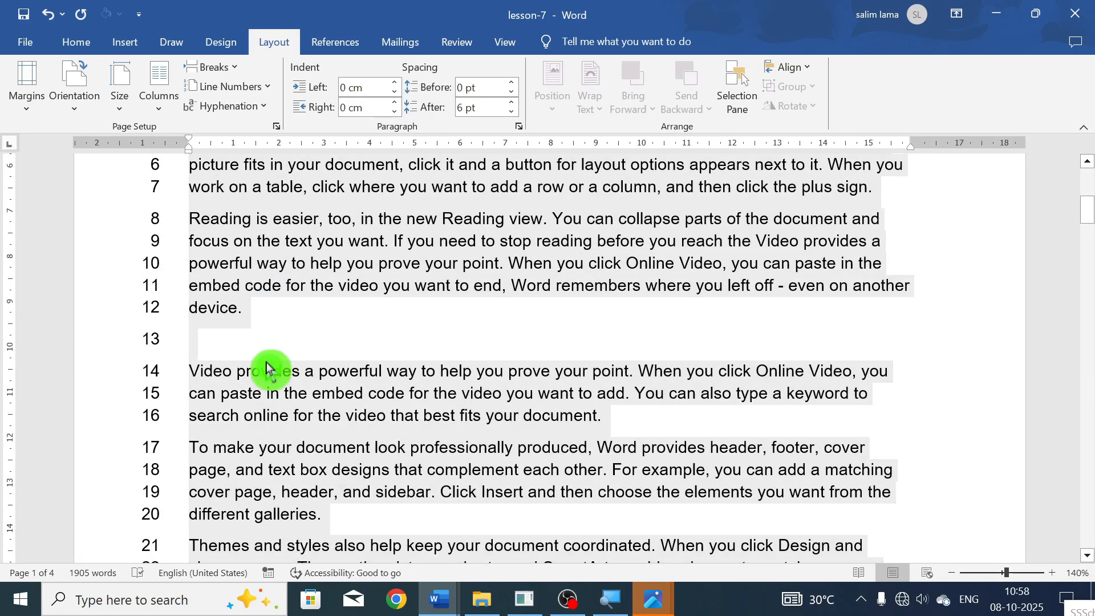
left_click(244, 87)
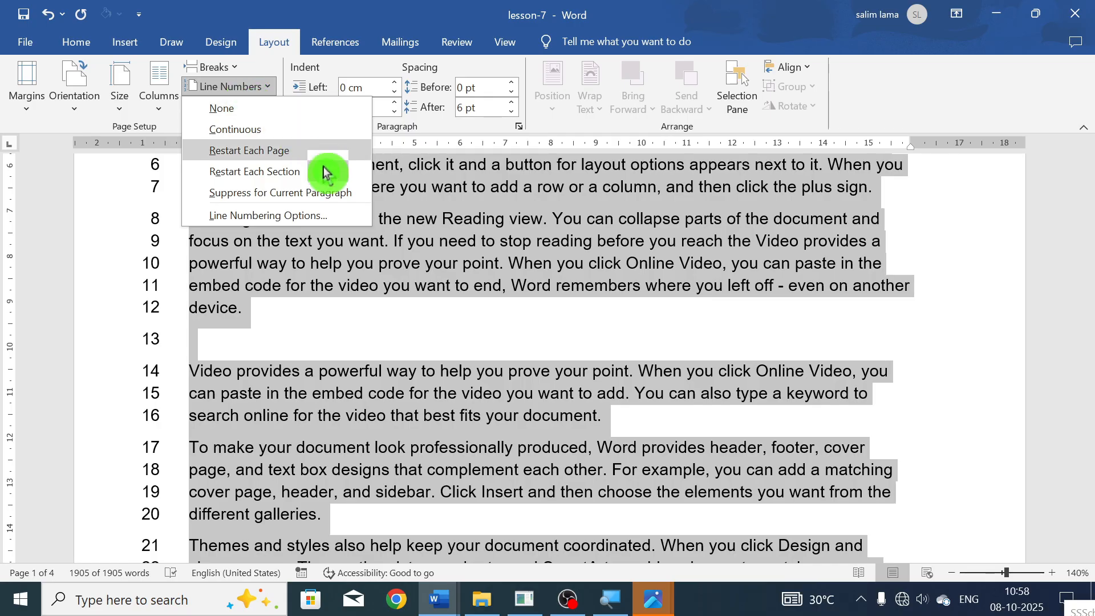
left_click(250, 171)
left_click(326, 332)
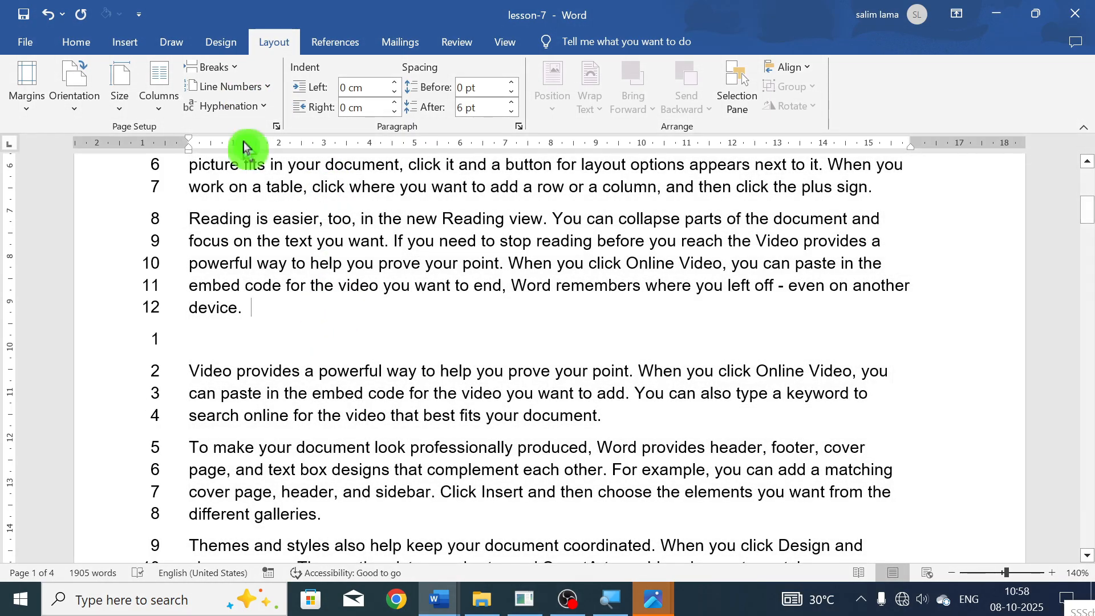
- Suppress line numbers for the "Reading is easier, too" paragraph that ends in "even on another device."
left_click(265, 91)
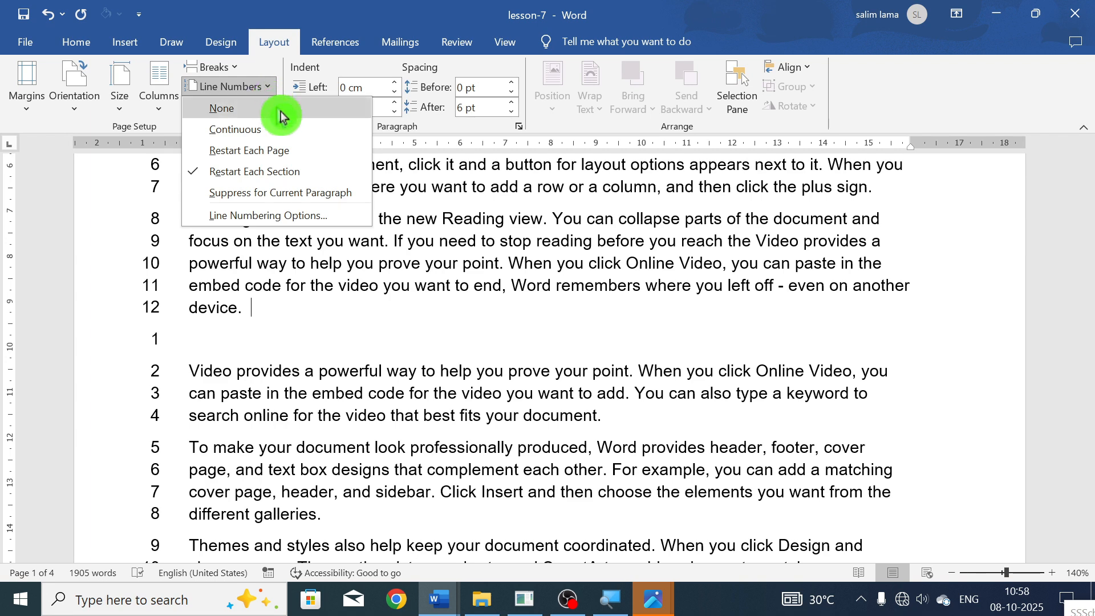
left_click(317, 276)
double_click(122, 234)
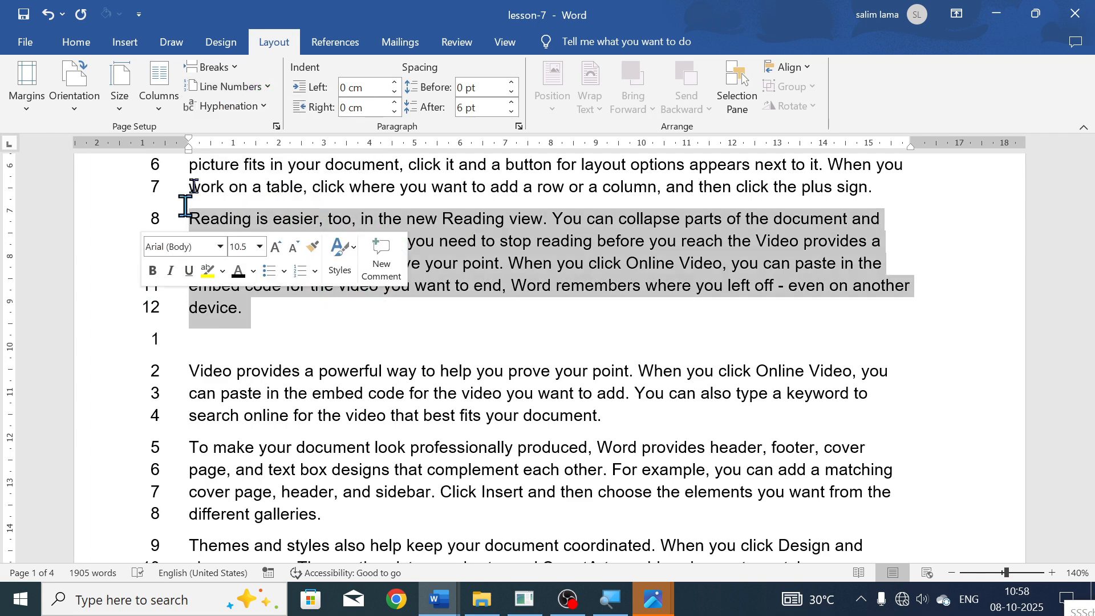
left_click(228, 87)
left_click(276, 193)
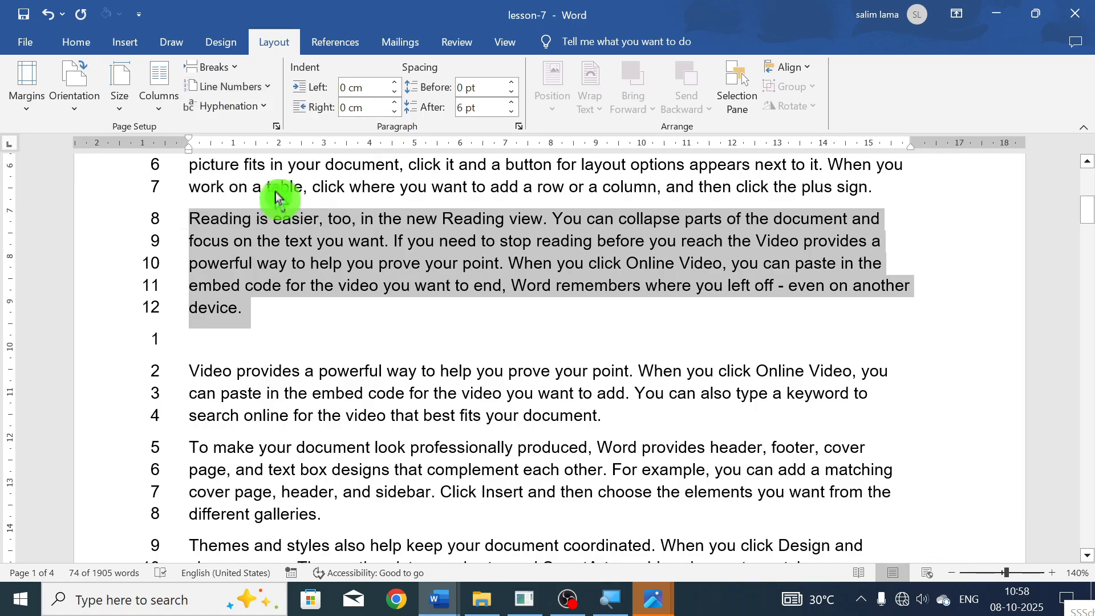
left_click(227, 91)
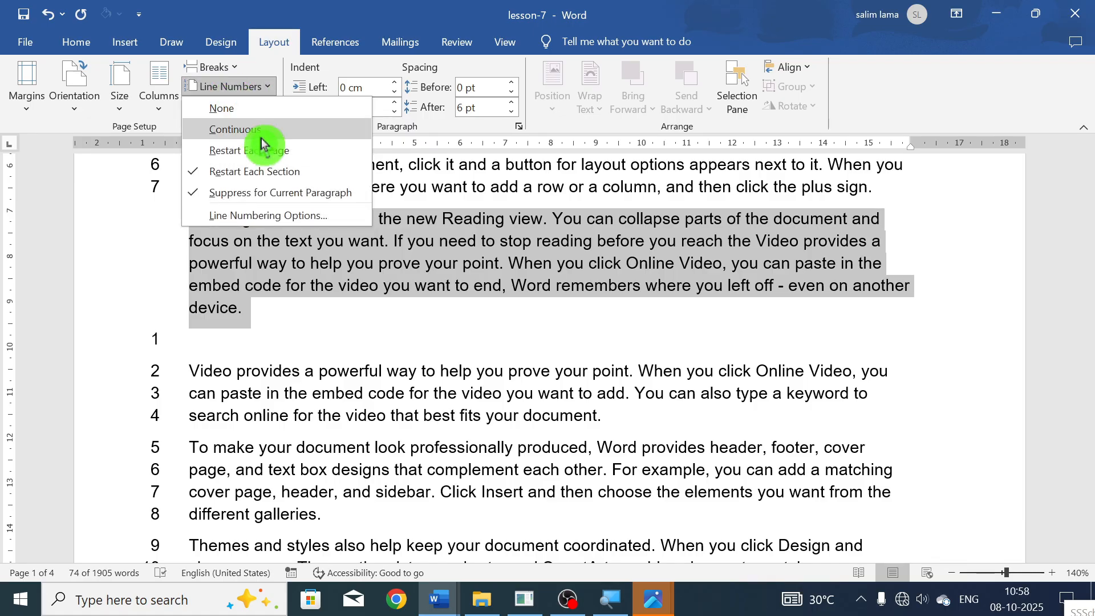
left_click(276, 191)
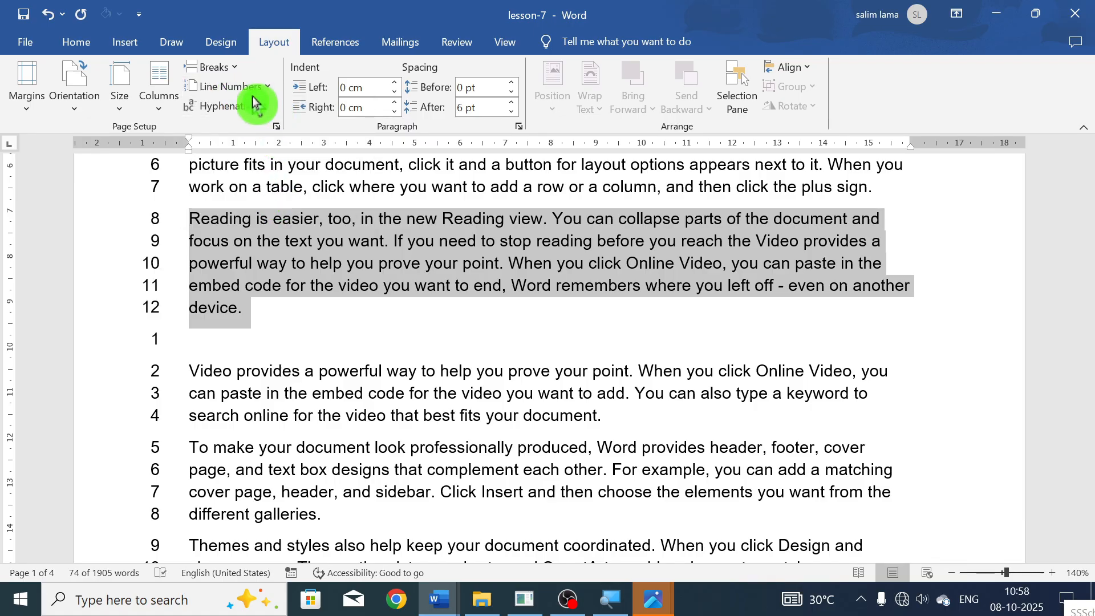
left_click(247, 88)
left_click(281, 191)
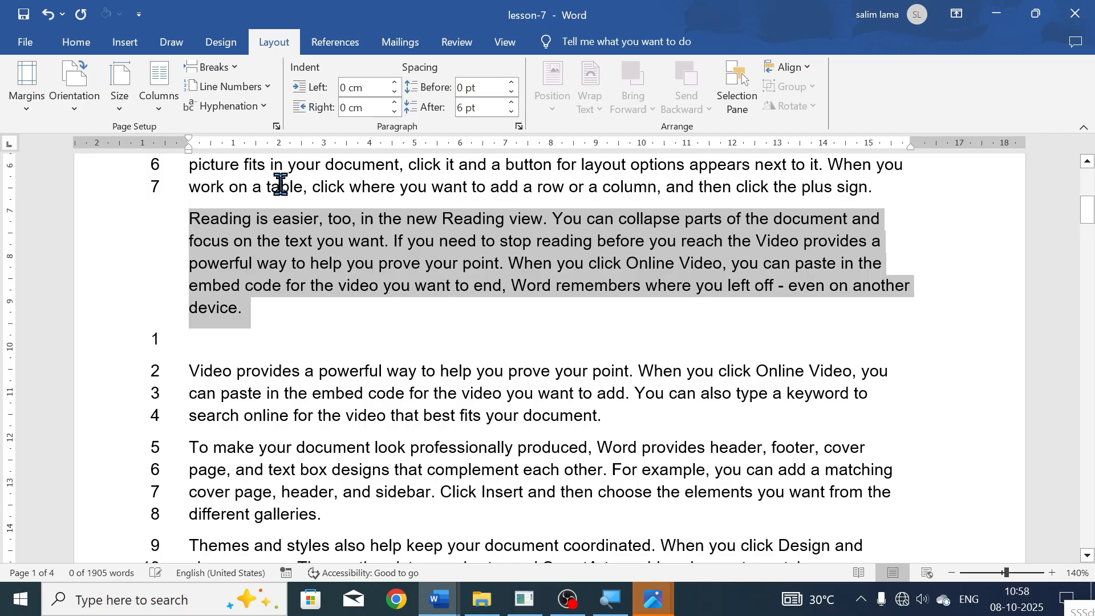
- Remove line numbering from the current section and from the entire document by setting it to None
left_click(252, 87)
left_click(259, 109)
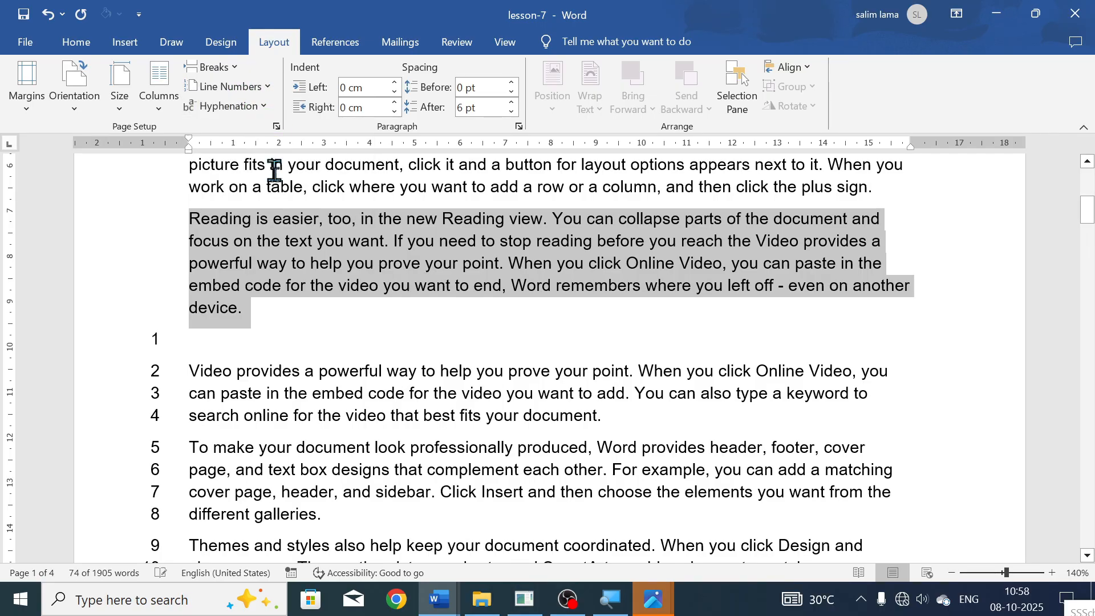
left_click(292, 240)
key("ctrl+a")
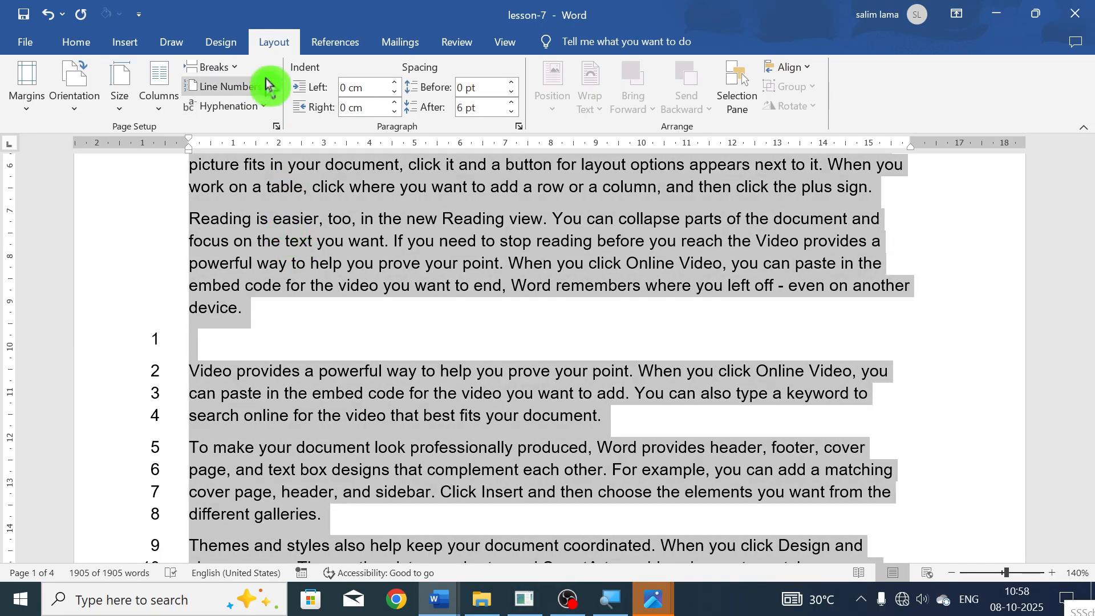
left_click(263, 86)
left_click(262, 110)
left_click(288, 234)
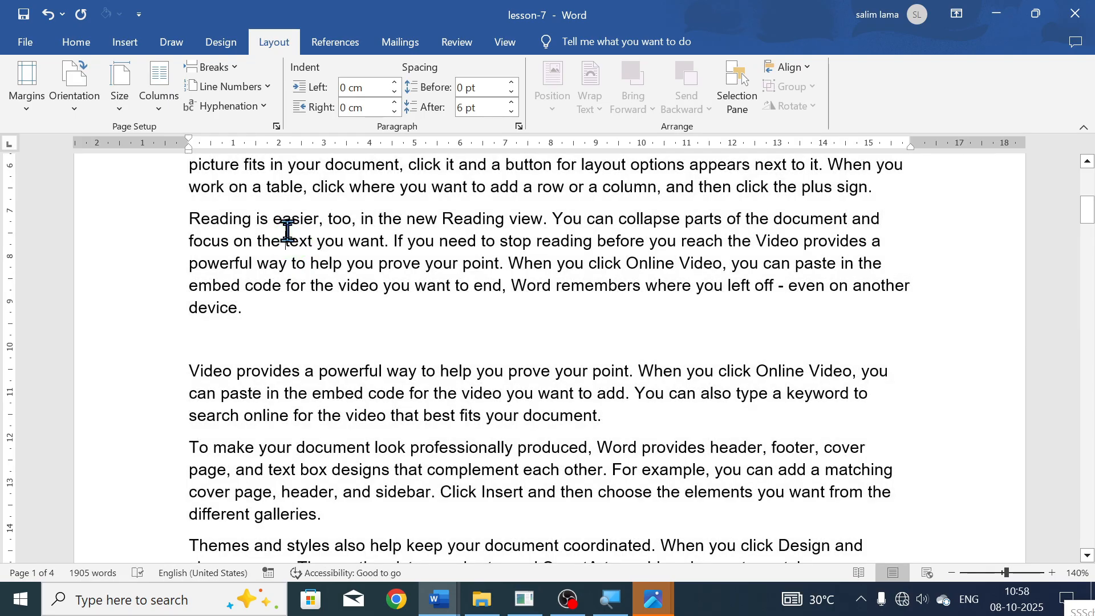
- Try Automatic hyphenation on the document, check the line ends for split words, and undo it
scroll(303, 296, "up", 3)
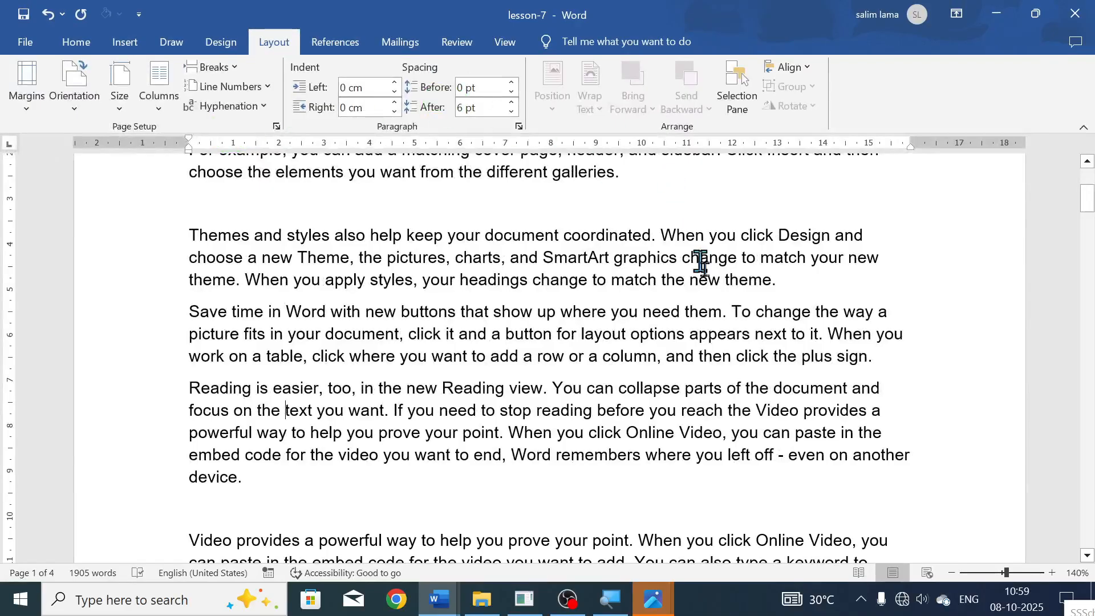
scroll(795, 324, "up", 3)
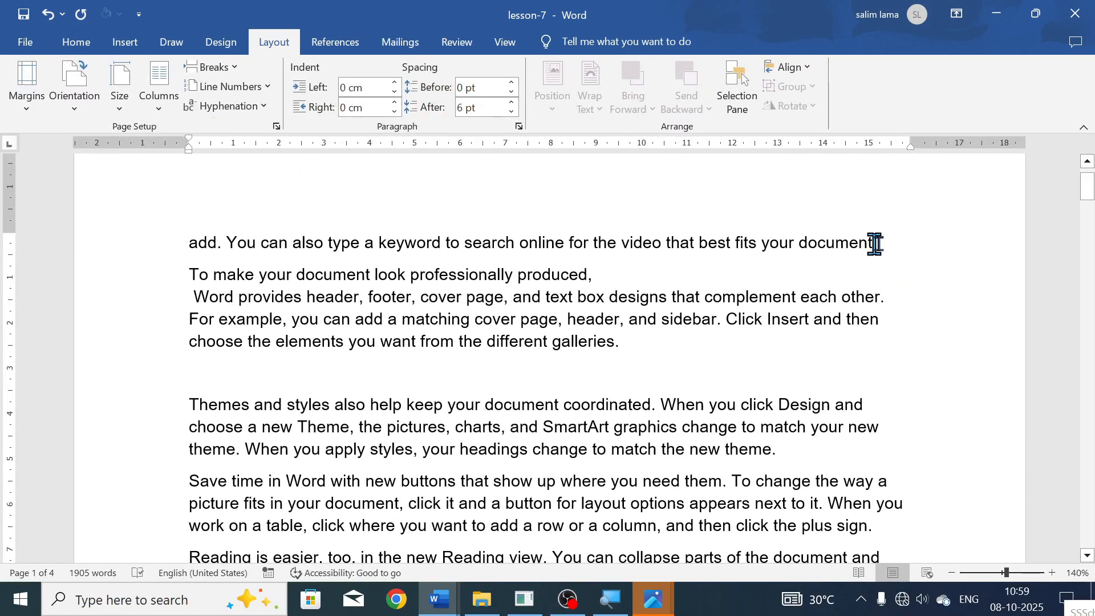
left_click(234, 107)
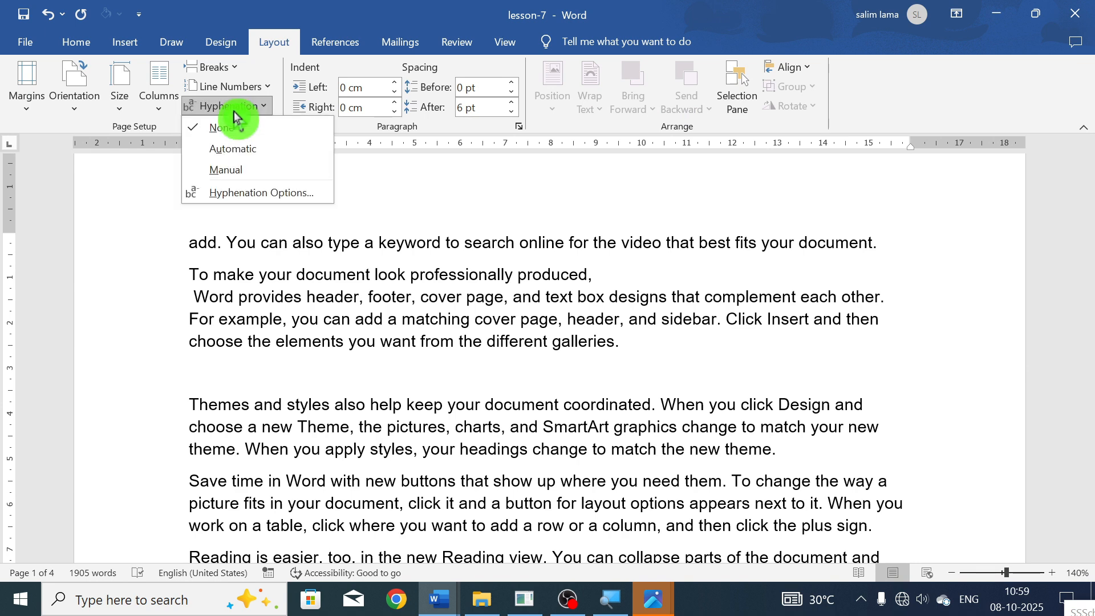
left_click(308, 150)
scroll(789, 328, "down", 6)
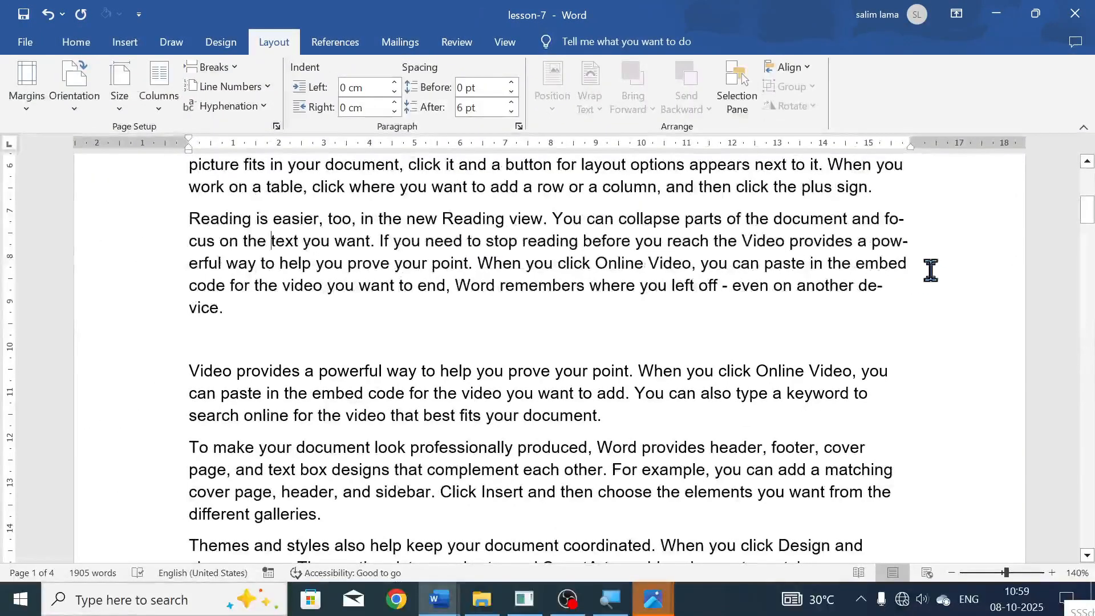
scroll(931, 271, "down", 6)
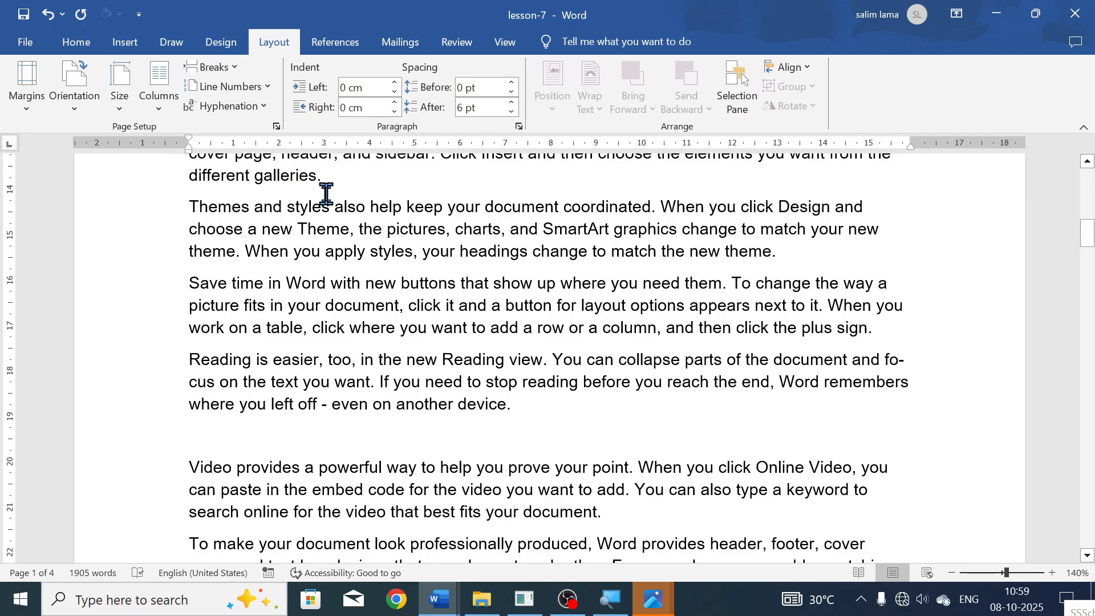
key("ctrl+z")
key("ctrl+z")
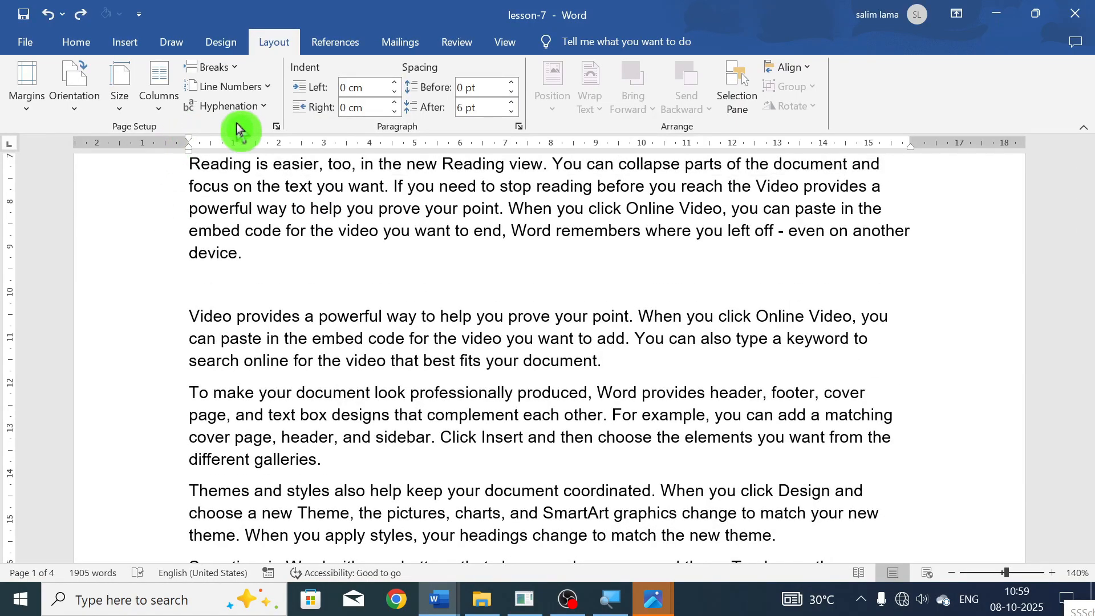
- Run Manual hyphenation, accepting the break "fo-cus" on page 1, rejecting "fo-cus" on page 2, and stopping at "re-mem-bers"
left_click(236, 113)
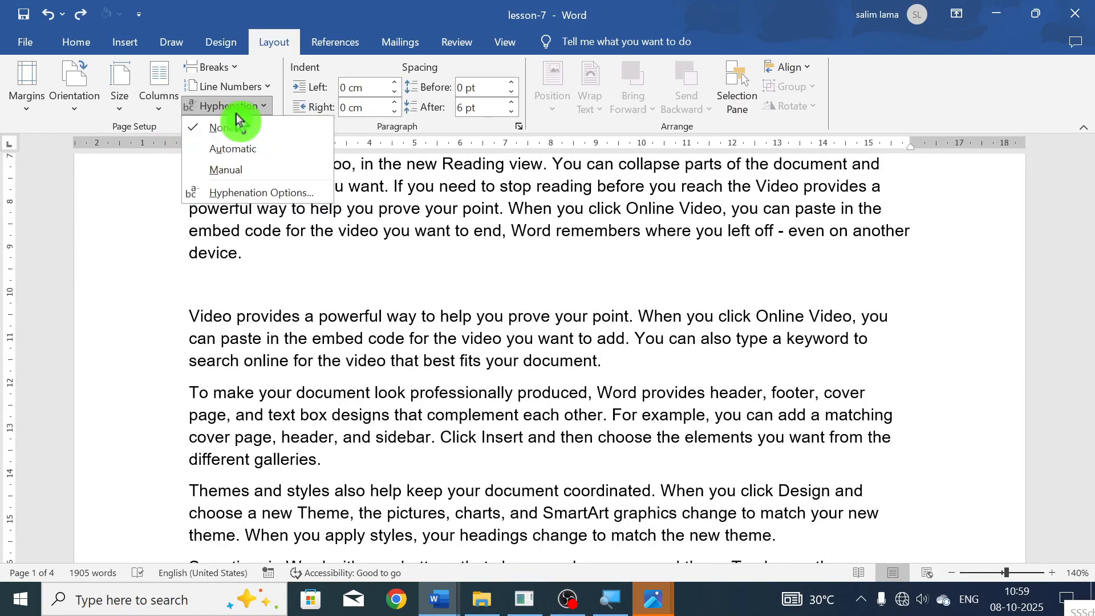
left_click(297, 169)
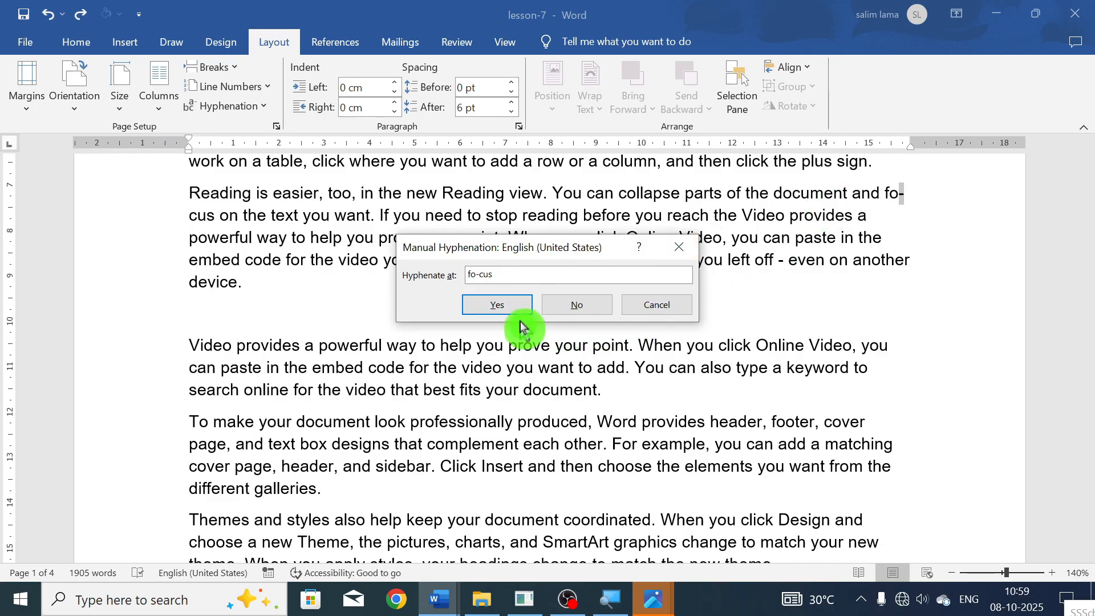
left_click(500, 311)
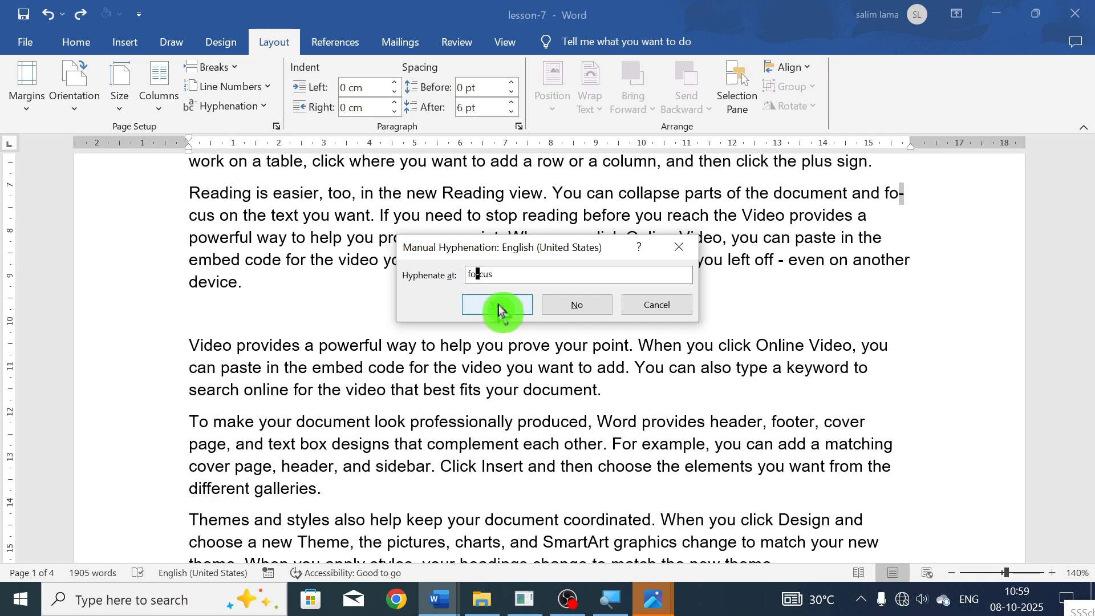
left_click(499, 311)
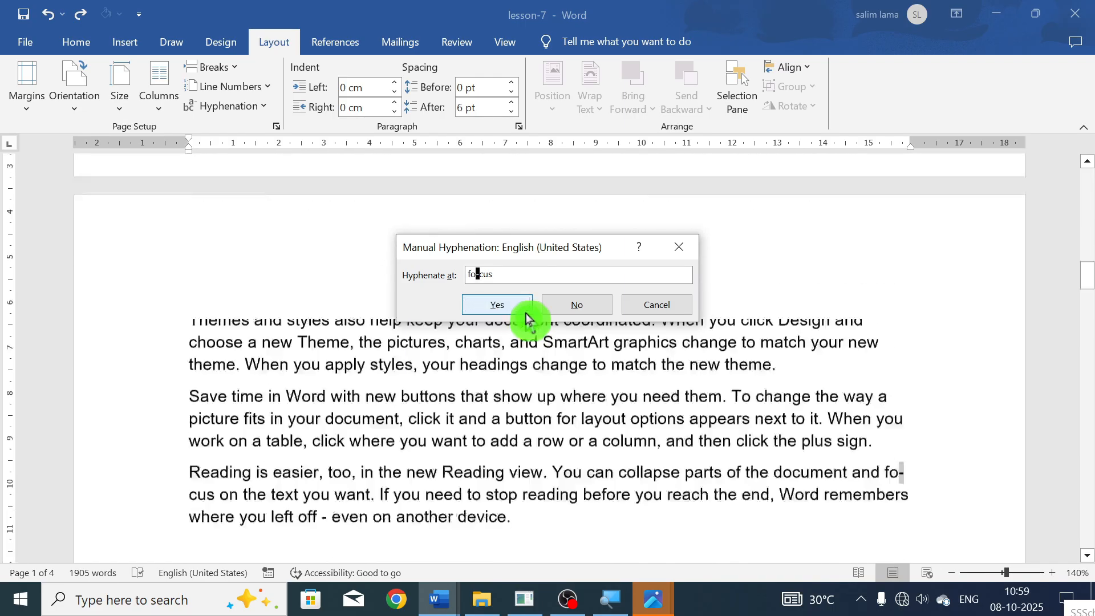
left_click(576, 317)
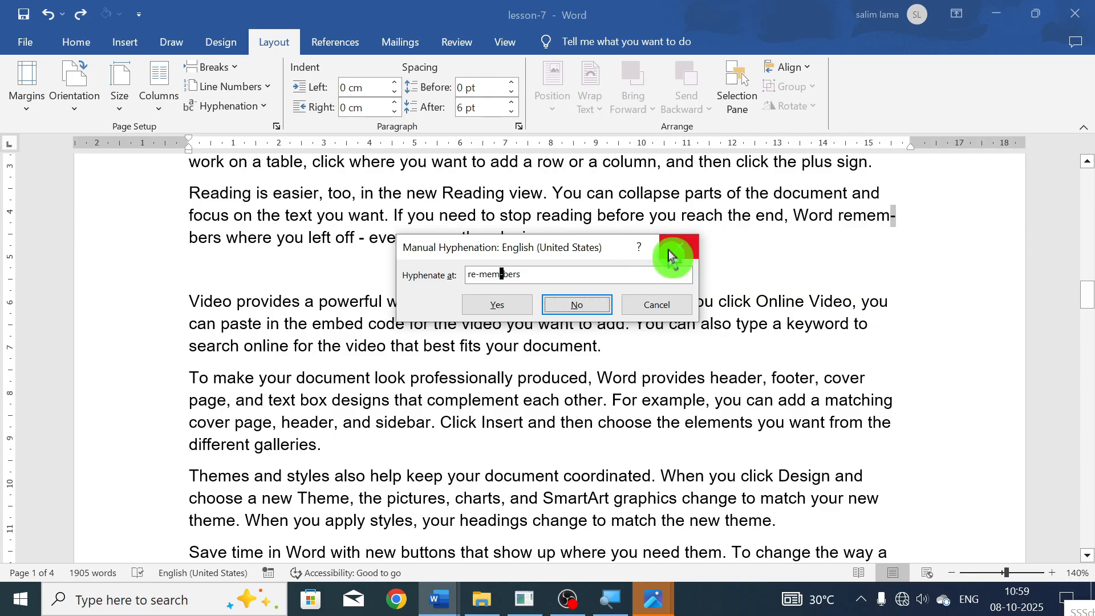
left_click(687, 251)
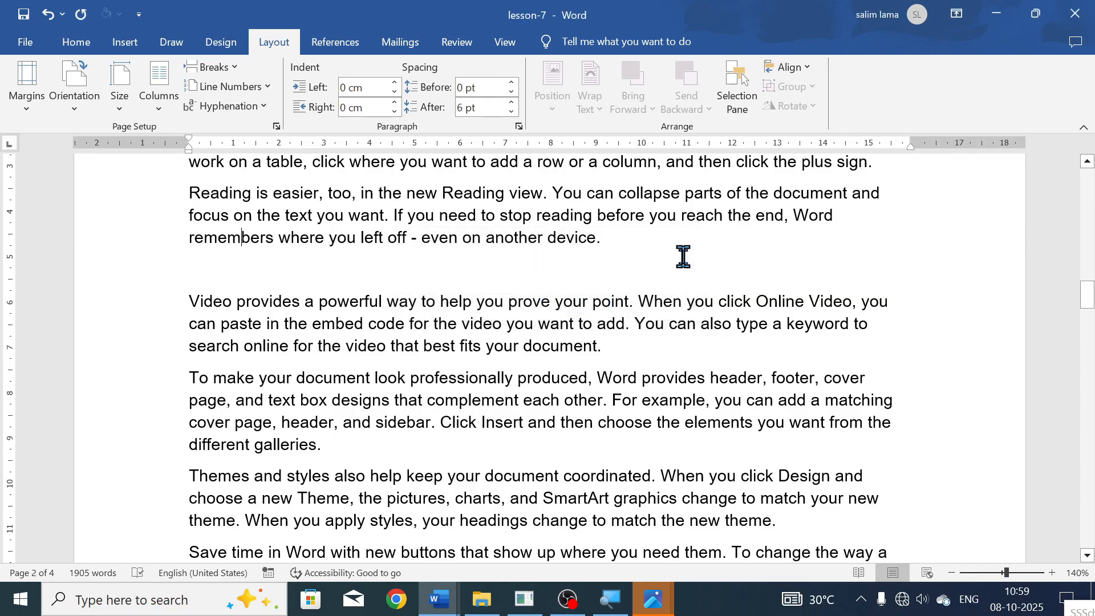
- Increase the indent of the "Save time in Word" paragraph on page 2 and reduce it to 1.27 cm
scroll(282, 178, "up", 4)
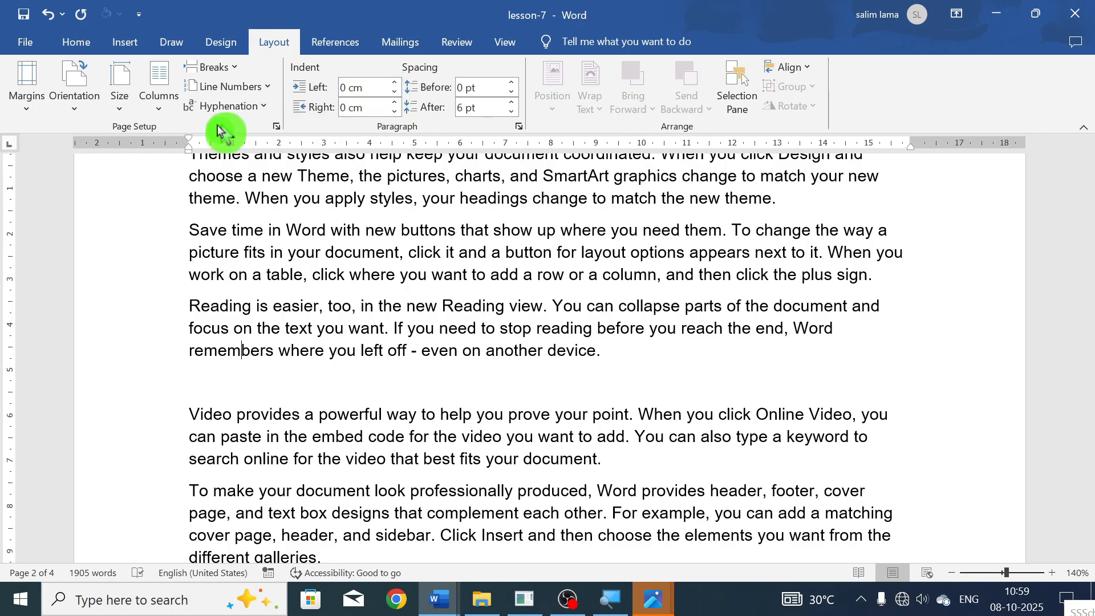
left_click(72, 44)
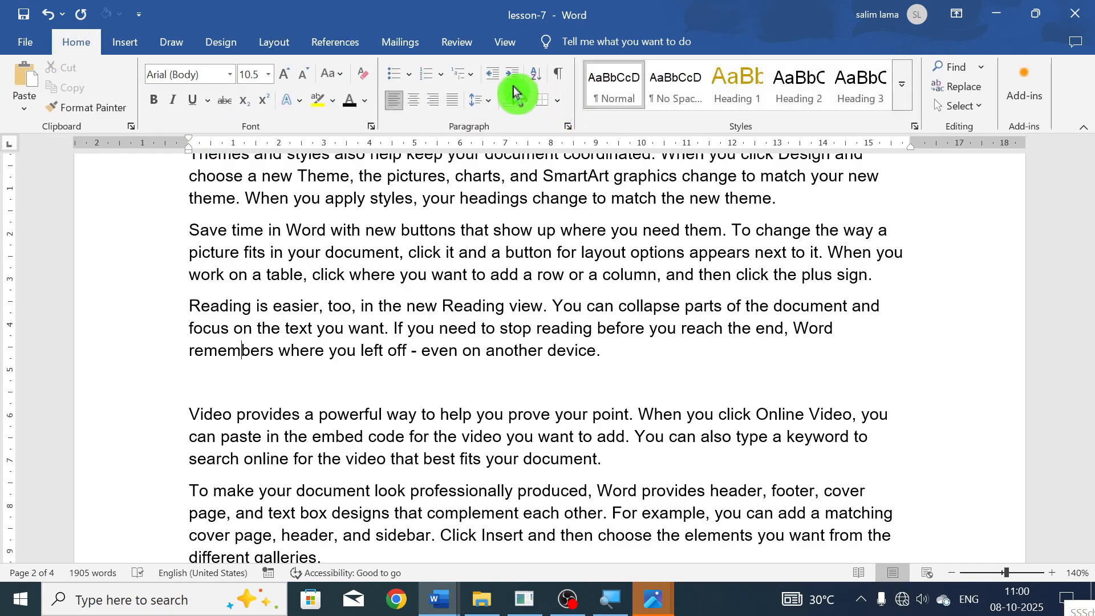
double_click(165, 233)
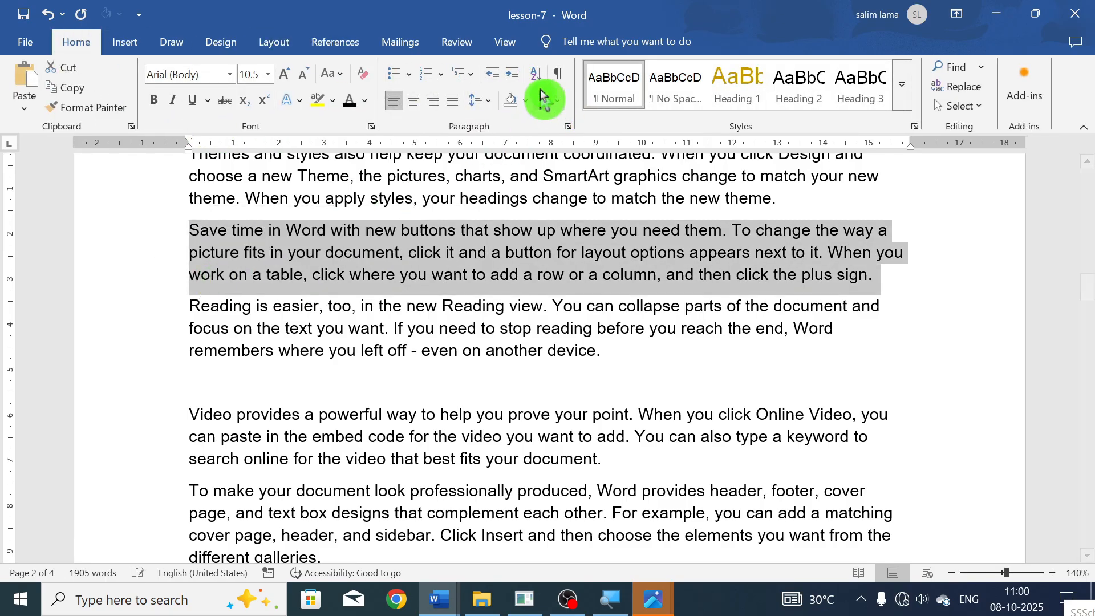
left_click(512, 74)
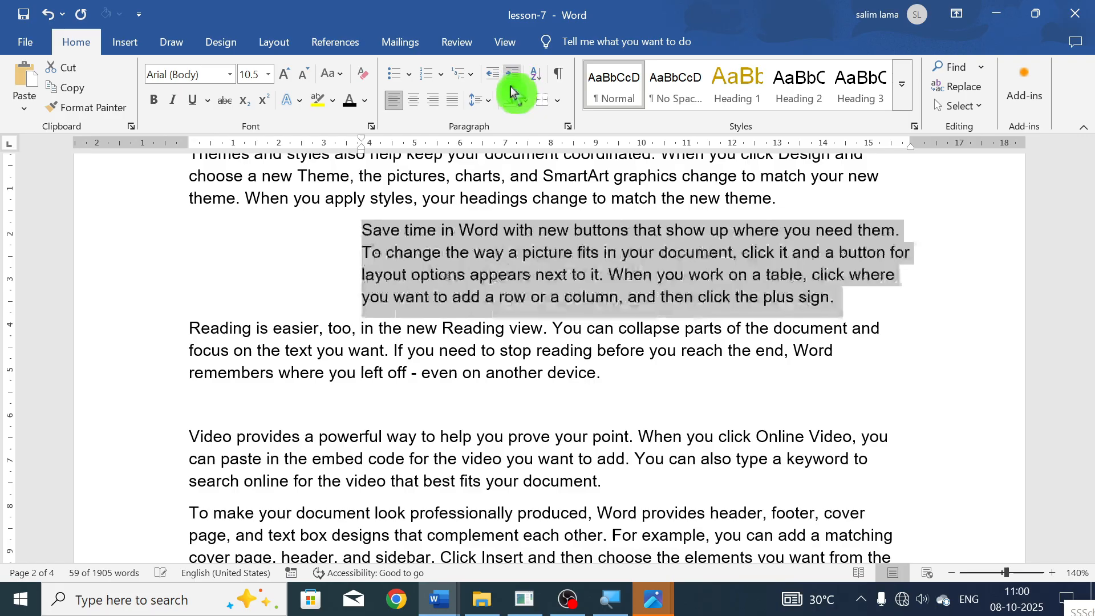
left_click(468, 75)
- Set the "Save time in Word" paragraph's left indent to 1.9 cm and right indent to -0.4 cm
left_click(273, 46)
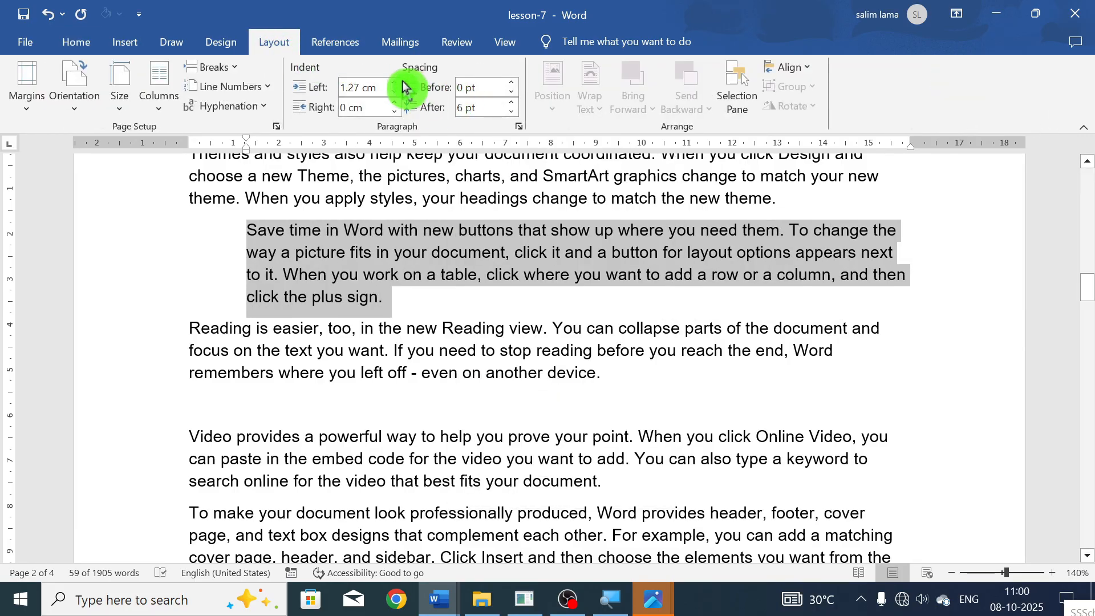
left_click(396, 84)
left_click(395, 83)
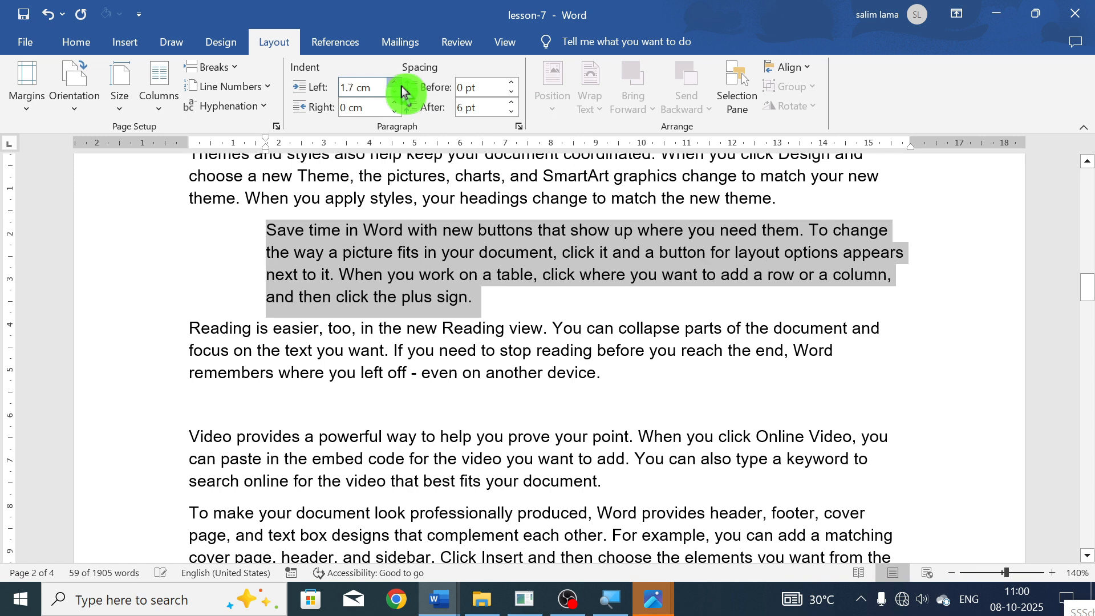
left_click(395, 83)
left_click(398, 111)
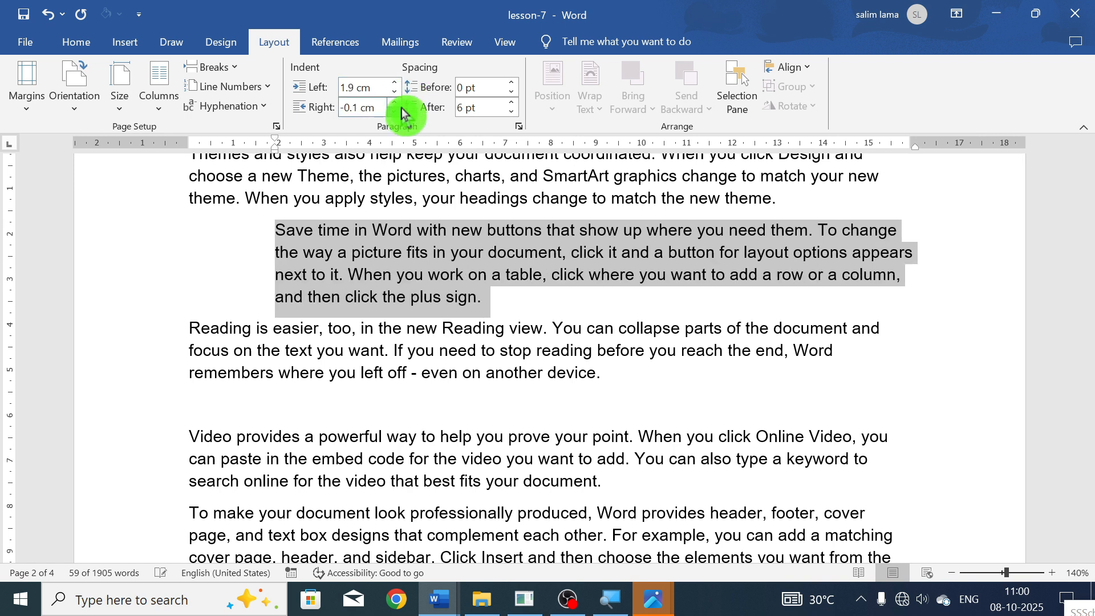
left_click(401, 111)
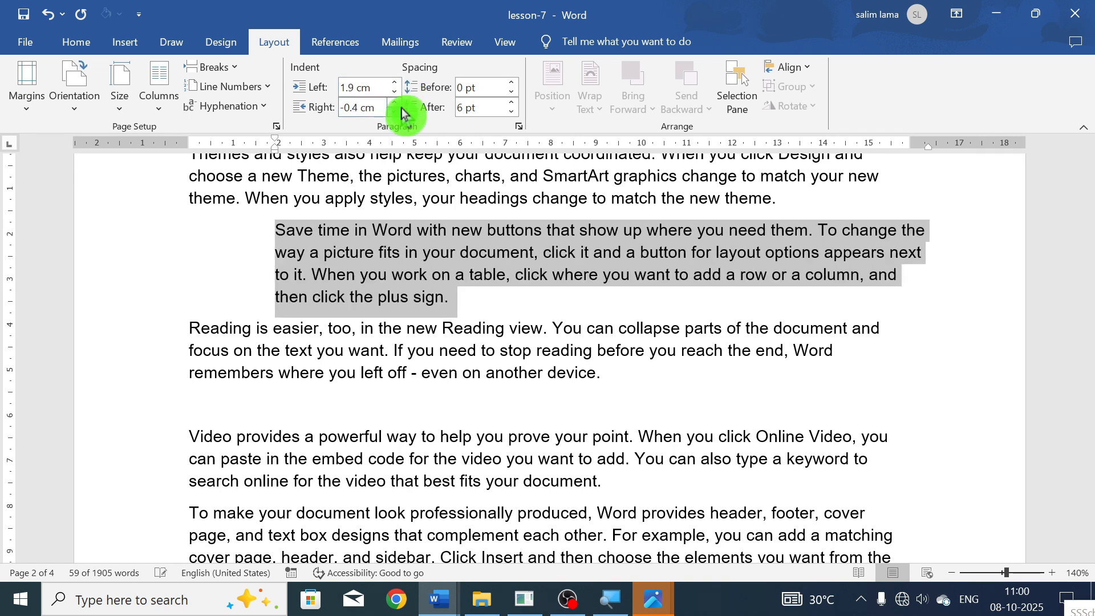
- Set the "Save time in Word" paragraph's spacing to 24 pt before and 18 pt after
left_click(512, 83)
left_click(512, 82)
left_click(512, 82)
left_click(512, 82)
left_click(511, 83)
left_click(511, 82)
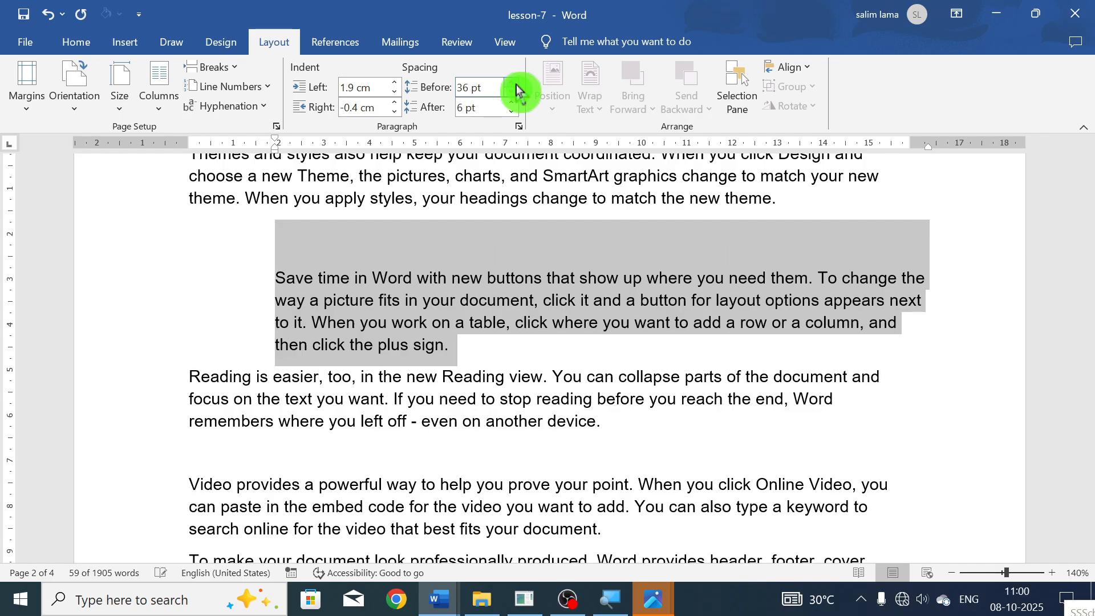
left_click(511, 92)
left_click(511, 91)
left_click(511, 103)
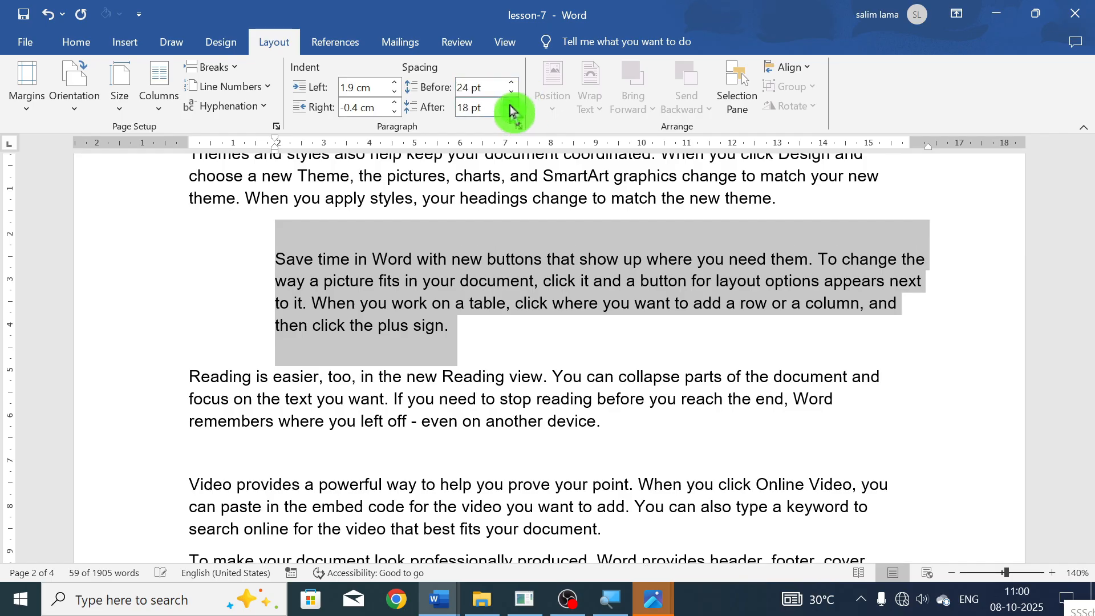
- Try a larger spacing after the "Save time in Word" paragraph, return it to 18 pt and deselect the text
left_click(511, 103)
left_click(511, 103)
left_click(512, 103)
left_click(511, 104)
left_click(511, 104)
left_click(511, 111)
left_click(510, 112)
left_click(511, 111)
left_click(511, 112)
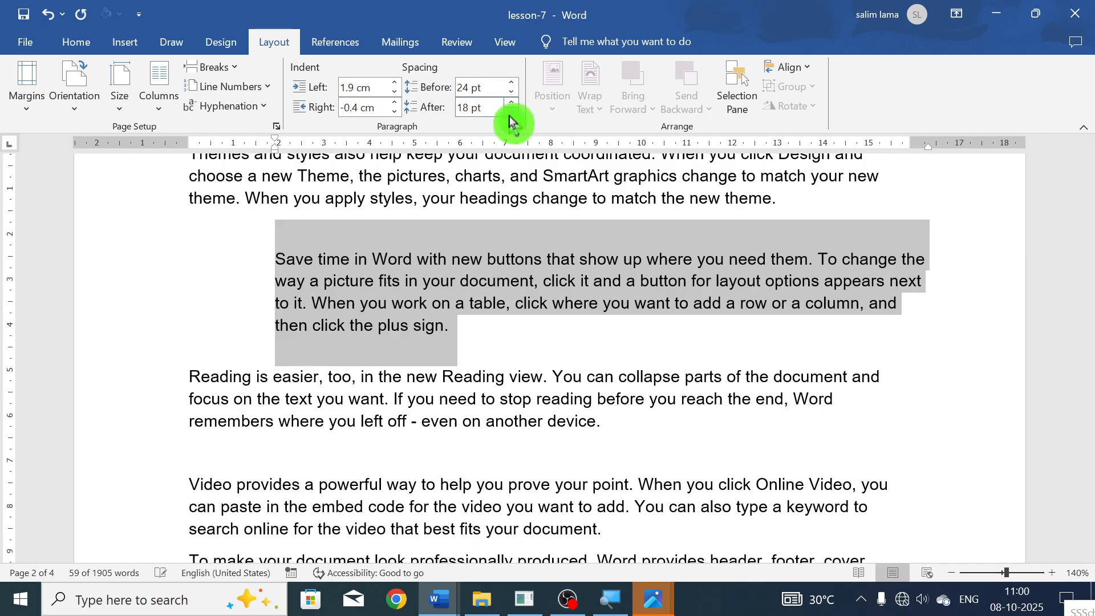
left_click(559, 330)
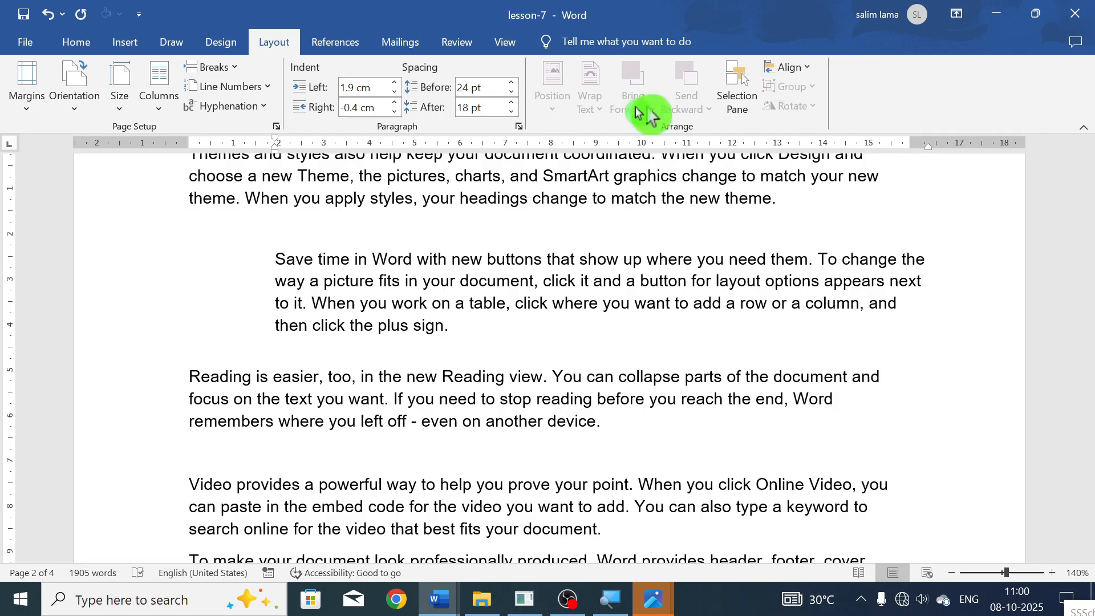
- Draw a rounded rectangle about 3 cm high and 2.35 cm wide over the "Save time in Word" paragraph
left_click(162, 41)
left_click(130, 42)
left_click(228, 67)
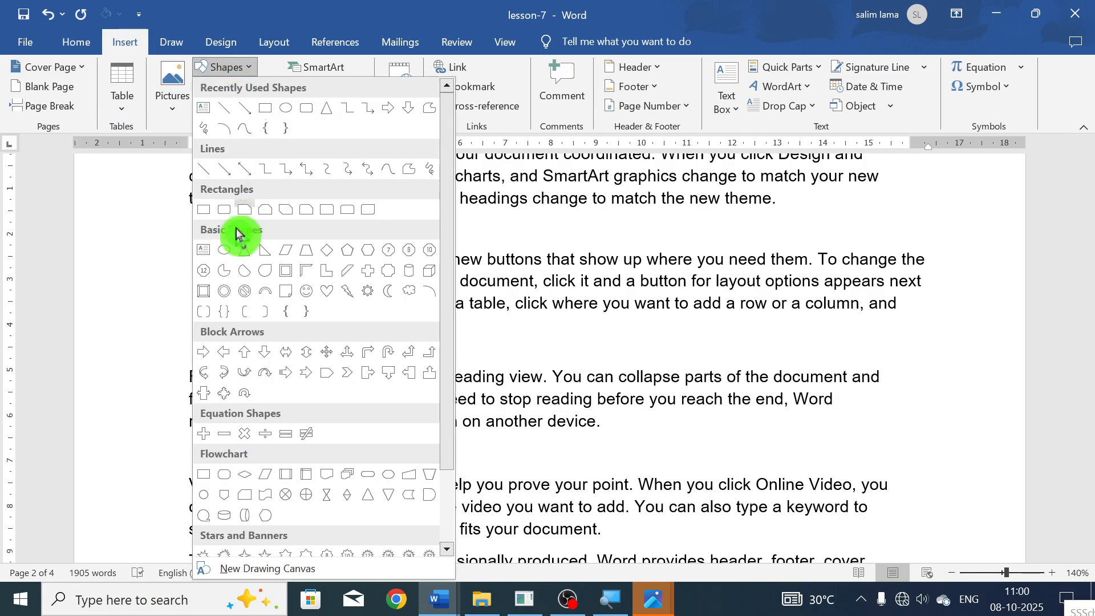
left_click(223, 212)
left_click_drag(368, 251, 476, 387)
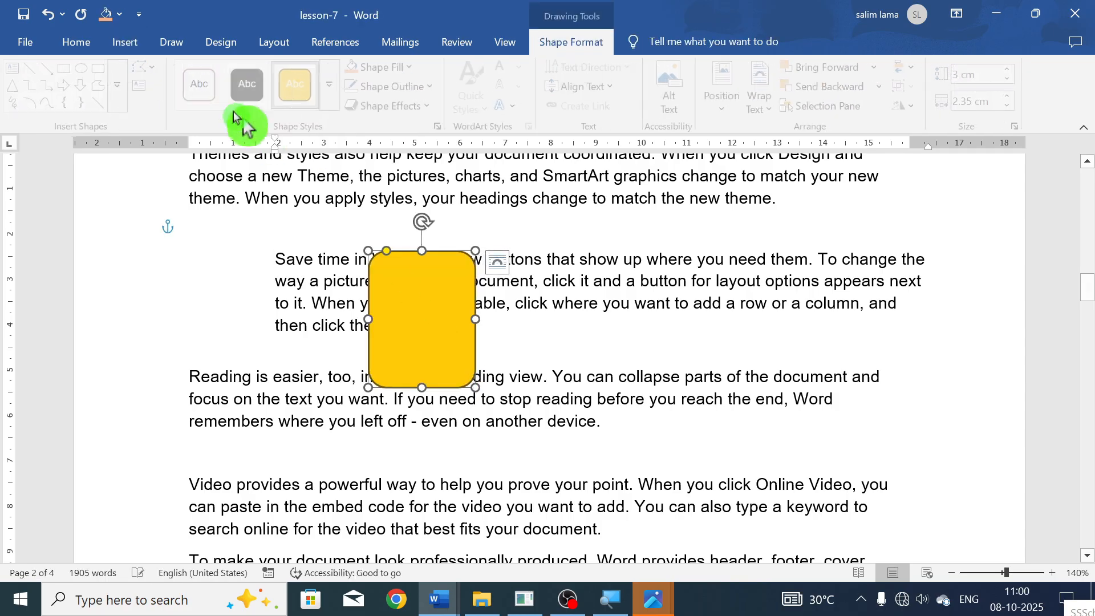
- Show the Arrange options available for the selected rounded rectangle and delete the shape
left_click(220, 42)
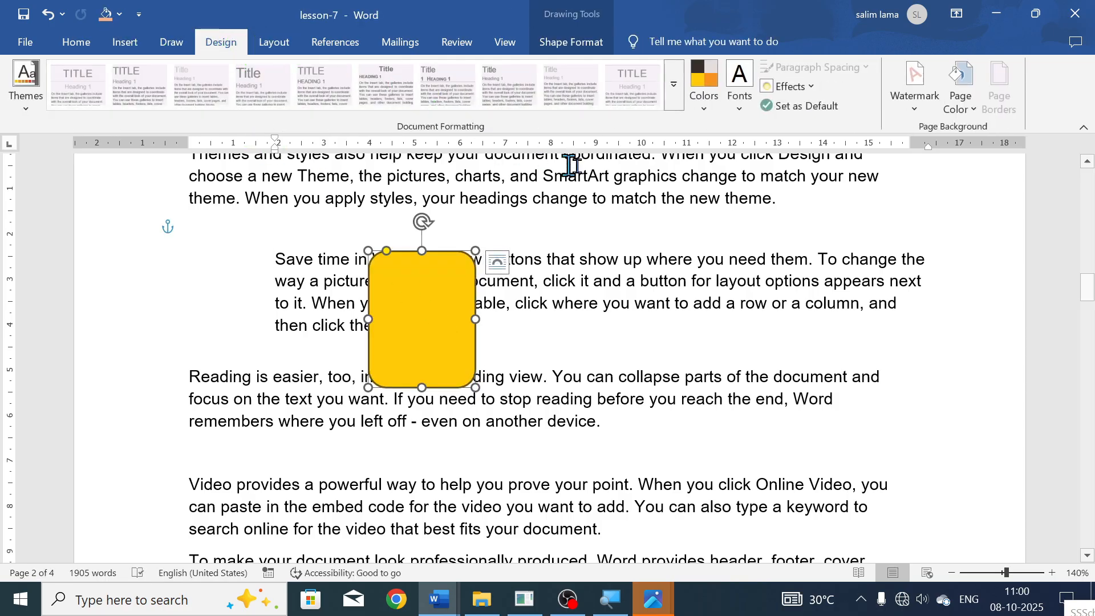
left_click(288, 52)
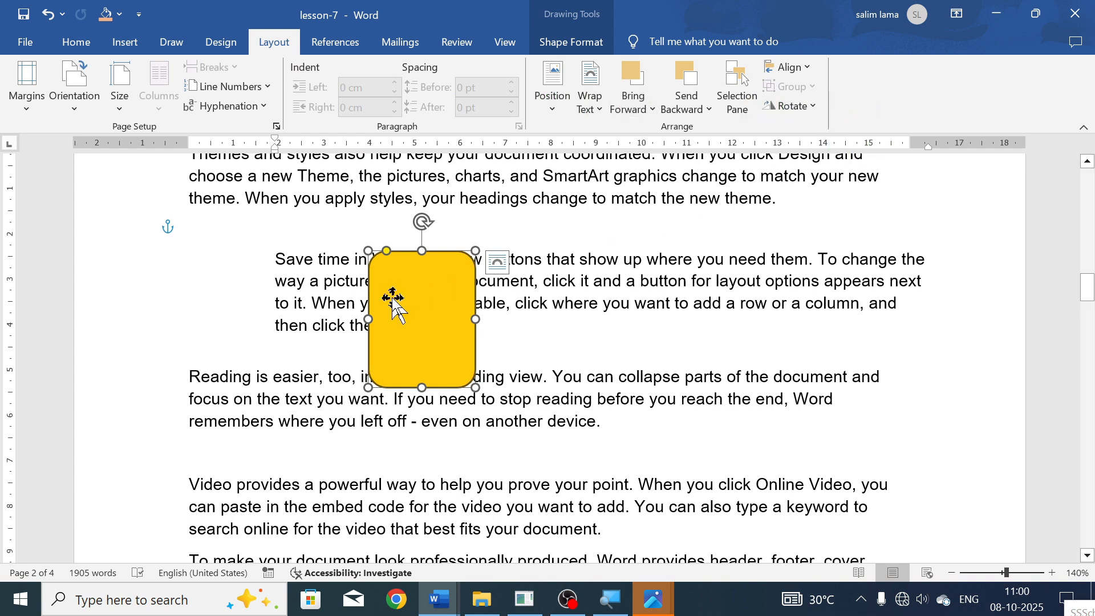
key("Delete")
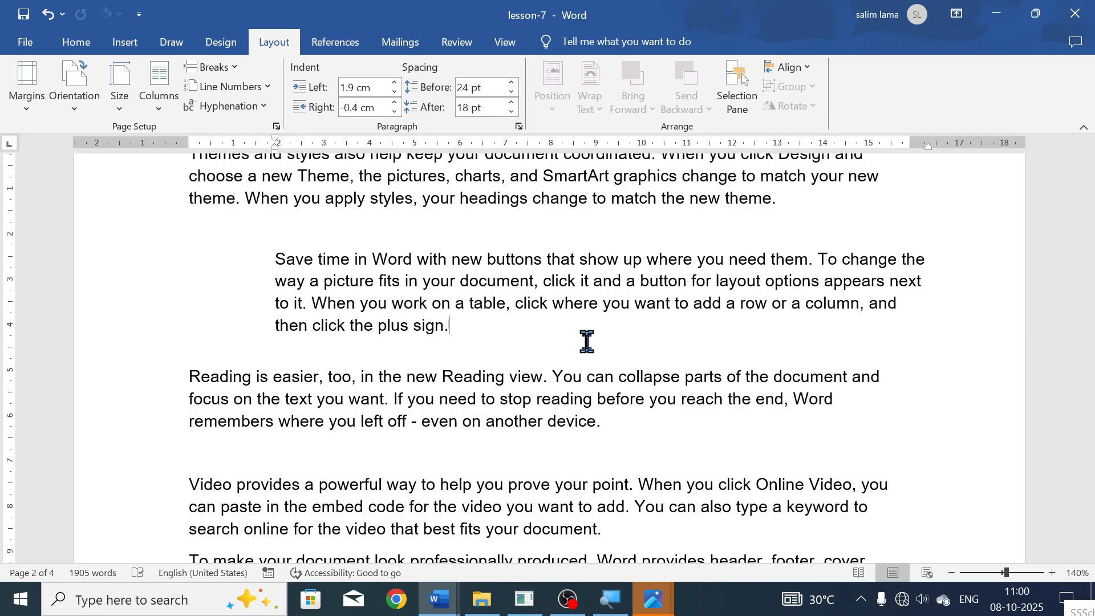
- Open the print settings and preview of the document
key("ctrl+p")
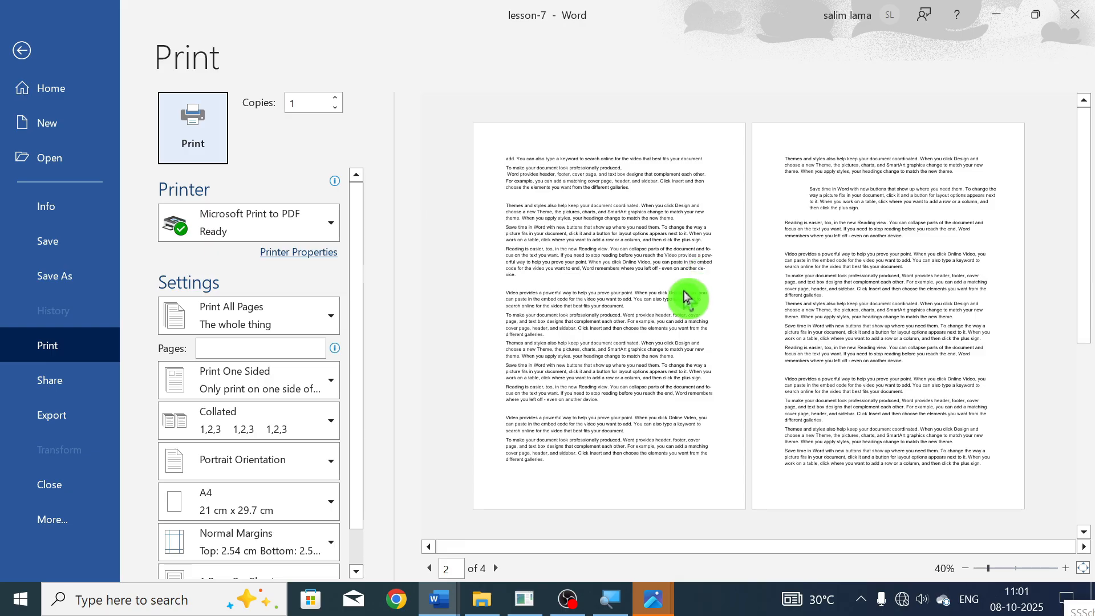
left_click(84, 53)
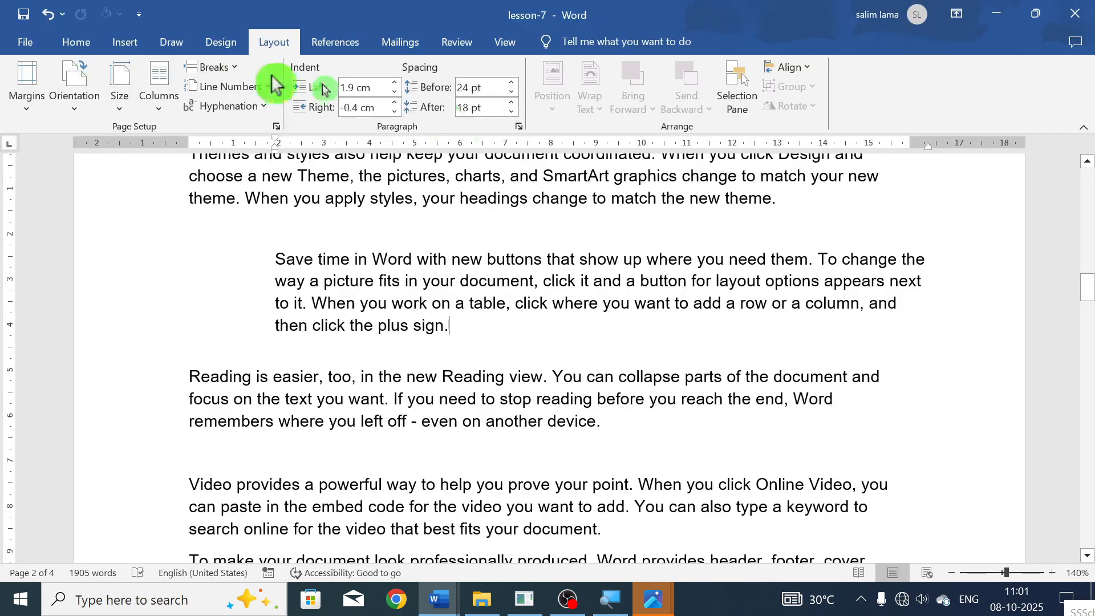
key("ctrl+p")
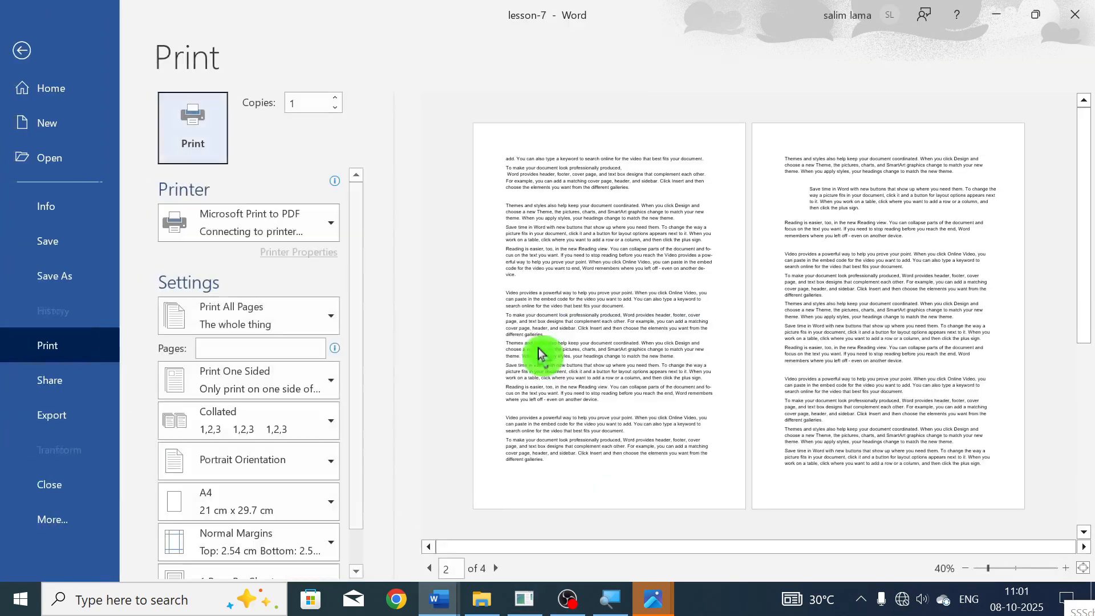
left_click(78, 55)
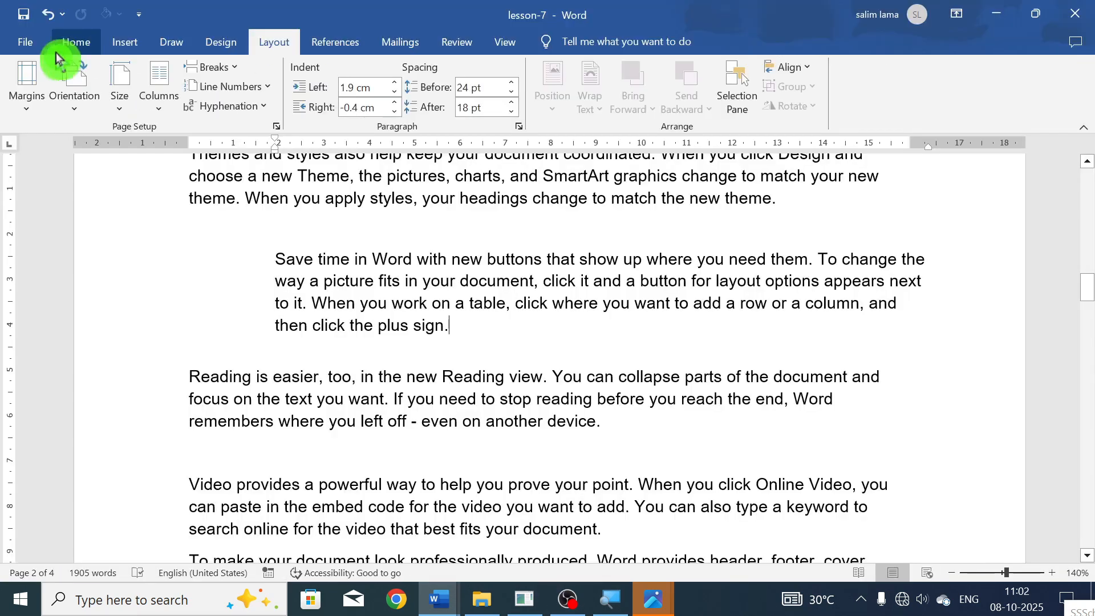
left_click(27, 46)
left_click(99, 354)
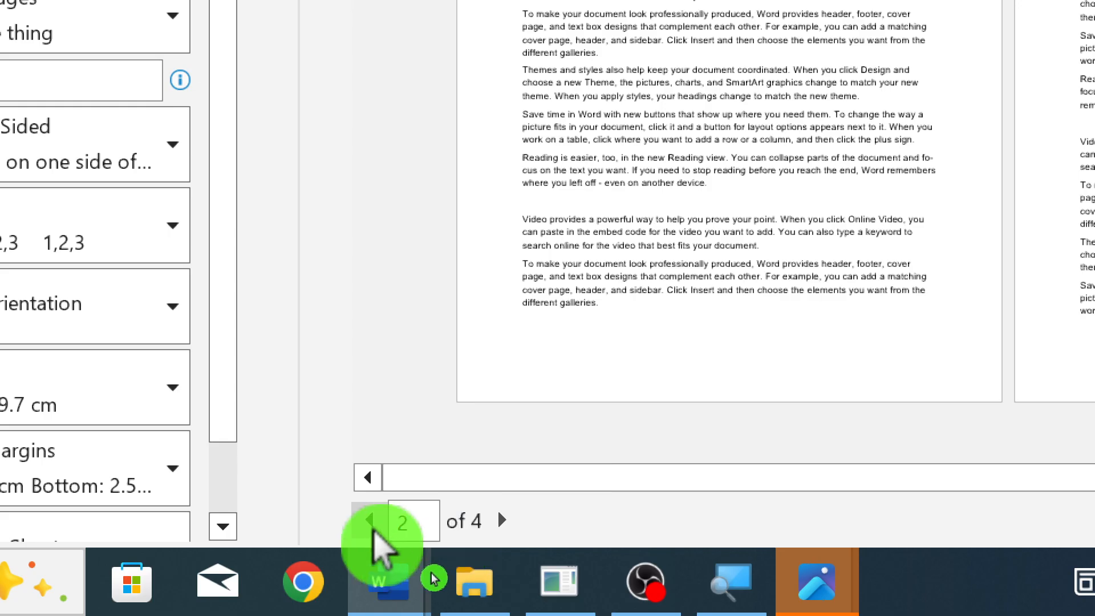
- Page through the print preview to page 4 and back to page 1, and examine the list of available printers
left_click(369, 520)
left_click(517, 521)
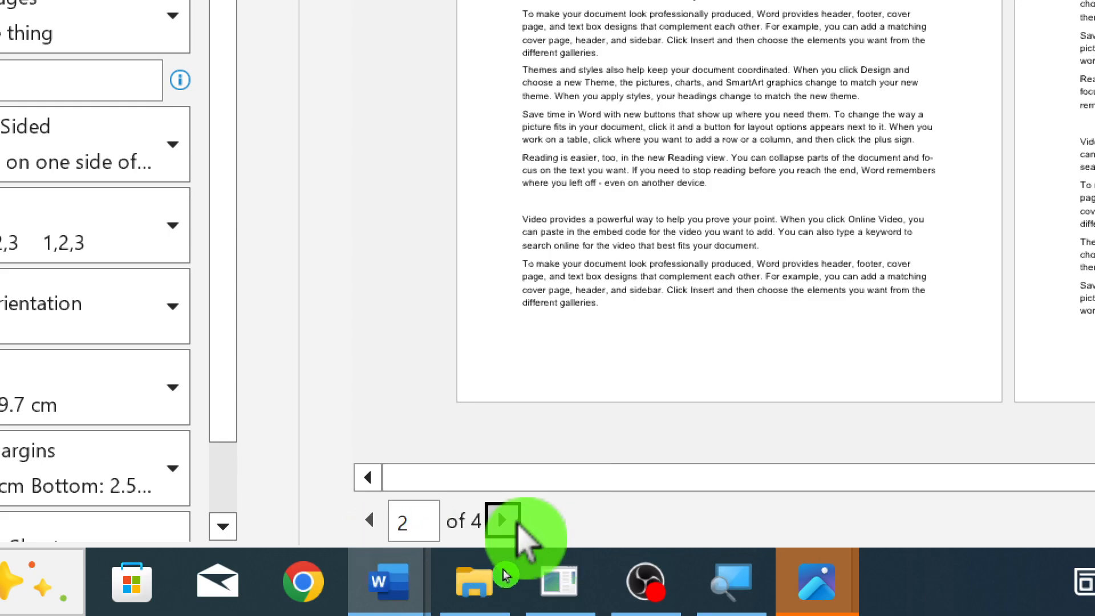
left_click(516, 521)
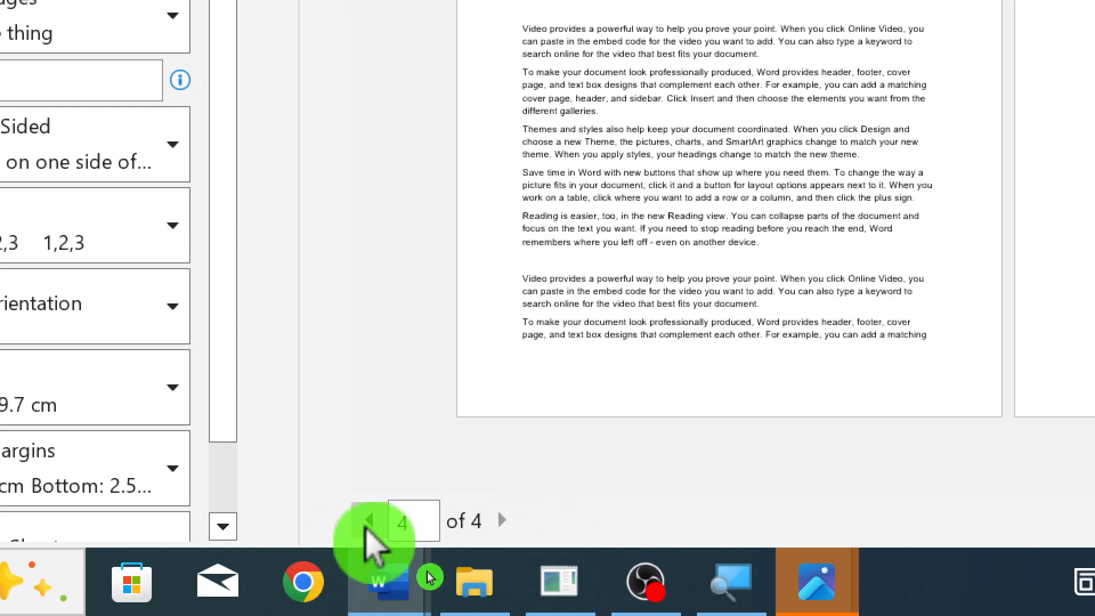
left_click(371, 524)
left_click(372, 525)
left_click(371, 524)
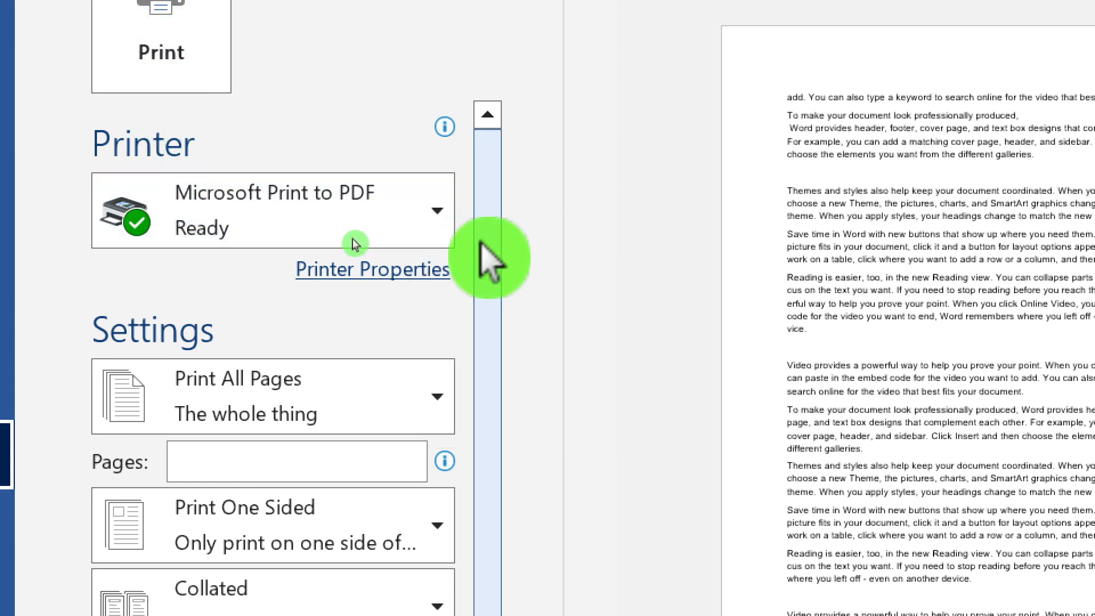
left_click(319, 239)
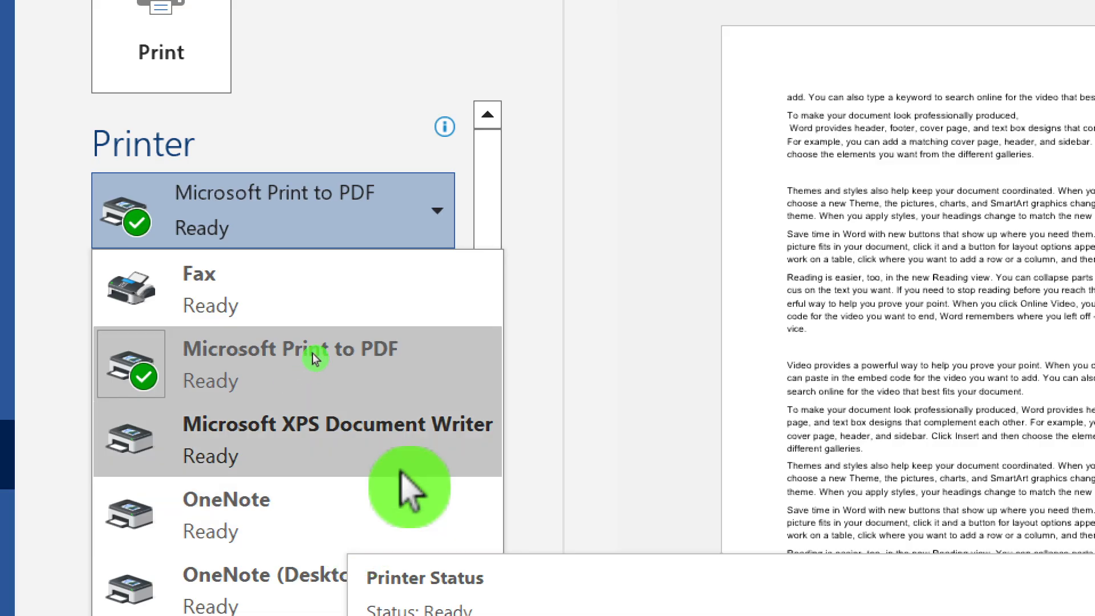
left_click(672, 165)
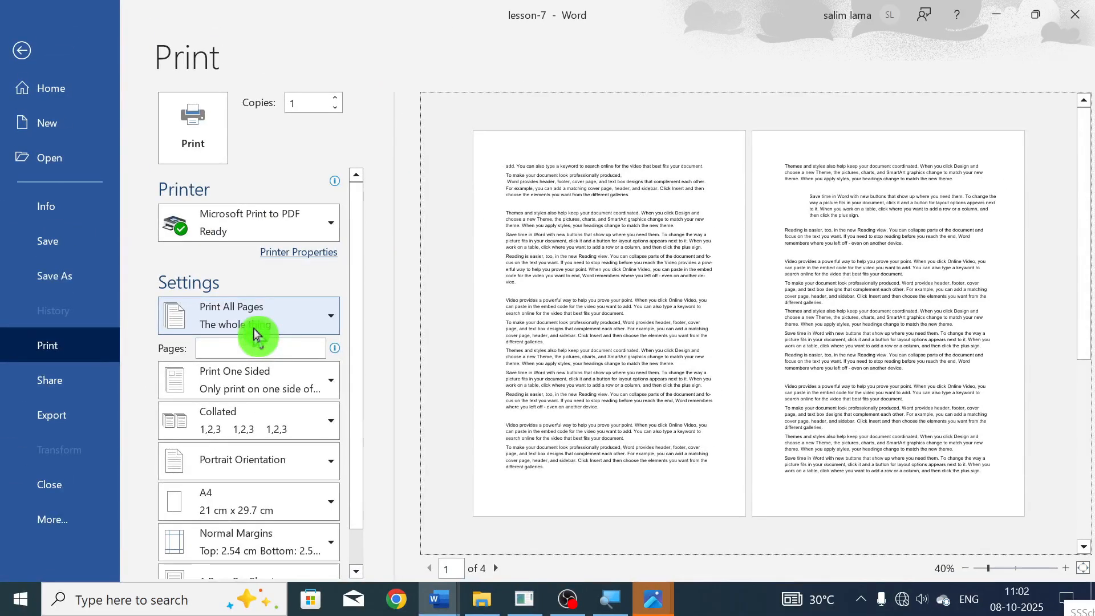
- Set the print range to Print Current Page, preview page 2 and return to the document
left_click(256, 335)
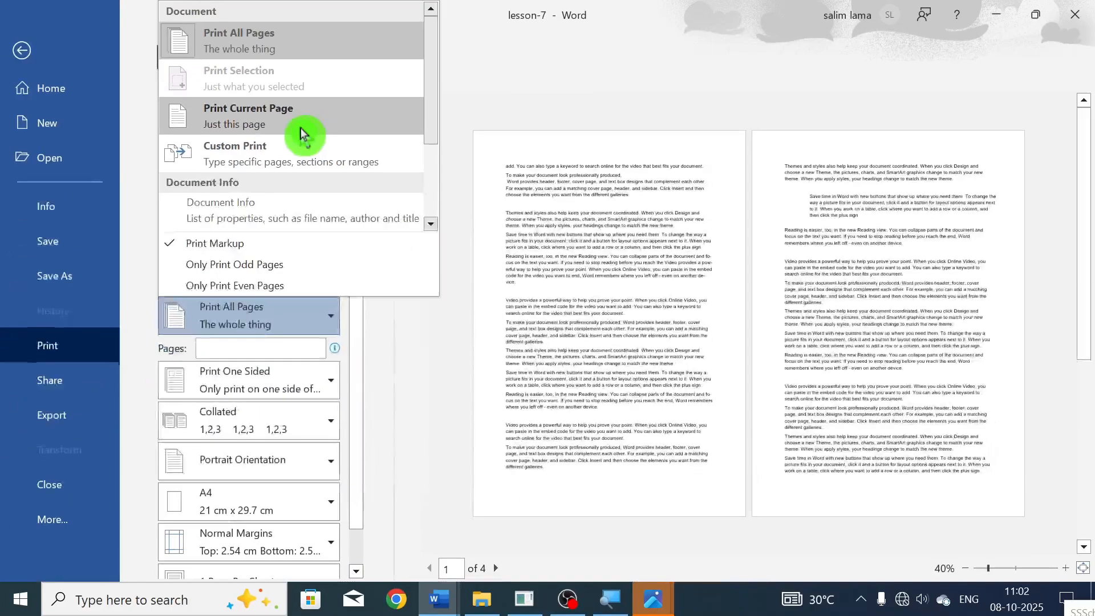
left_click(277, 120)
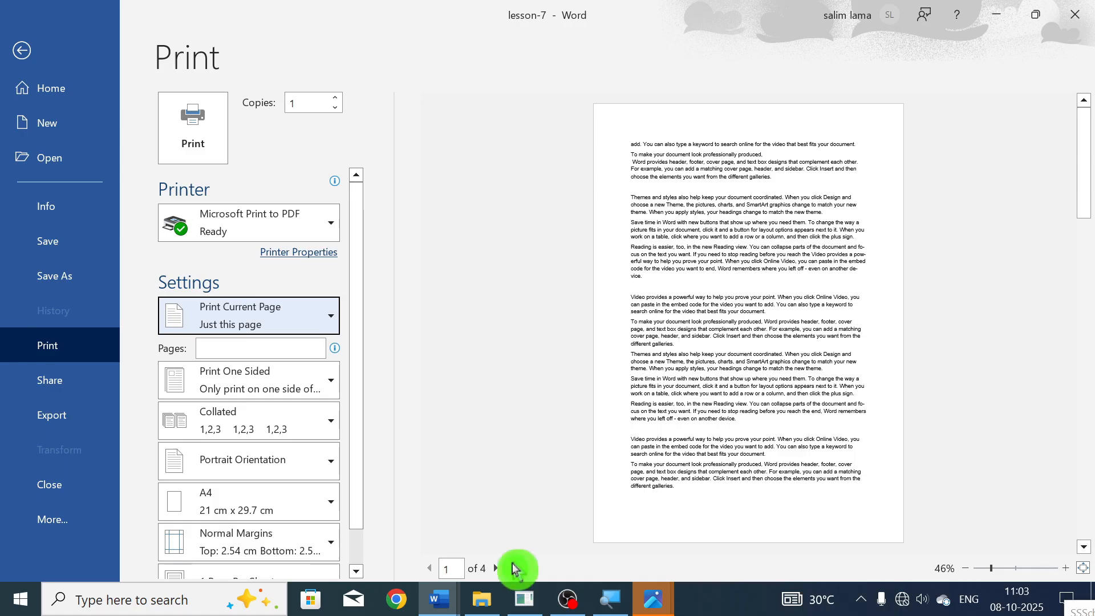
left_click(495, 569)
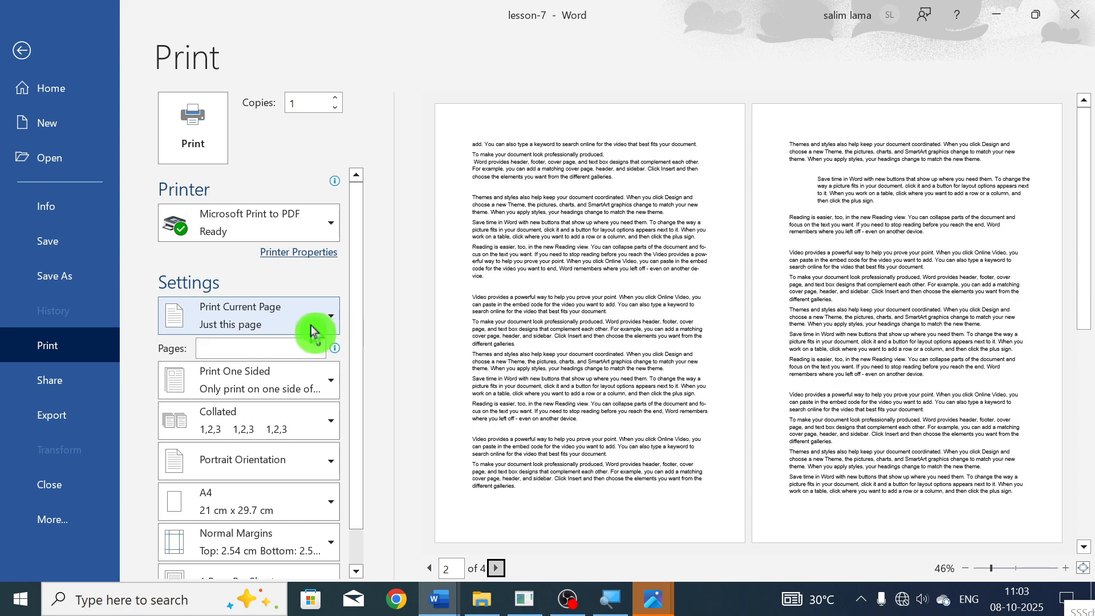
left_click(332, 328)
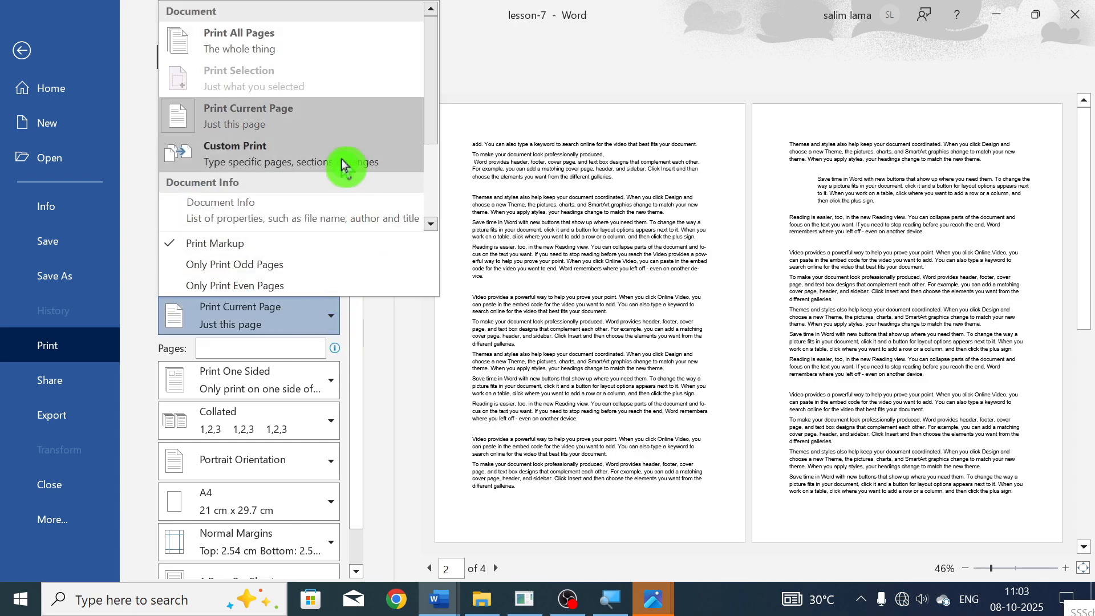
left_click(22, 51)
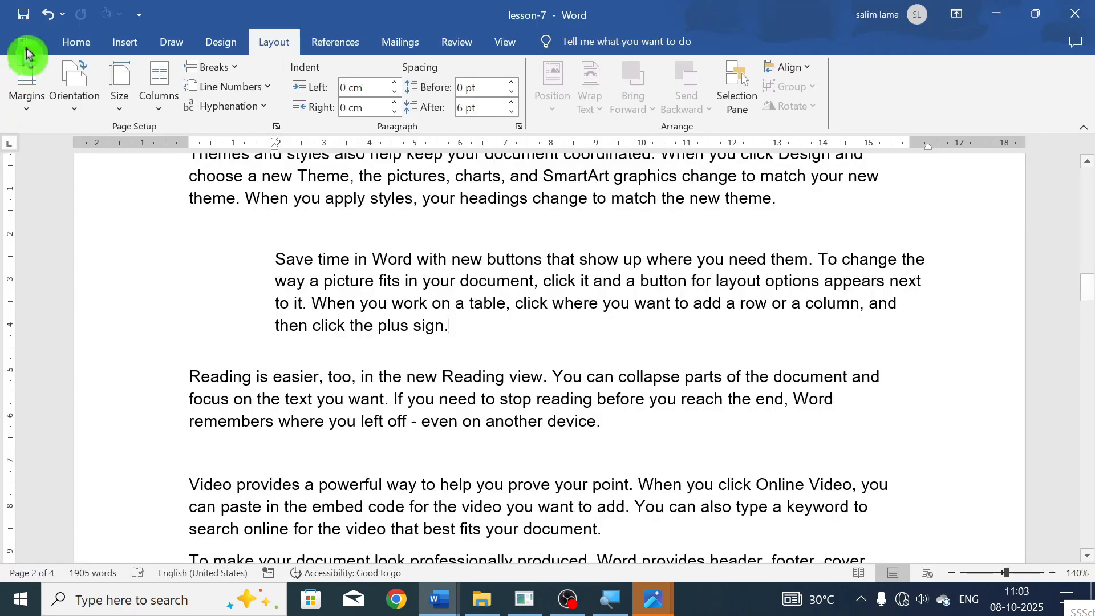
- Copy the whole document text and paste it repeatedly until the document is 17 pages long
key("ctrl+a")
key("ctrl+q")
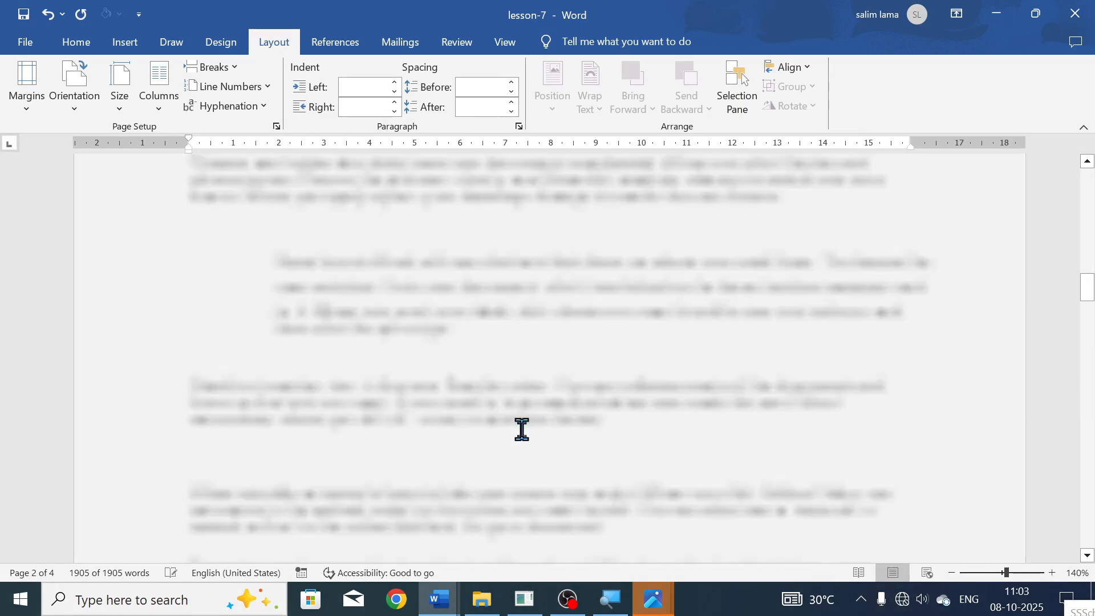
key("ctrl+v")
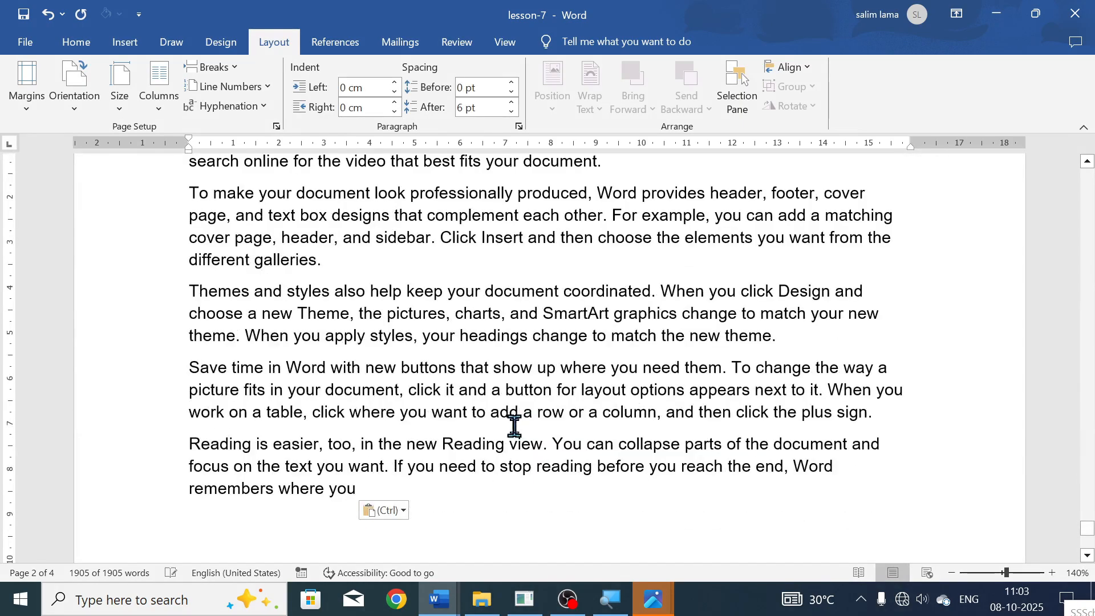
- Set the print range to Custom Print with pages 1,5,9,12 and return to the document
key("ctrl+p")
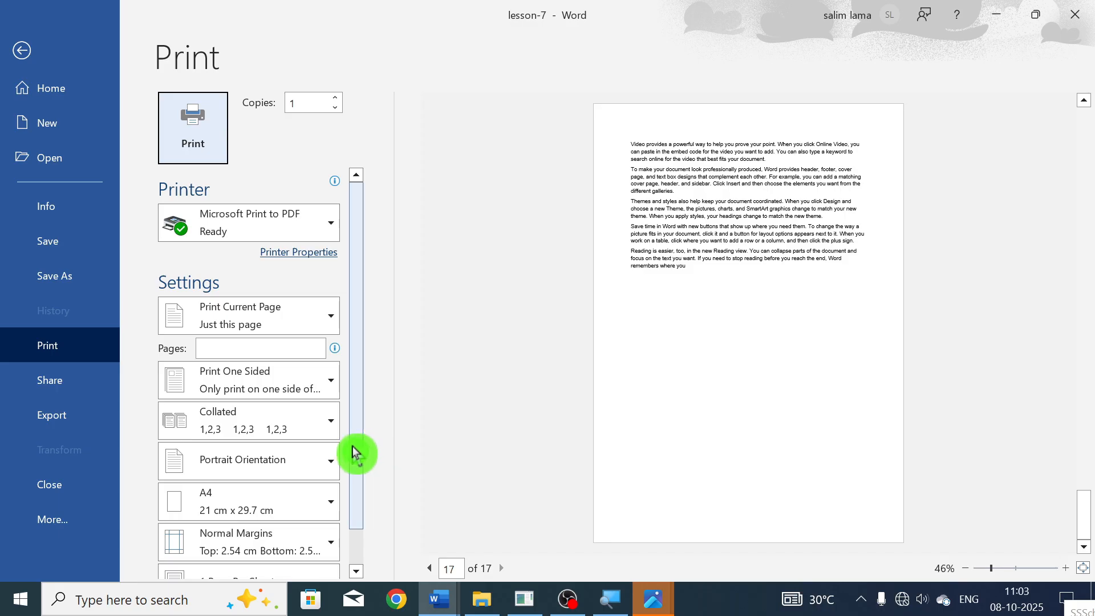
left_click(288, 318)
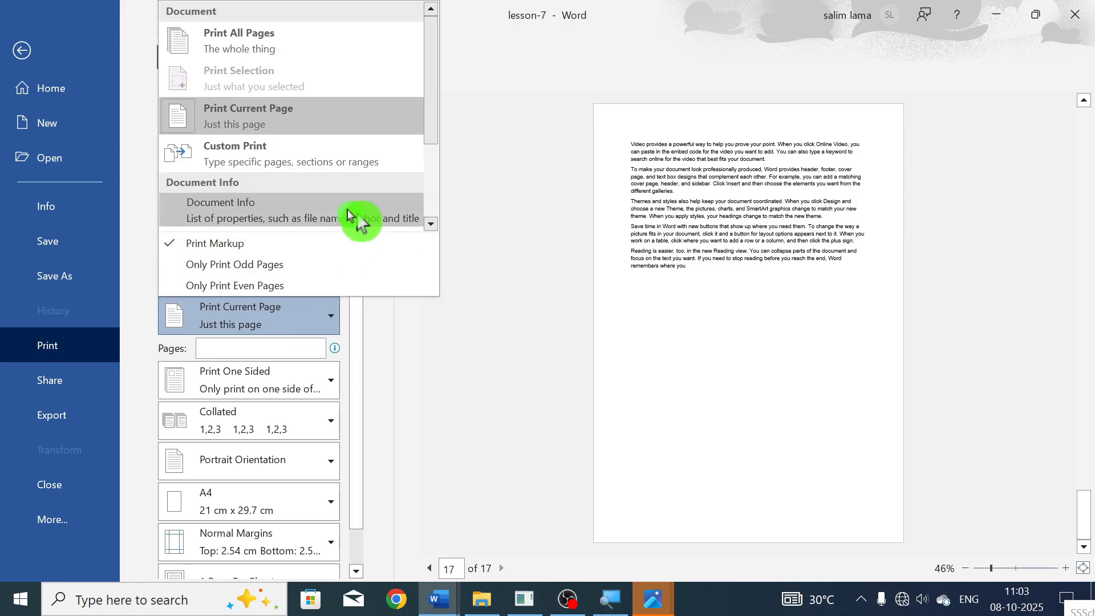
left_click(314, 164)
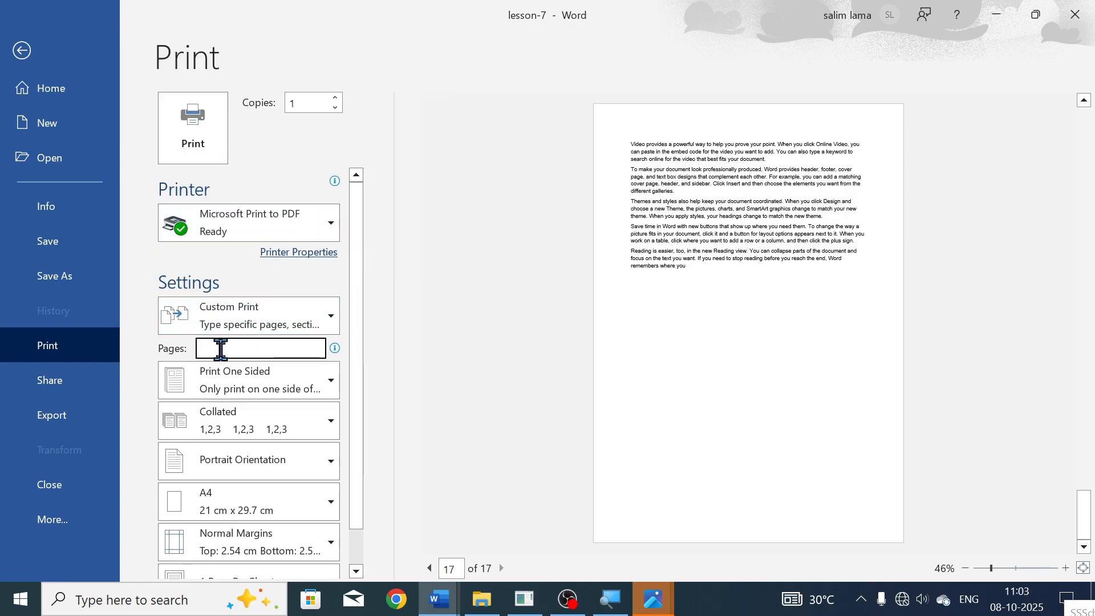
left_click(221, 349)
type("1,5,9,12")
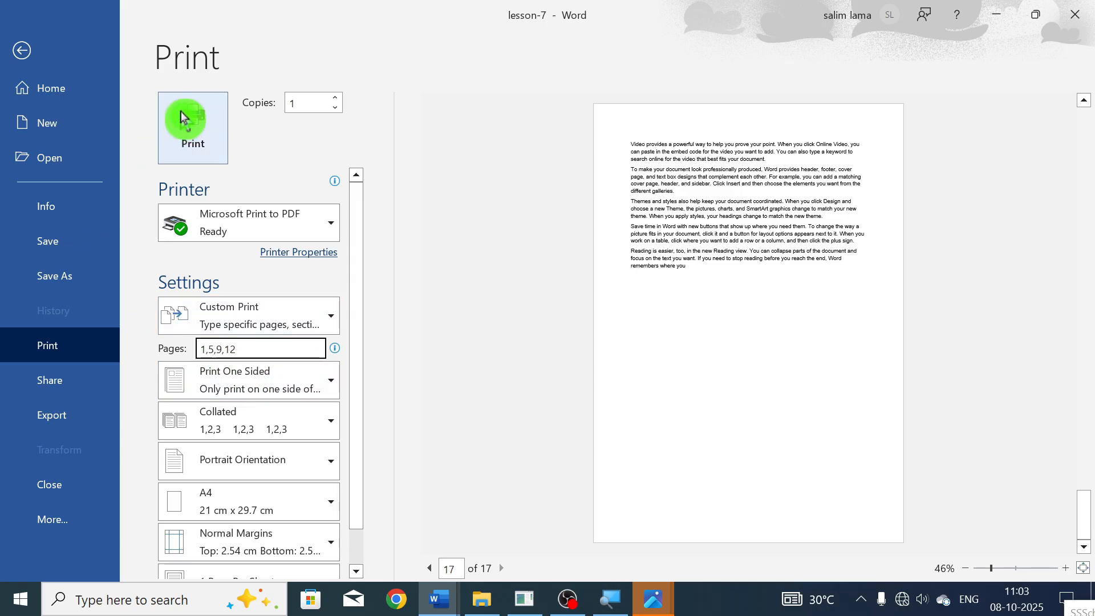
left_click(319, 318)
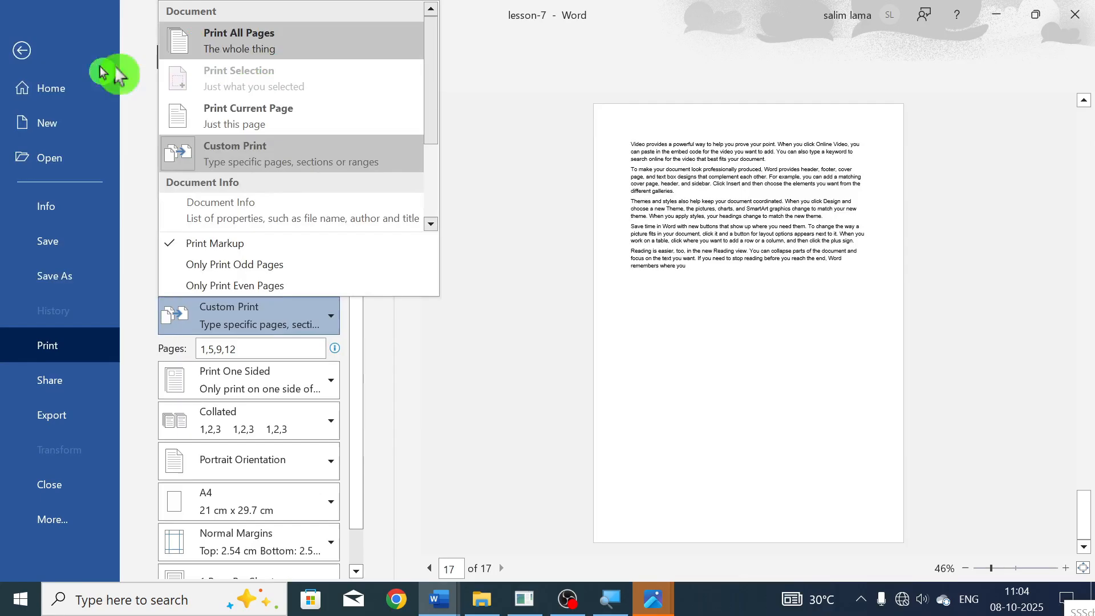
left_click(103, 68)
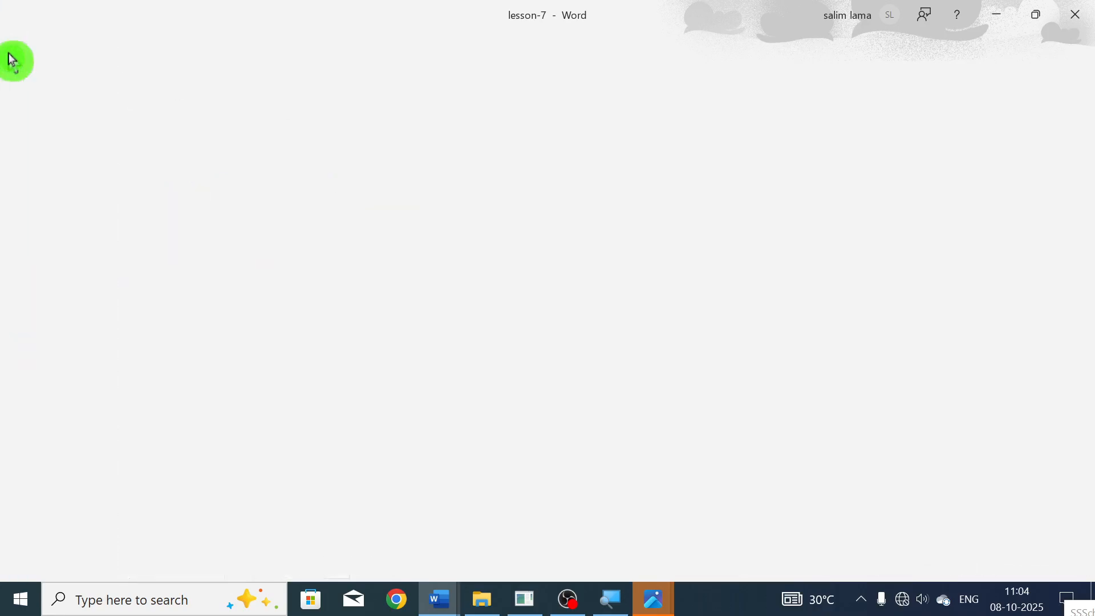
- Select the "Video provides" paragraph on page 17 and set the print range to Print Selection
left_click(588, 267)
scroll(521, 303, "up", 3)
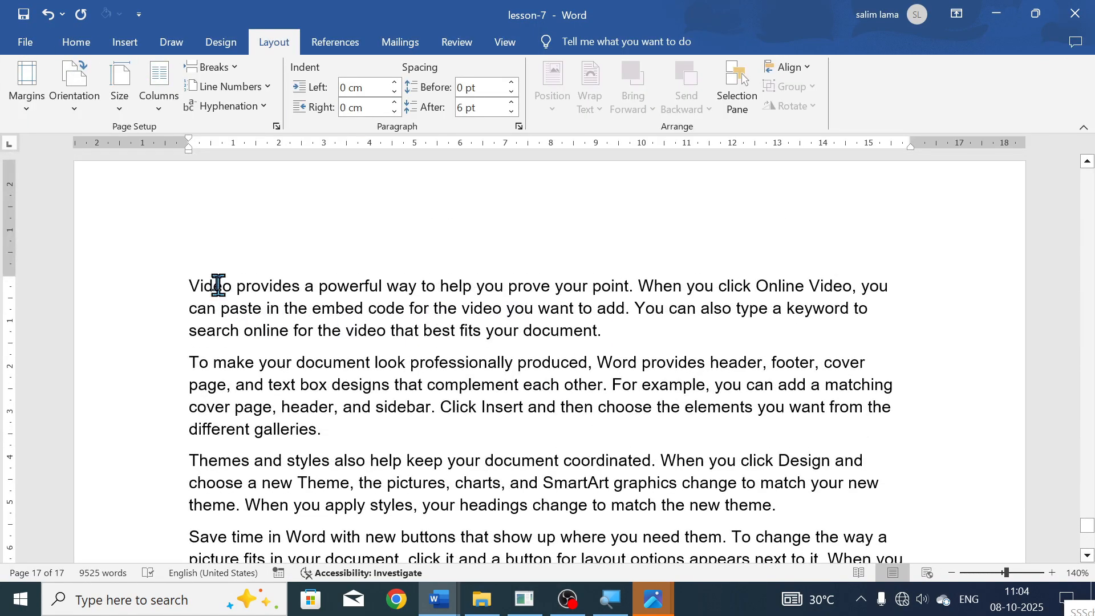
left_click_drag(188, 278, 624, 338)
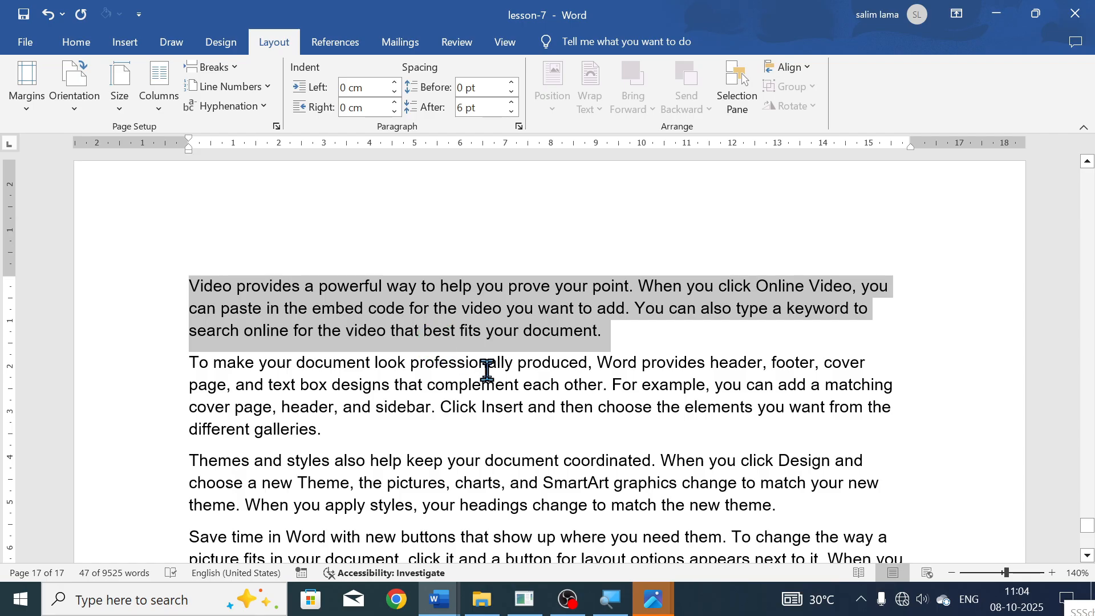
key("ctrl+p")
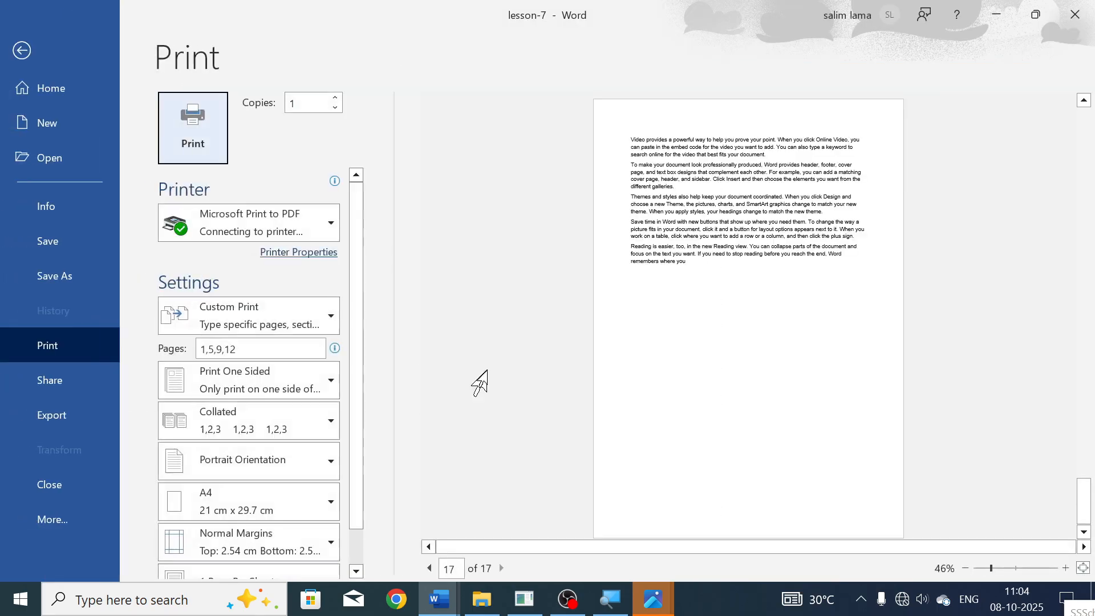
left_click(310, 313)
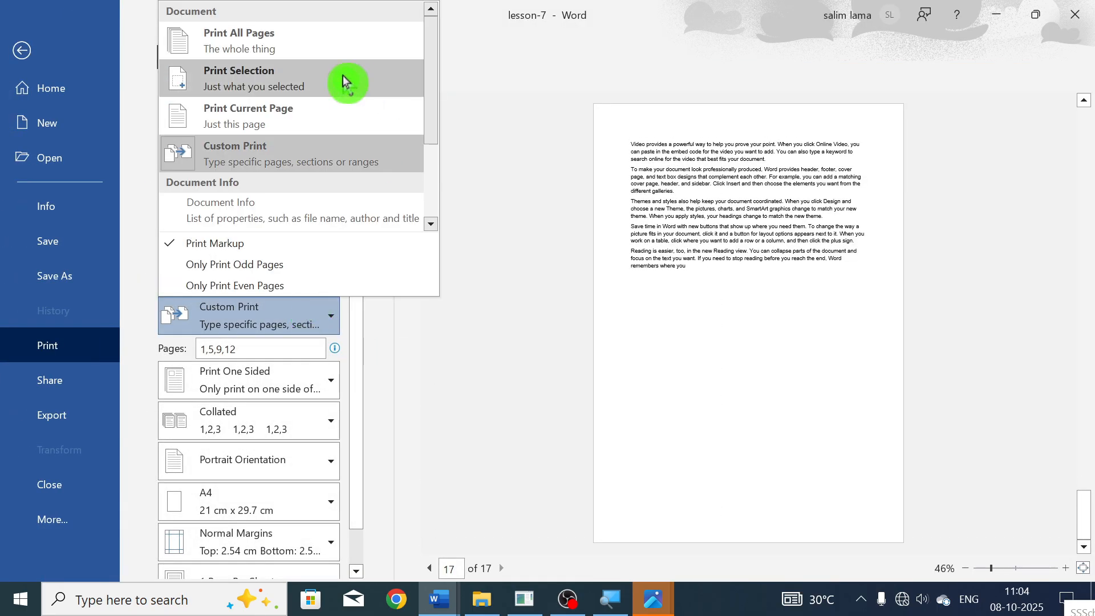
left_click(313, 86)
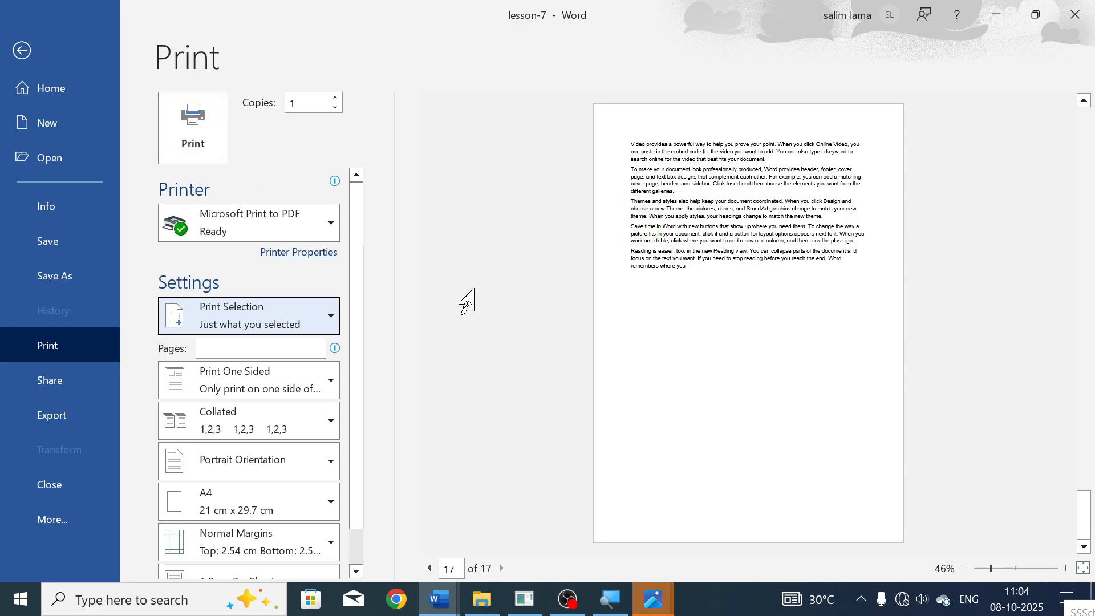
- Set the print range to Print All Pages
left_click(420, 325)
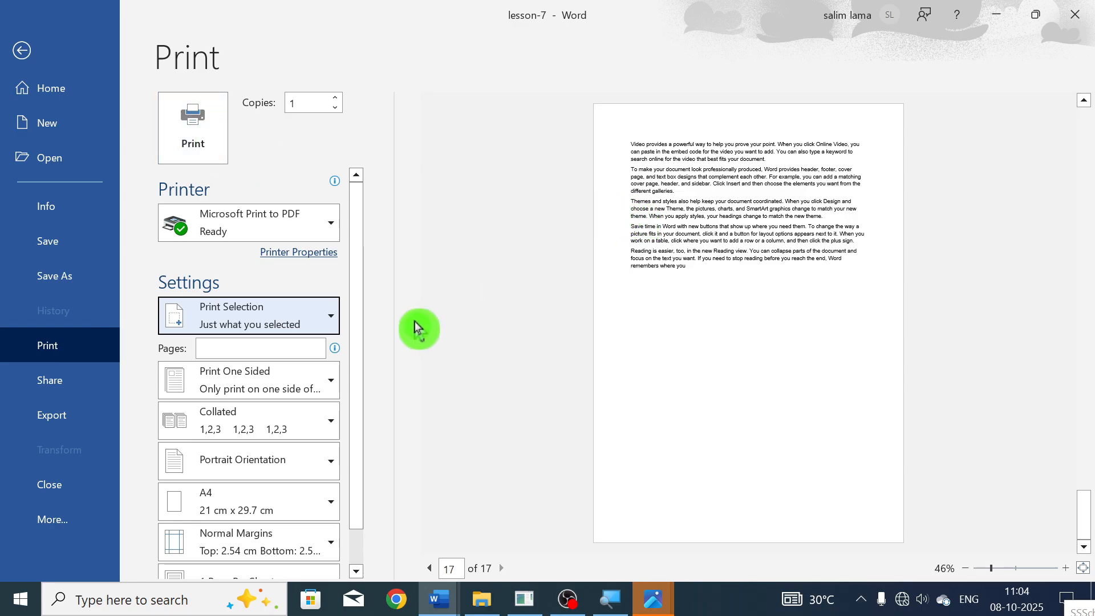
scroll(416, 325, "down", 1)
left_click(285, 349)
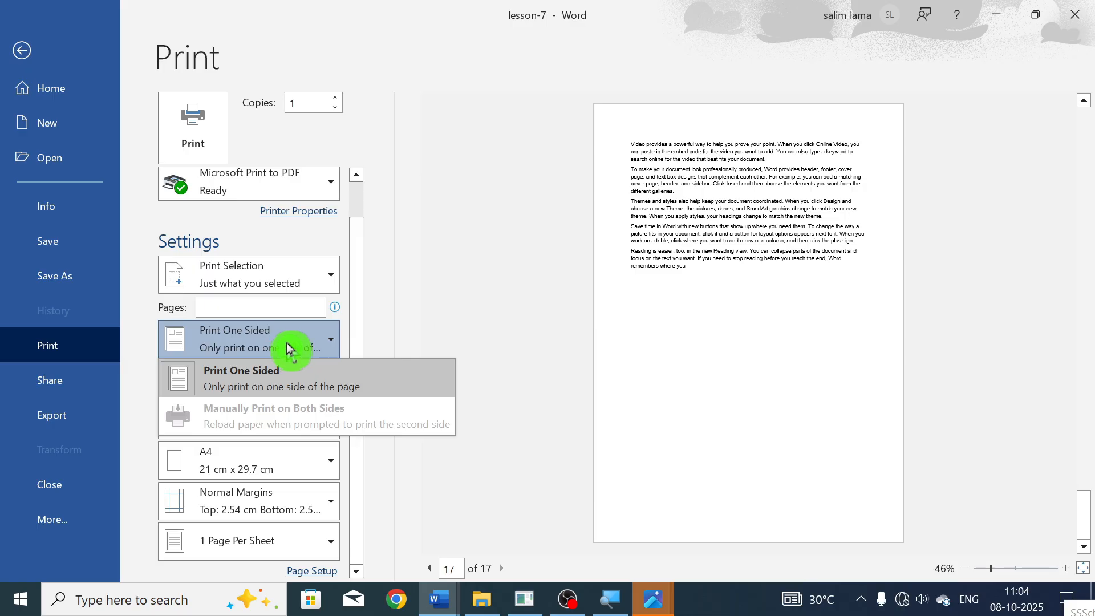
left_click(419, 311)
left_click(285, 279)
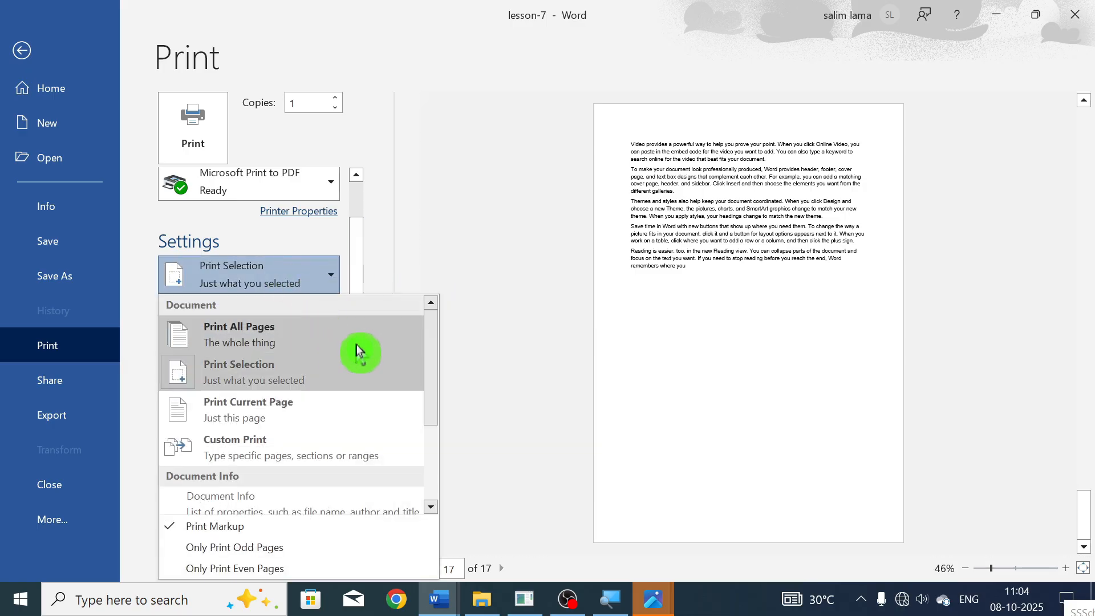
left_click(351, 263)
left_click(289, 274)
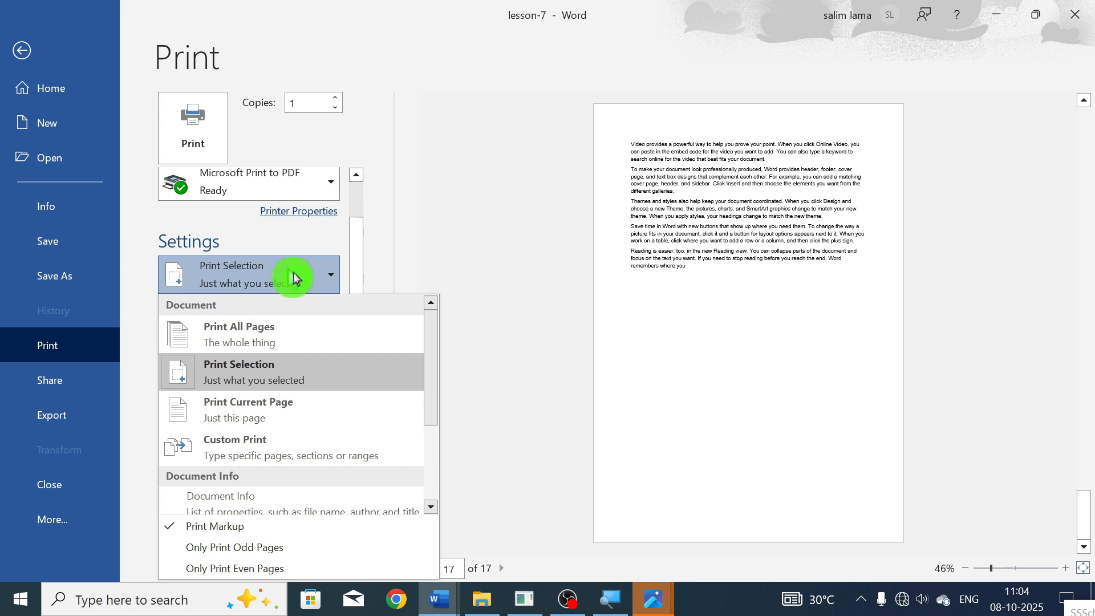
left_click(318, 346)
left_click(304, 288)
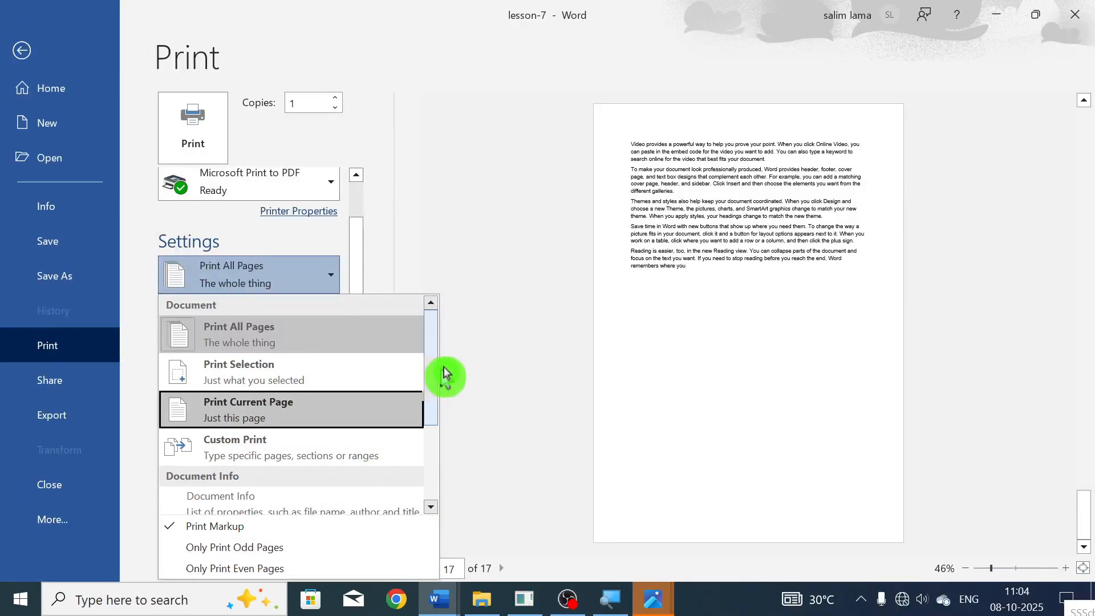
left_click(446, 373)
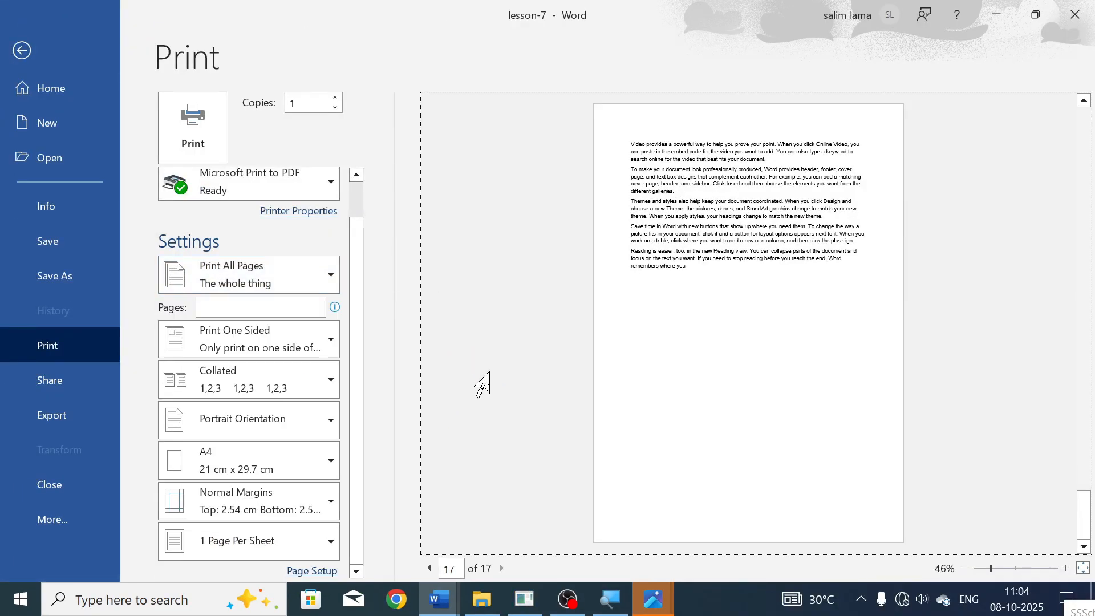
- Switch the sides setting to Manually Print on Both Sides and return it to Print One Sided
left_click(323, 344)
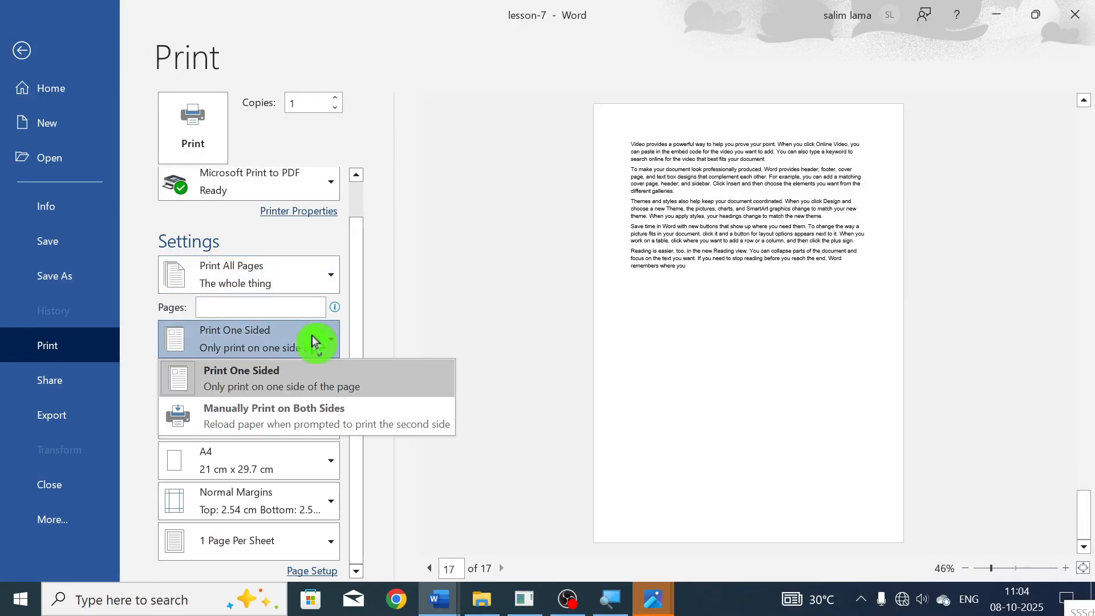
left_click(364, 422)
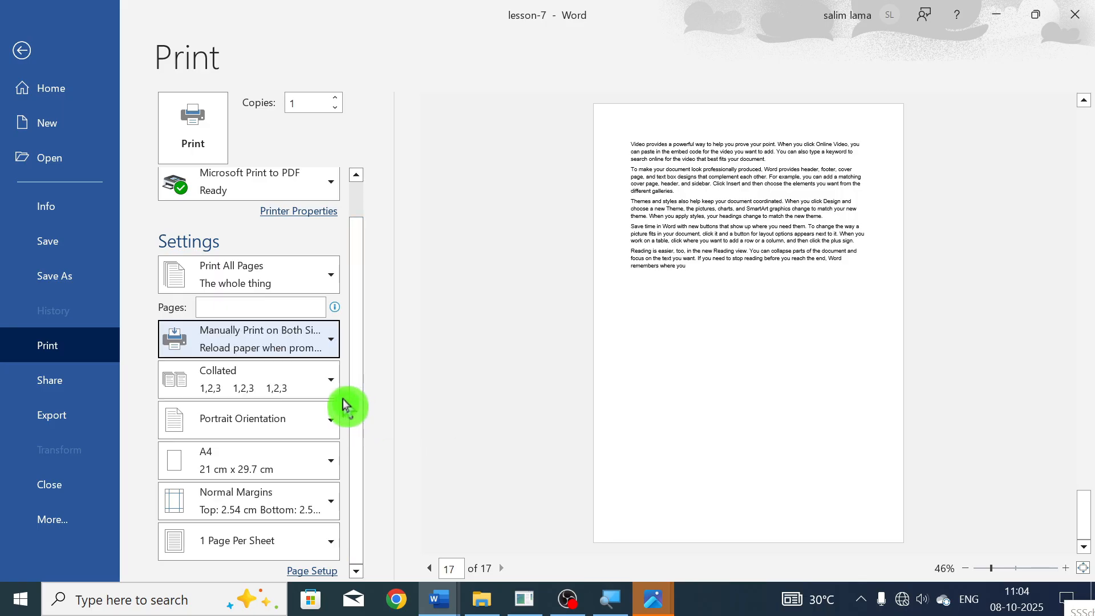
left_click(309, 351)
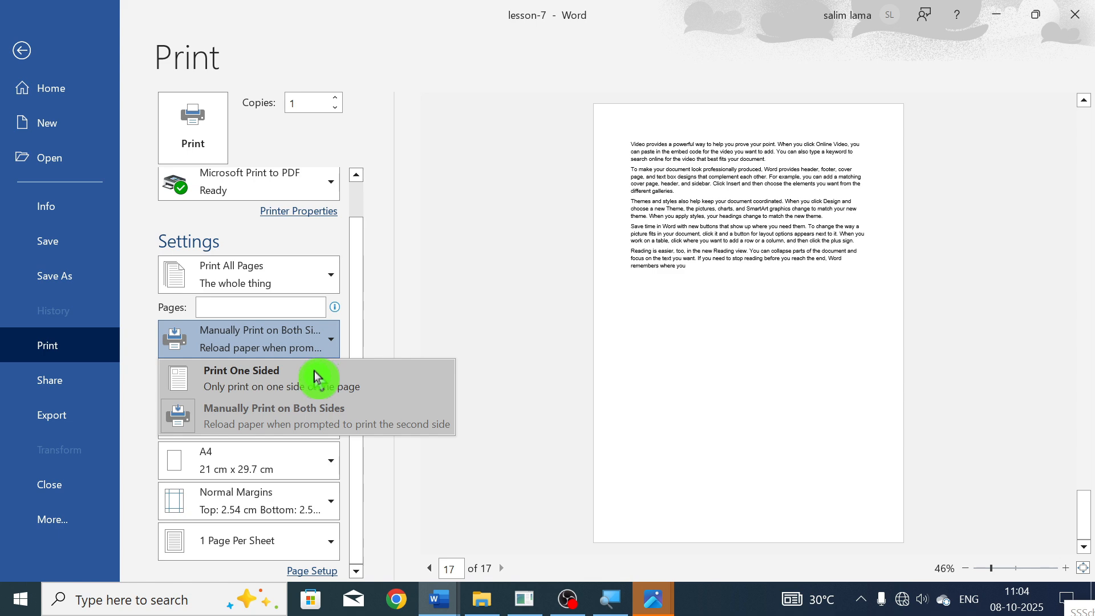
left_click(317, 377)
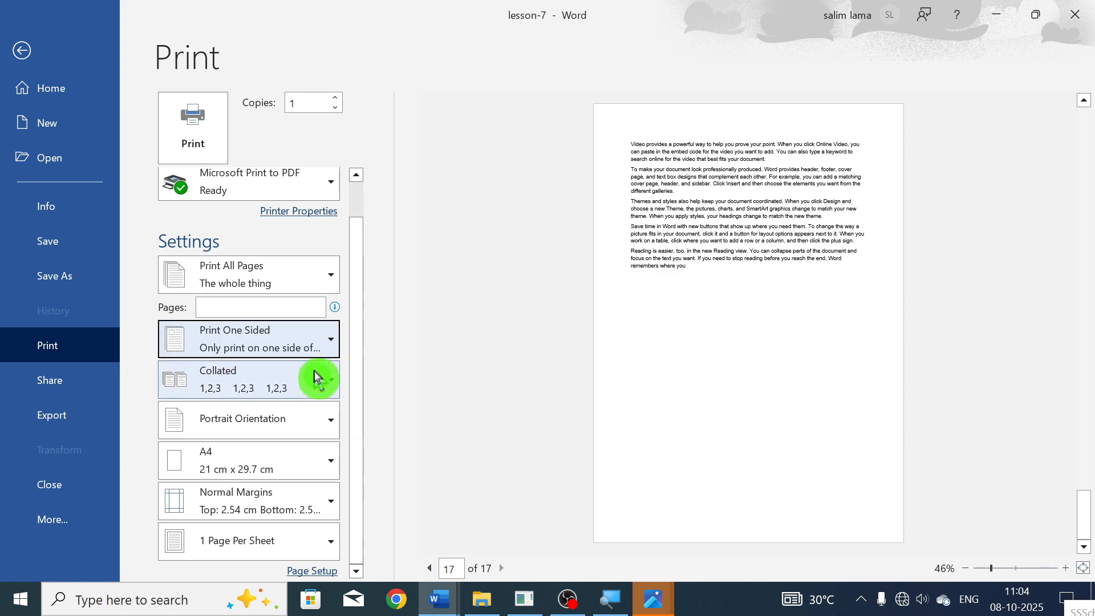
- Change the page orientation to Landscape and return it to Portrait
left_click(285, 436)
left_click(282, 491)
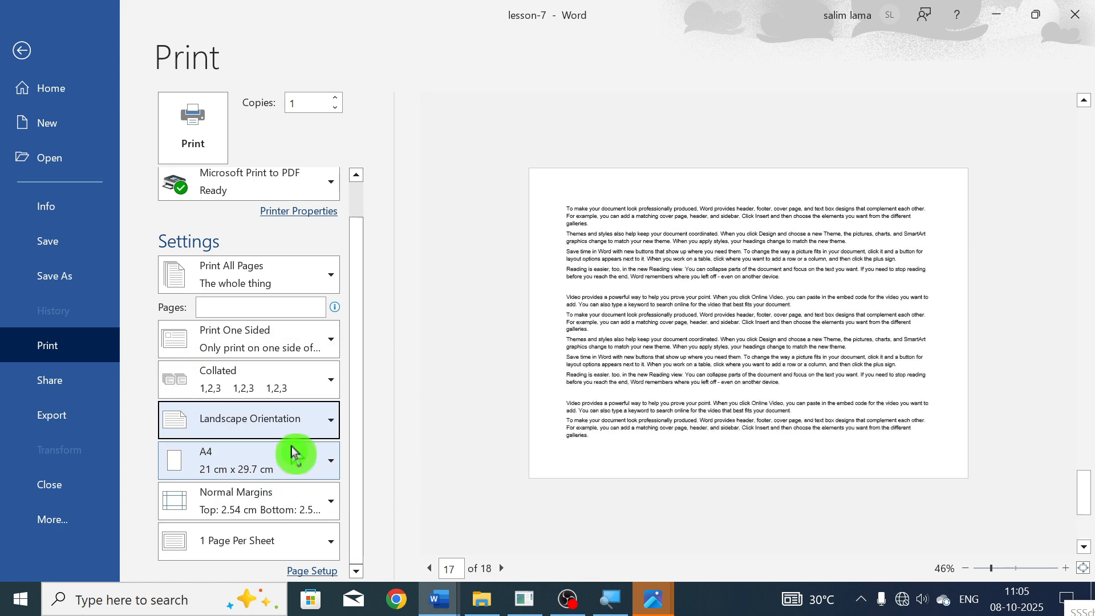
left_click(289, 438)
left_click(293, 456)
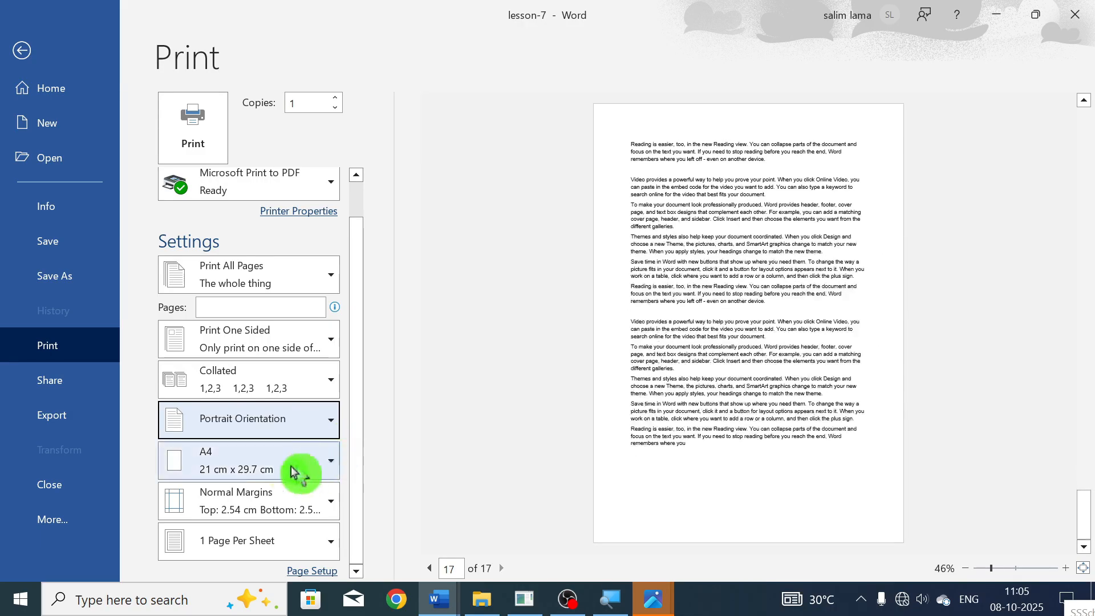
- Examine the available paper size, margin and collation options in the print settings
left_click(292, 472)
left_click(290, 471)
left_click(290, 506)
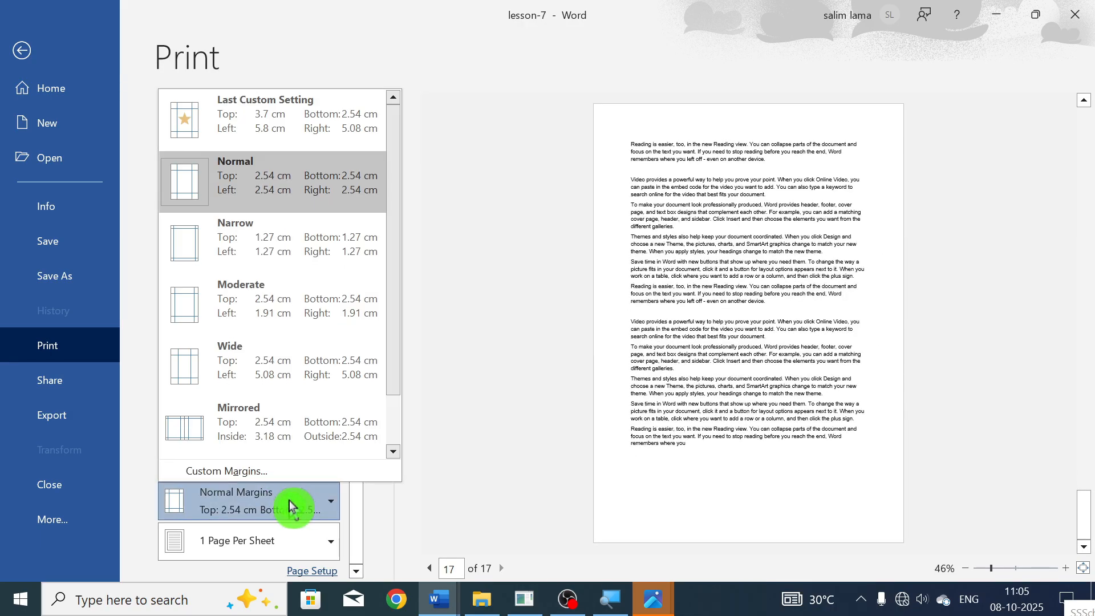
left_click(290, 506)
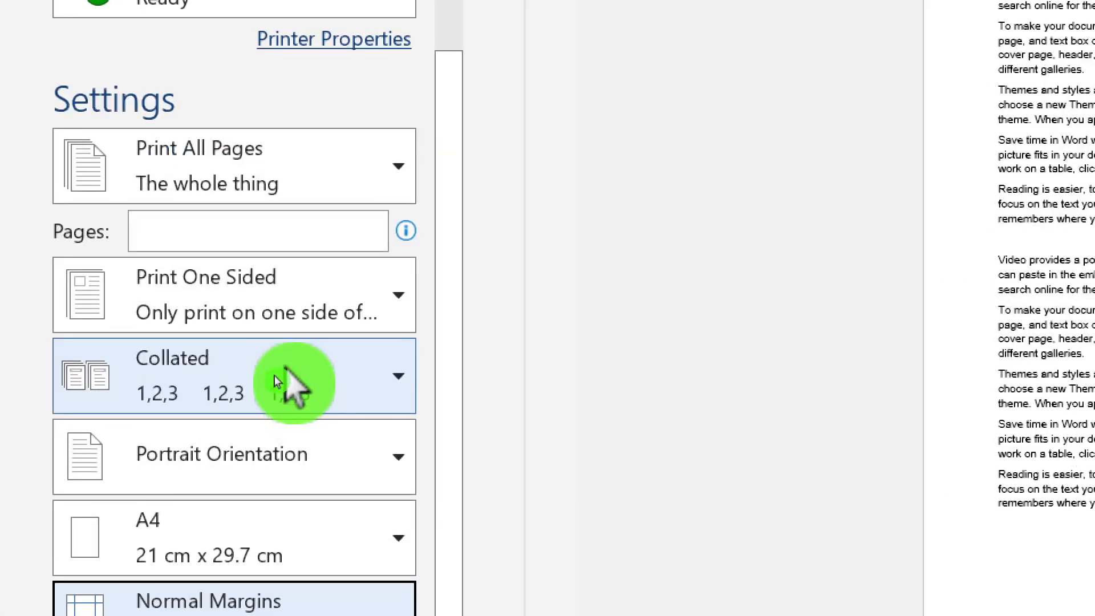
left_click(275, 377)
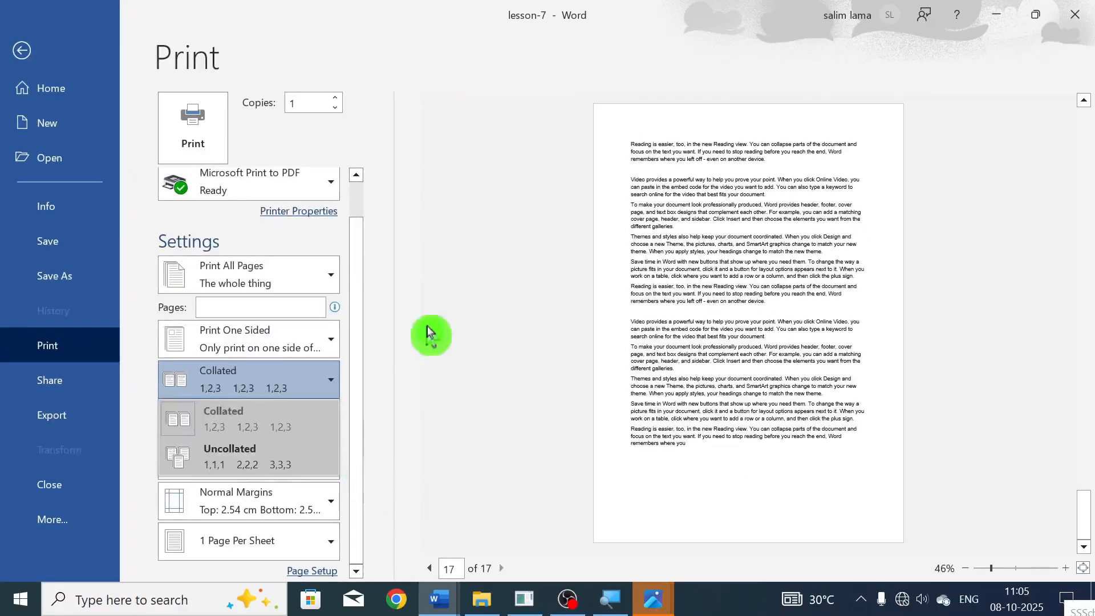
left_click(733, 228)
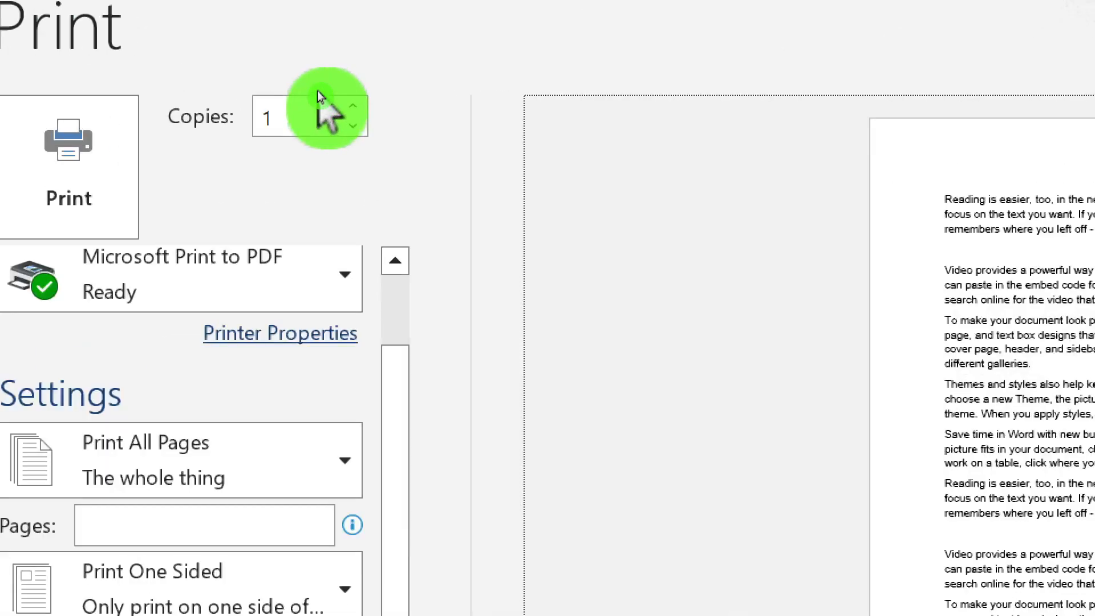
- Set the number of copies to 3 and preview the document back to page 1
double_click(312, 102)
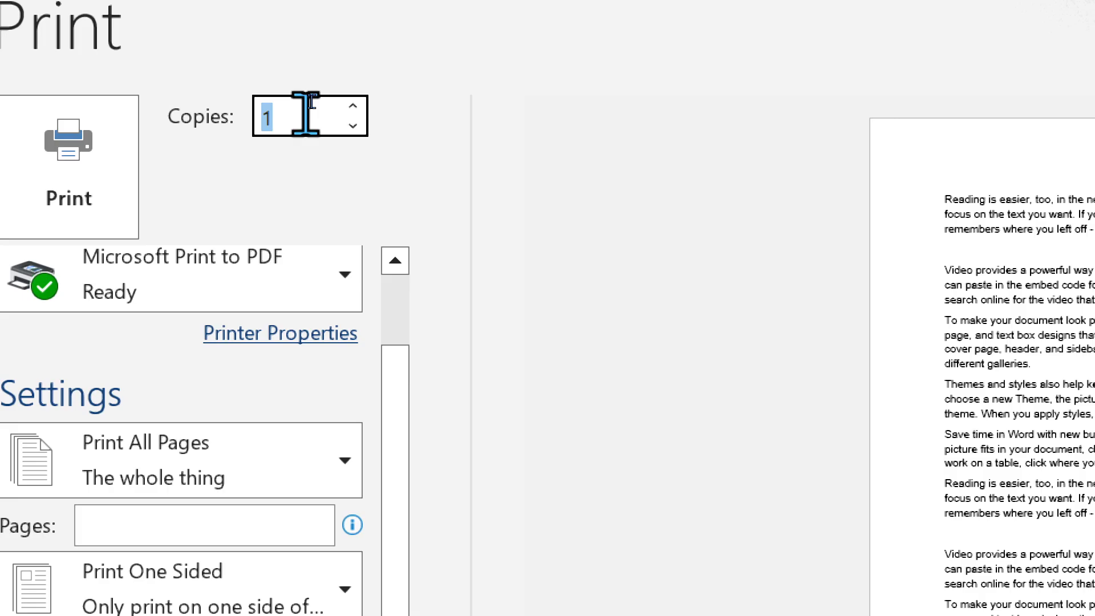
key("BackSpace")
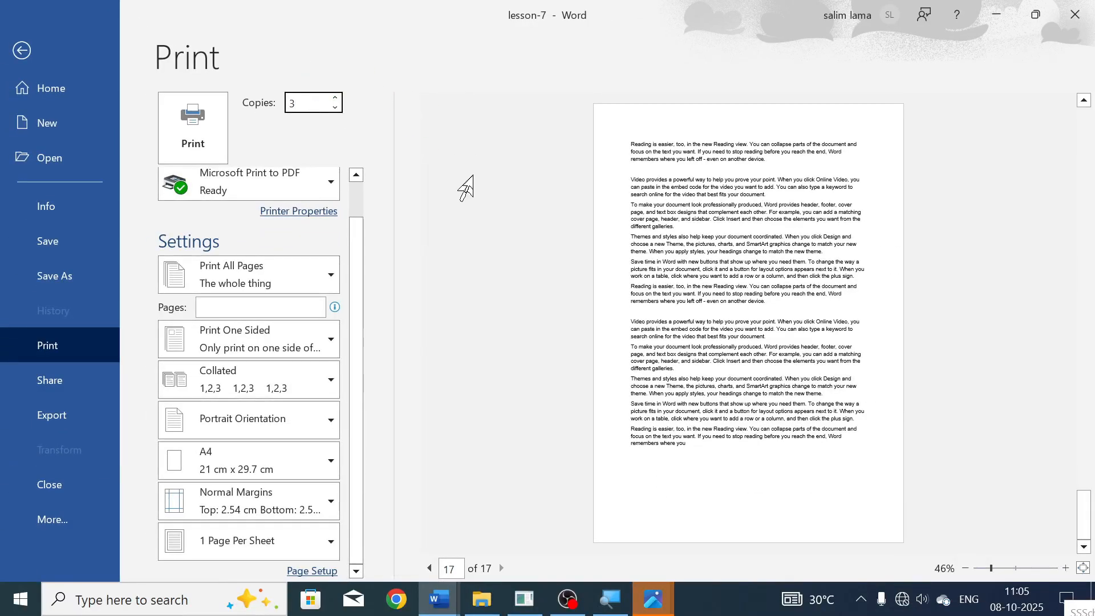
left_click(467, 177)
left_click(429, 562)
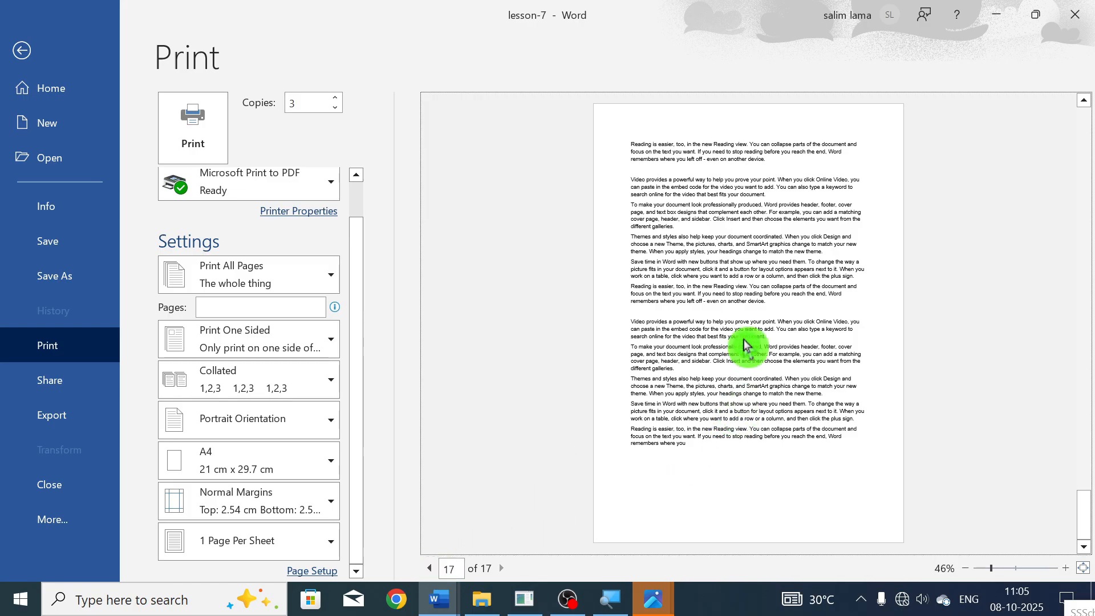
scroll(744, 345, "up", 16)
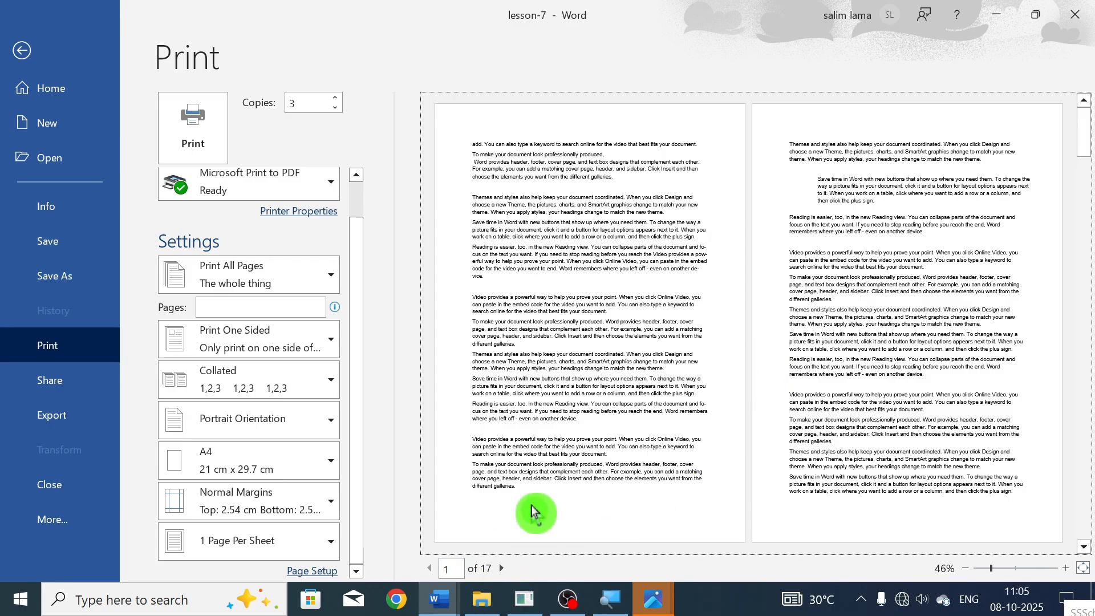
- Check the number of copies and choose Collated as the print order
double_click(314, 102)
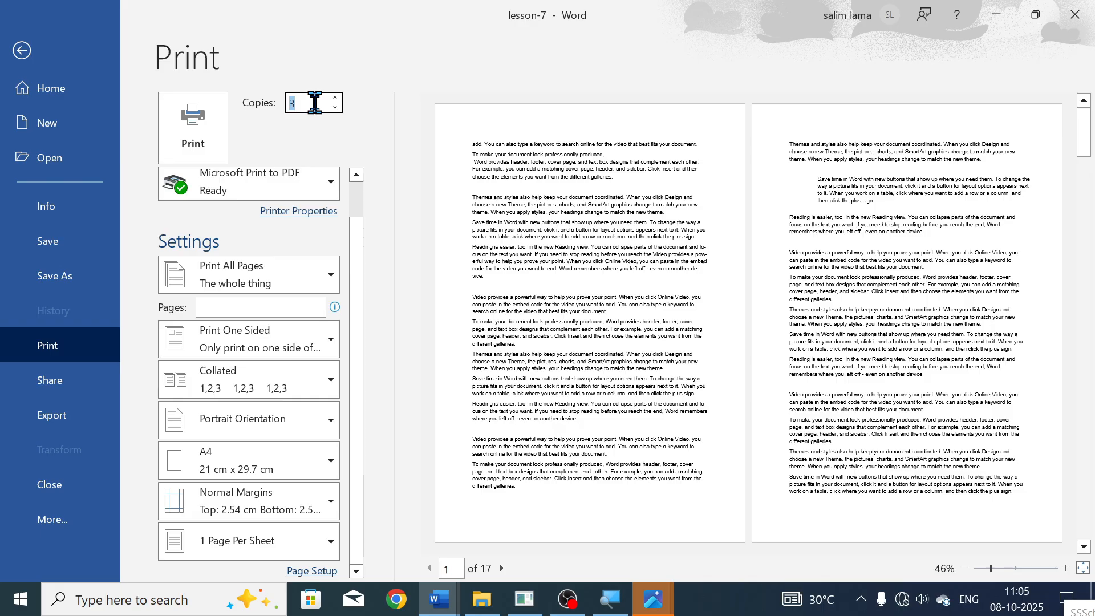
left_click(318, 115)
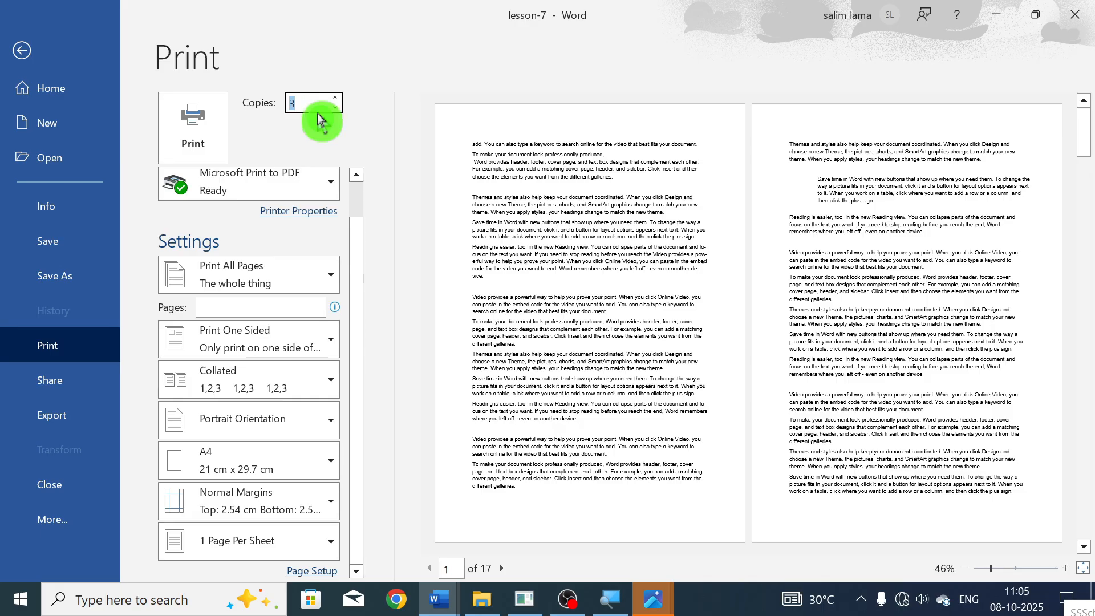
left_click(335, 394)
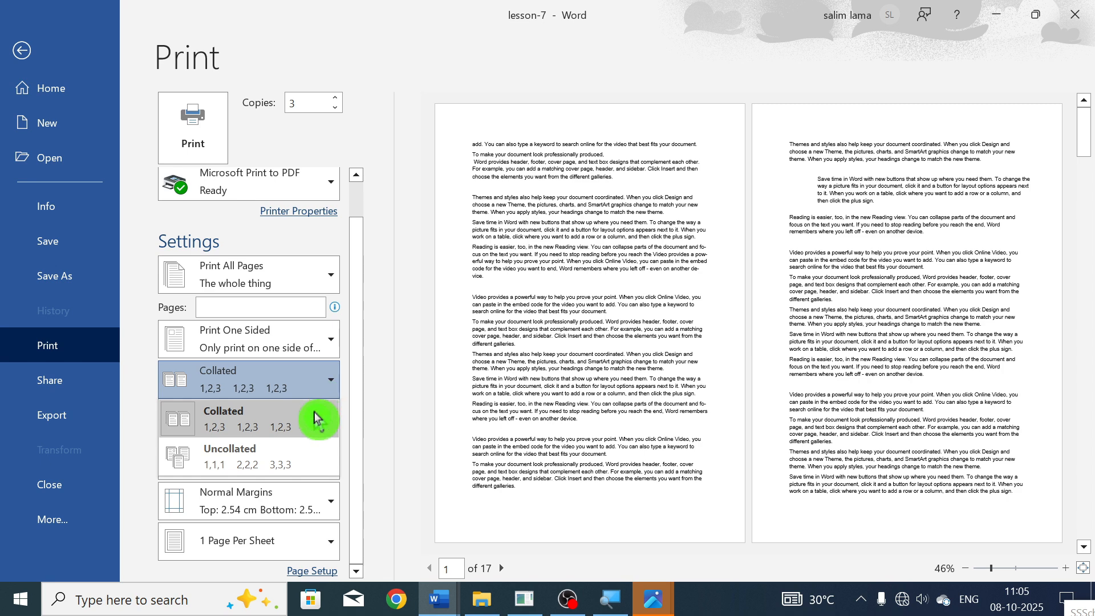
left_click(314, 417)
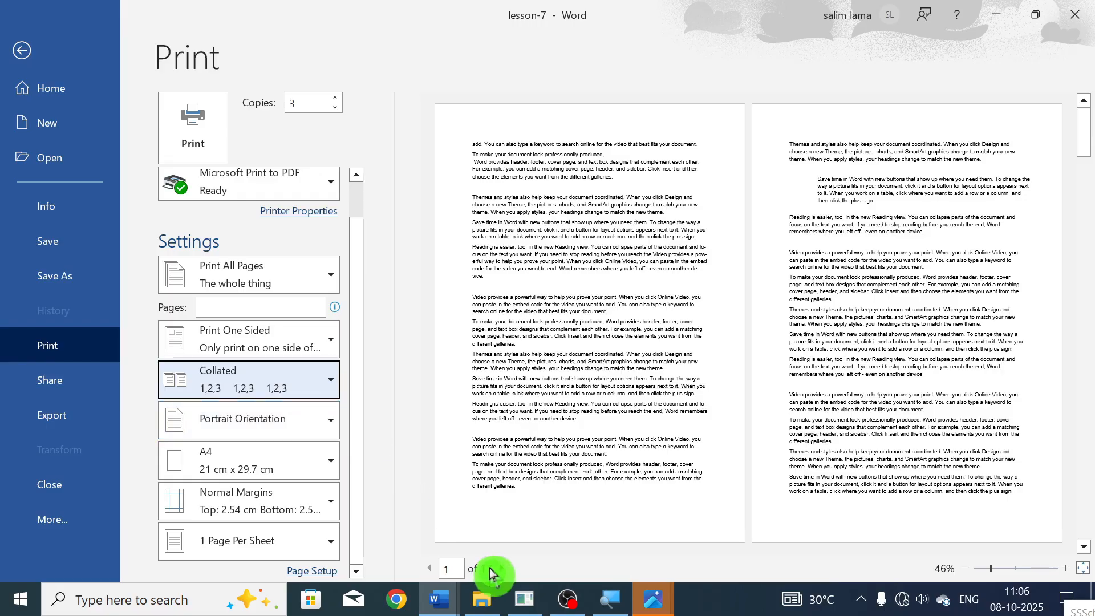
- Switch the copy order to Uncollated and return it to Collated
left_click(296, 385)
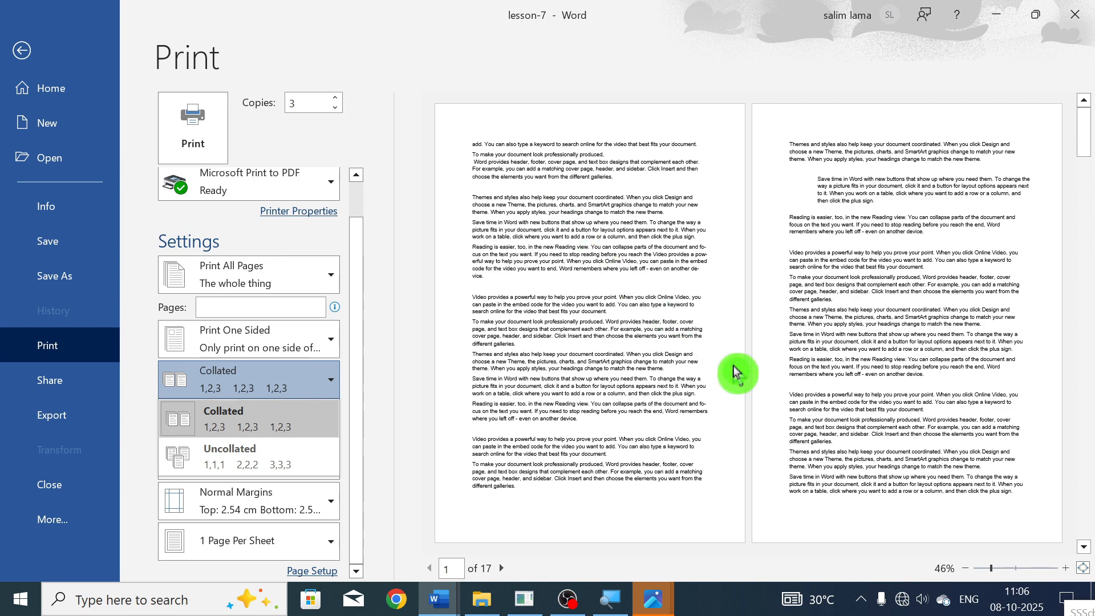
left_click(299, 456)
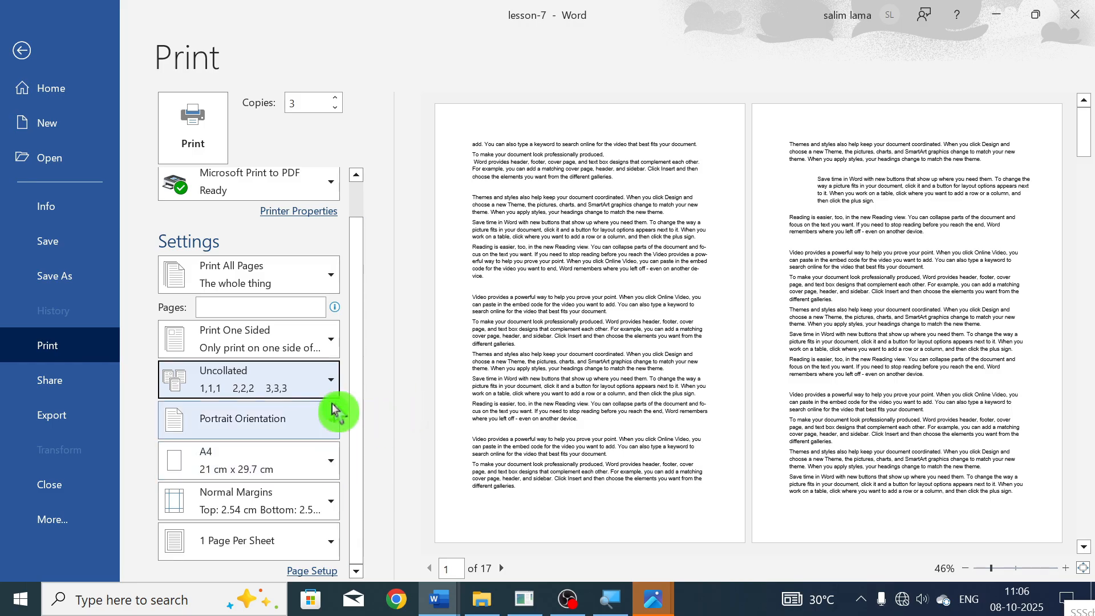
left_click(313, 392)
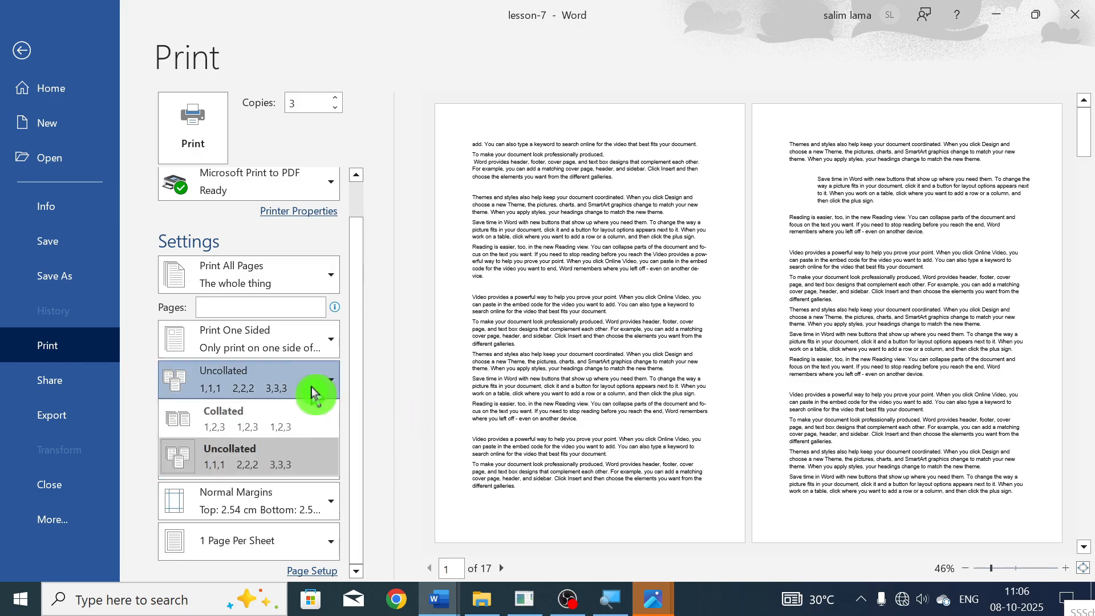
left_click(294, 418)
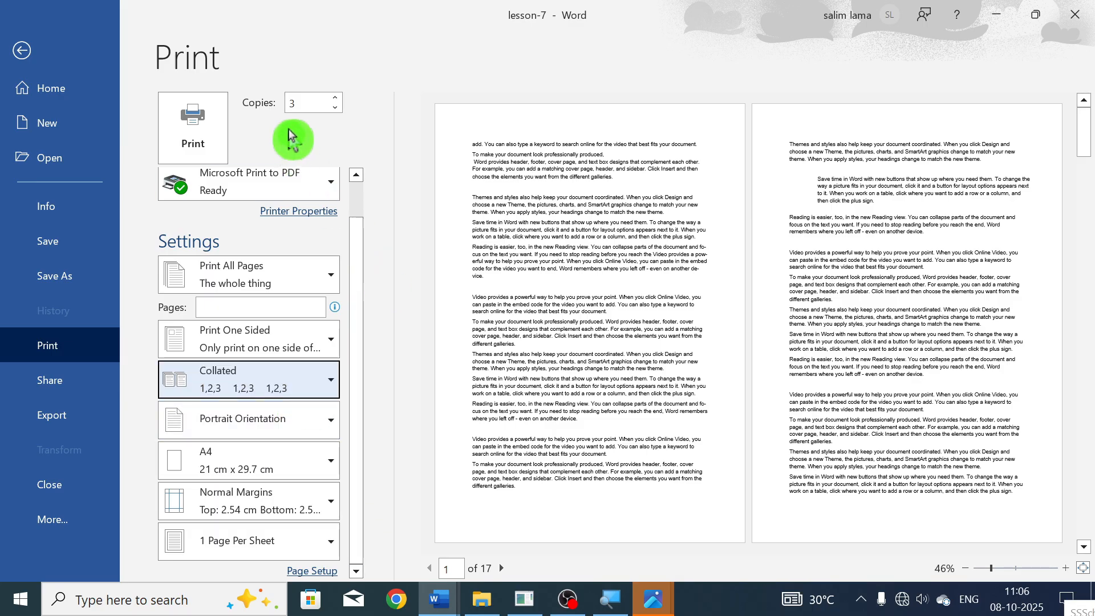
- Set the number of copies to 1
double_click(298, 102)
type("1")
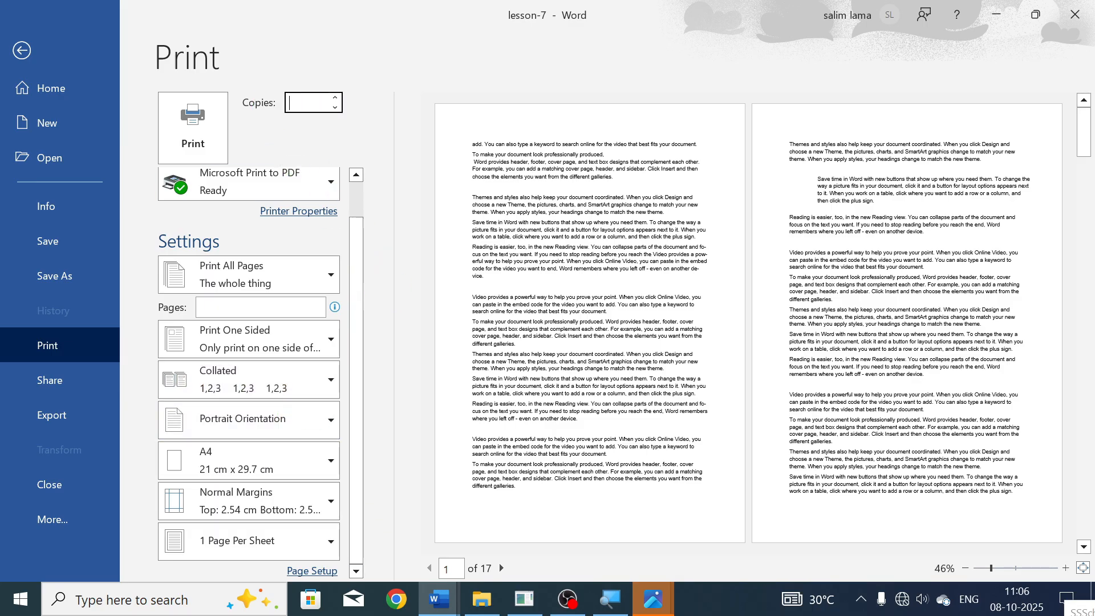
left_click(383, 187)
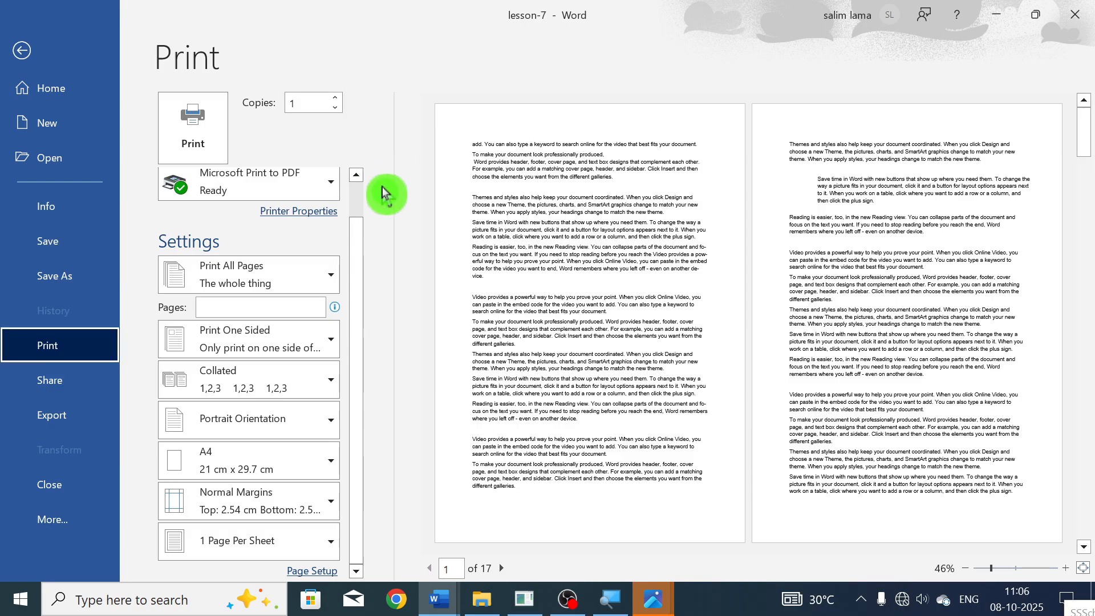
- Try the 2 and 4 Pages Per Sheet layouts and choose 16 Pages Per Sheet
left_click(295, 557)
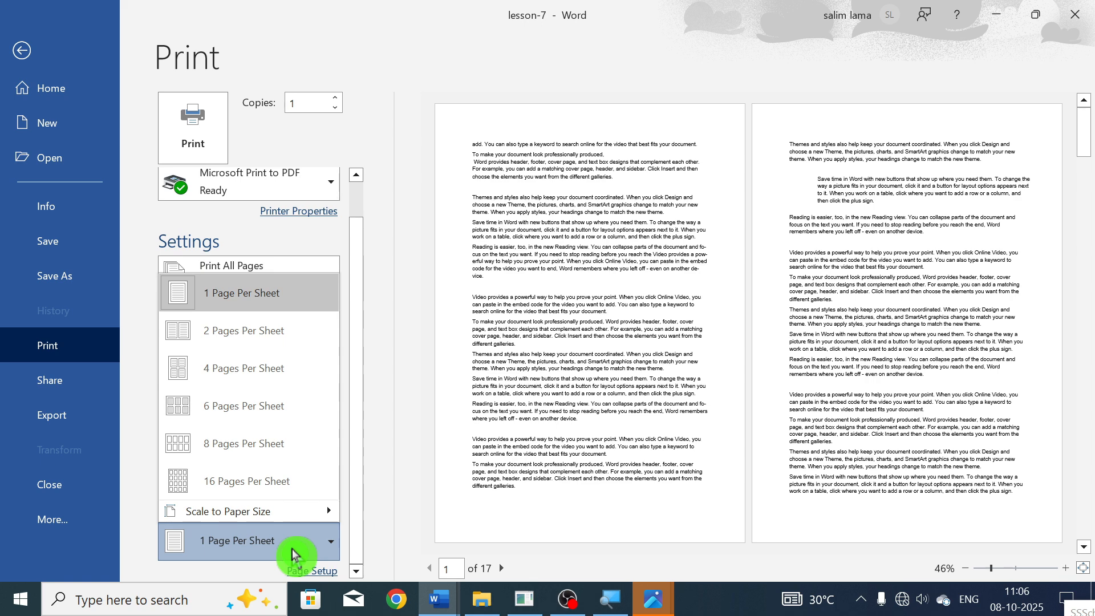
left_click(296, 331)
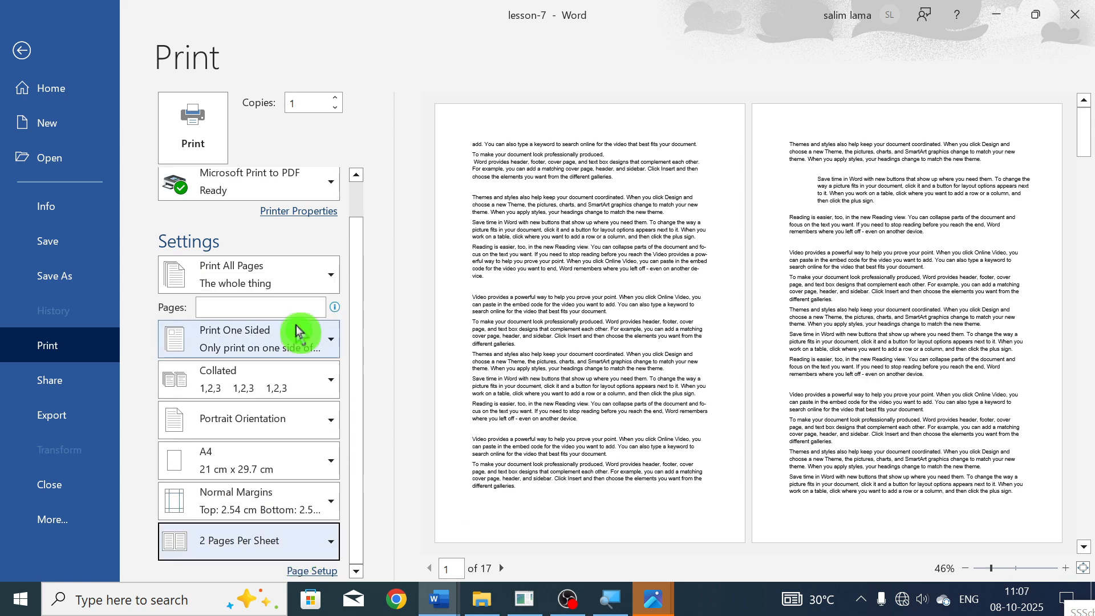
left_click(264, 541)
left_click(318, 373)
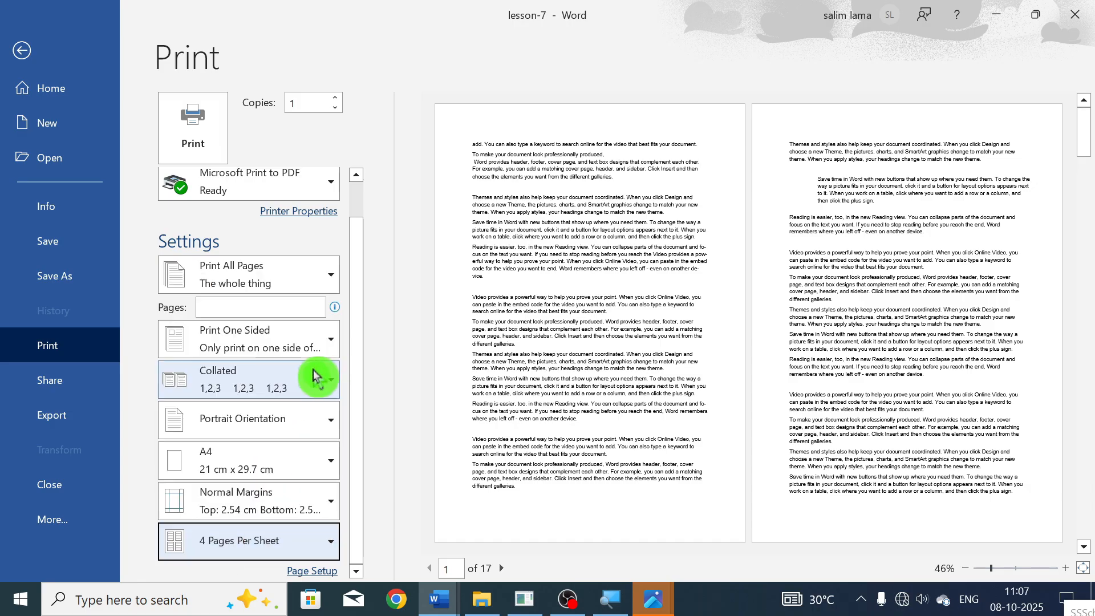
left_click(245, 541)
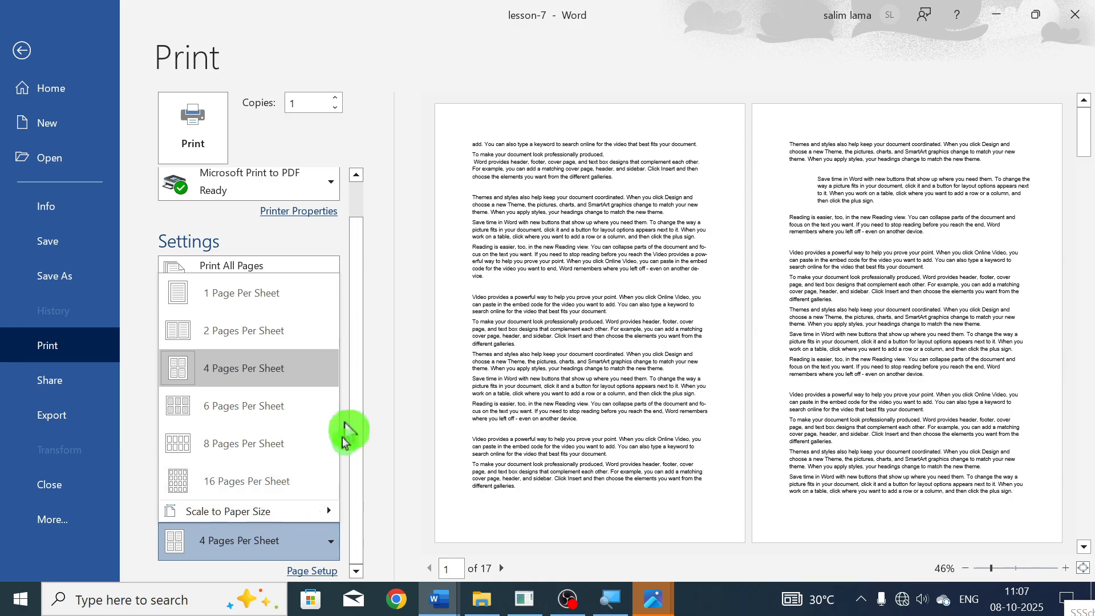
left_click(313, 481)
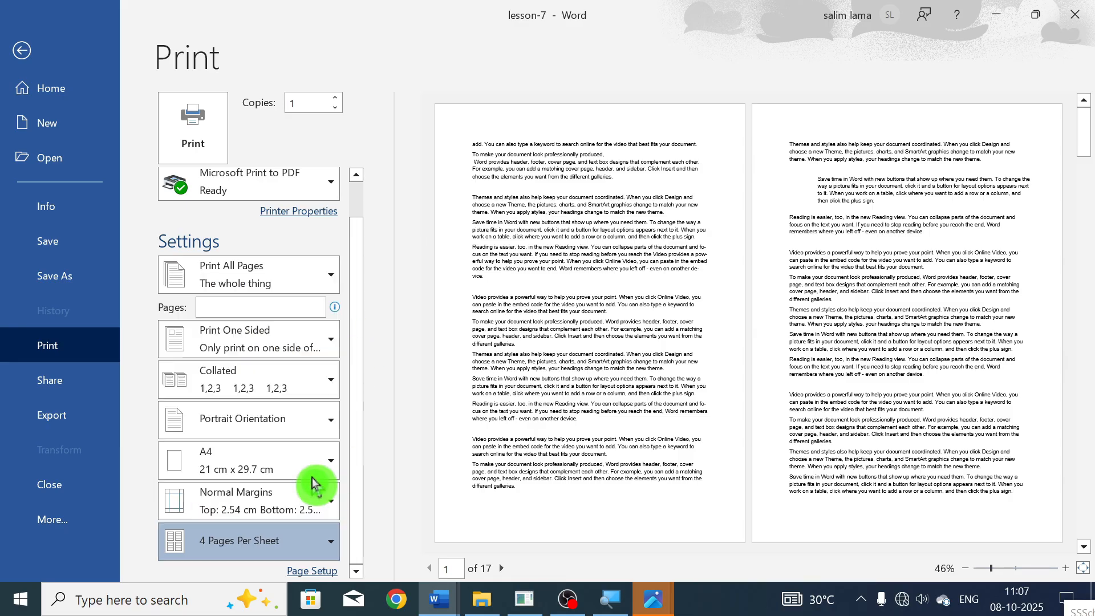
- Review the pages-per-sheet choices and select 16 Pages Per Sheet
left_click(283, 542)
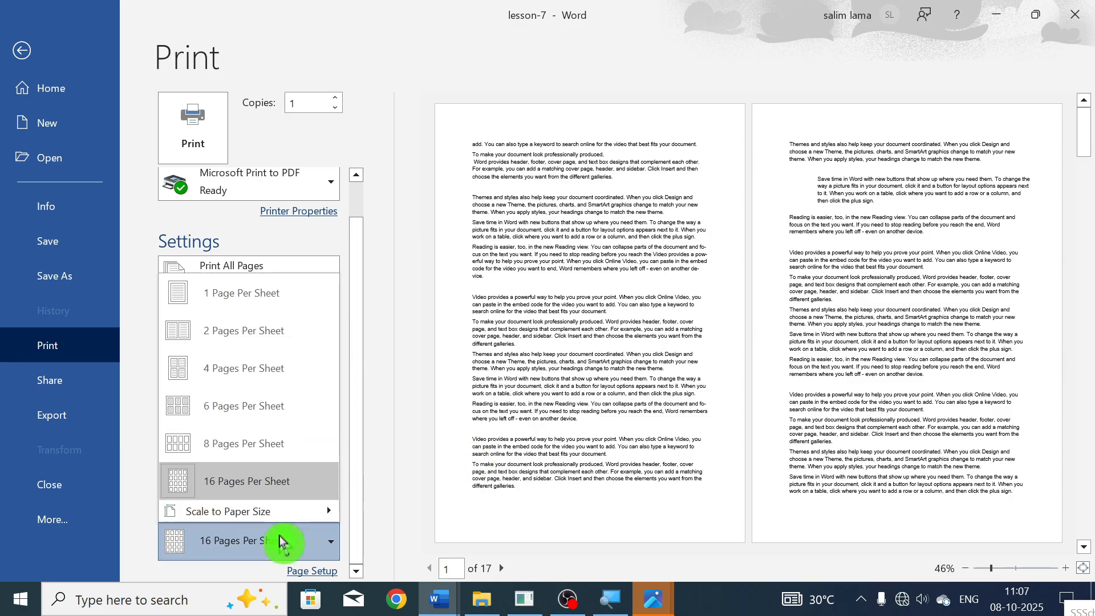
left_click(280, 538)
left_click(278, 513)
left_click(270, 537)
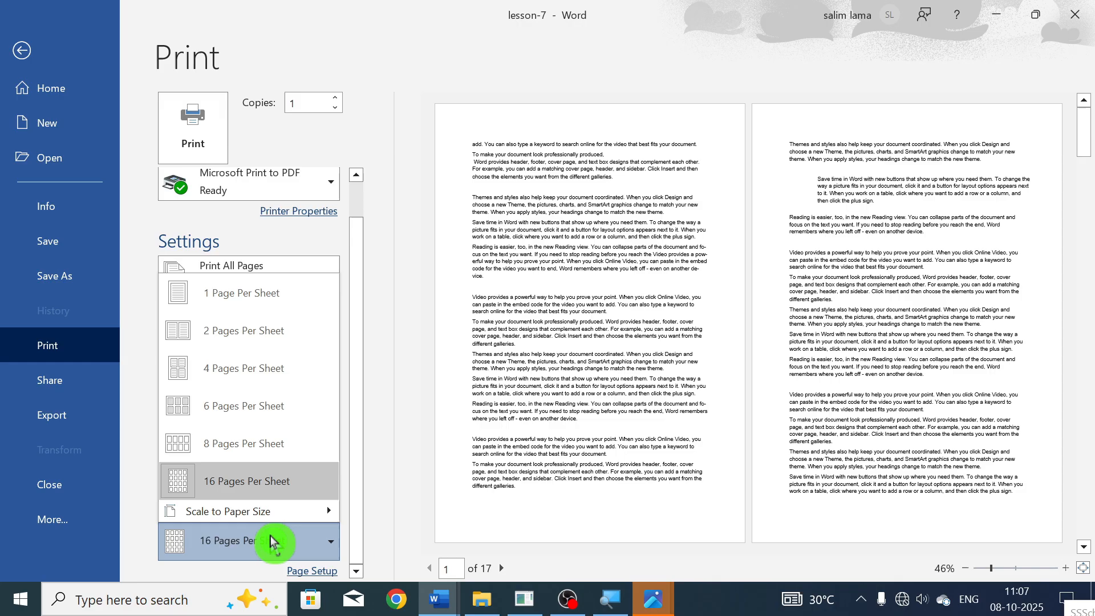
left_click(283, 480)
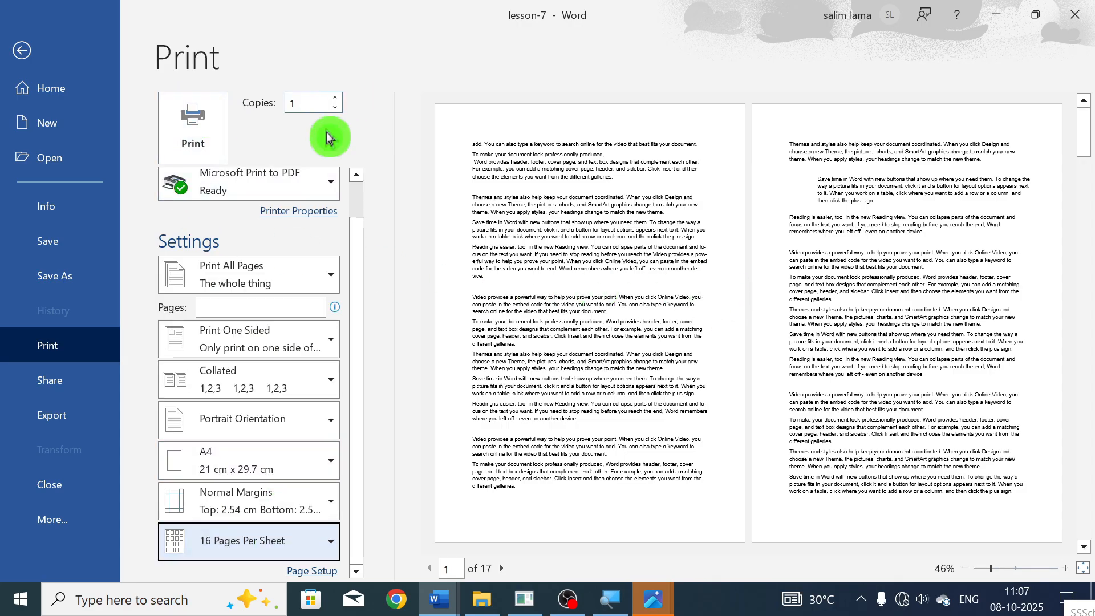
- Print the document to a PDF file named print, saved on the Desktop
left_click(190, 123)
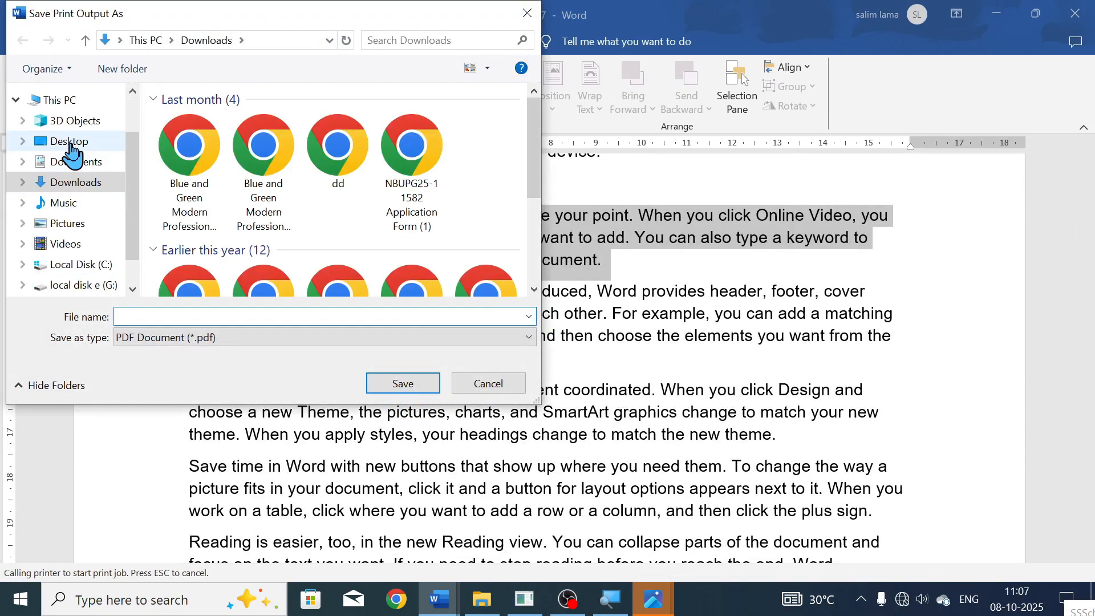
left_click(72, 143)
left_click(207, 313)
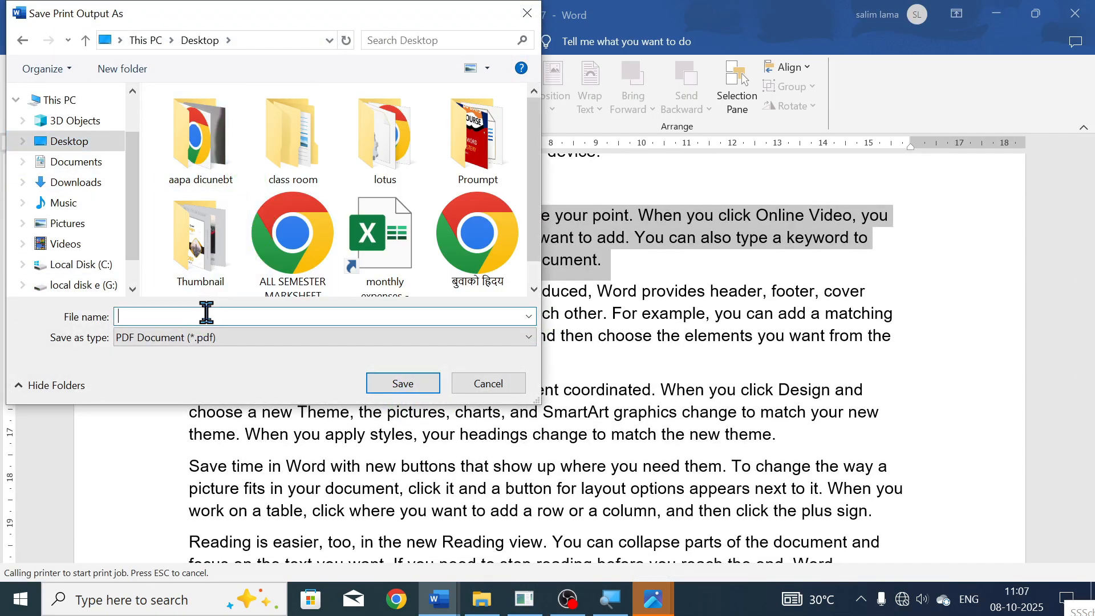
type("print")
key("Return")
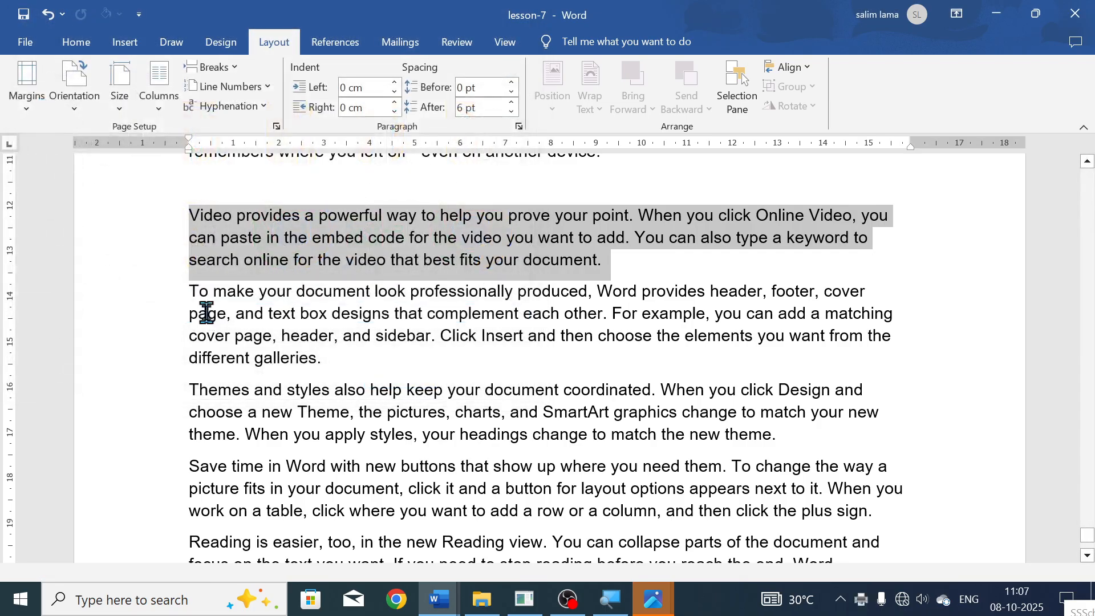
- Minimize the Word window, dismiss the OBS streaming error and minimize OBS to reach File Explorer
left_click(1007, 20)
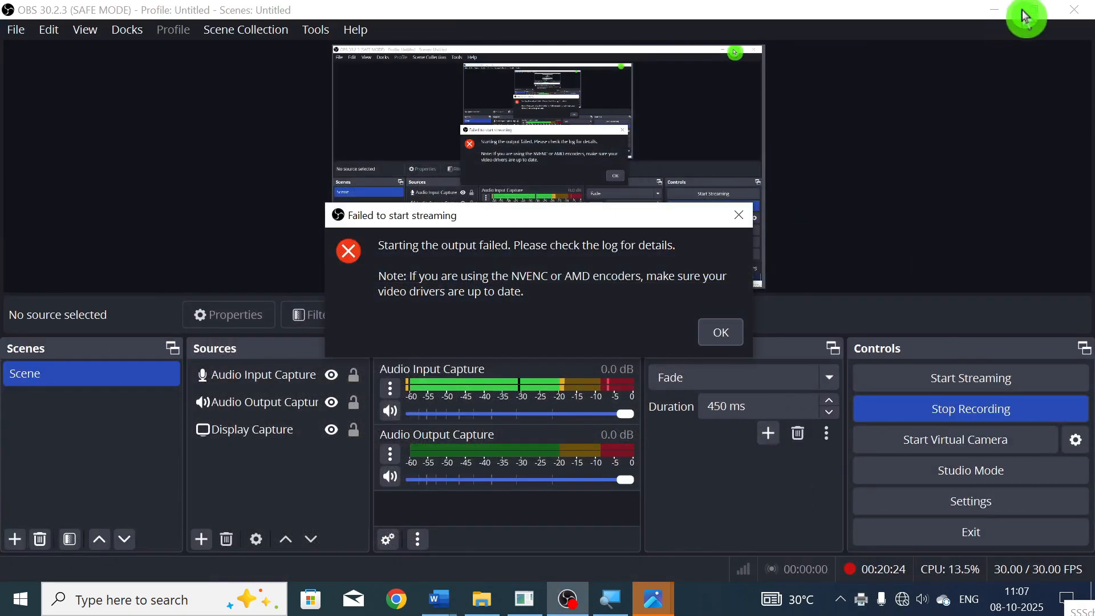
left_click(711, 319)
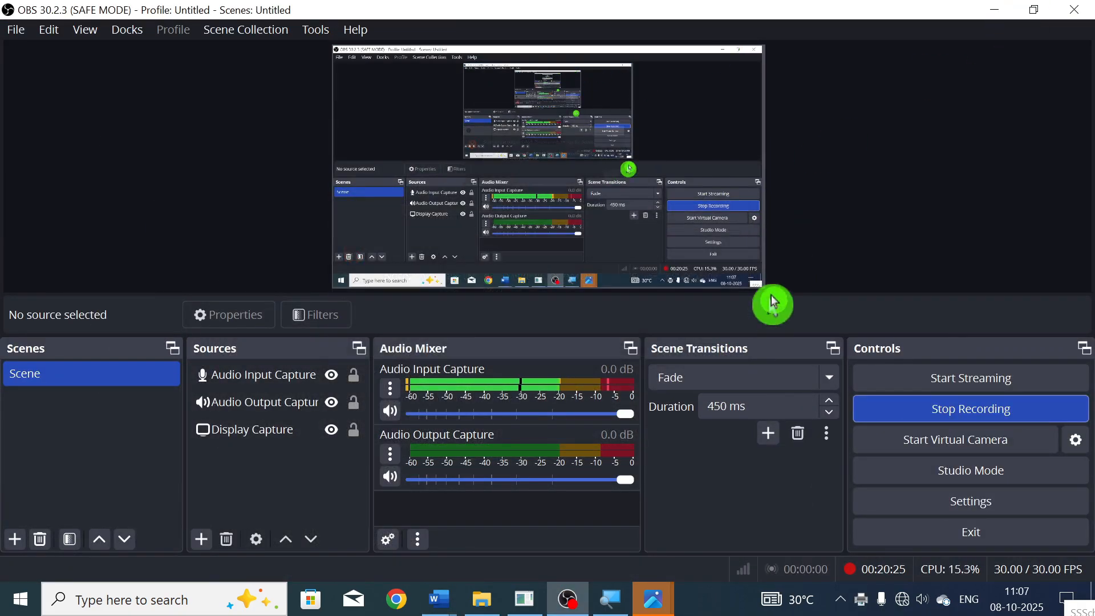
left_click(1010, 11)
- Open the print PDF from the Desktop folder in File Explorer and maximize its window
left_click(82, 250)
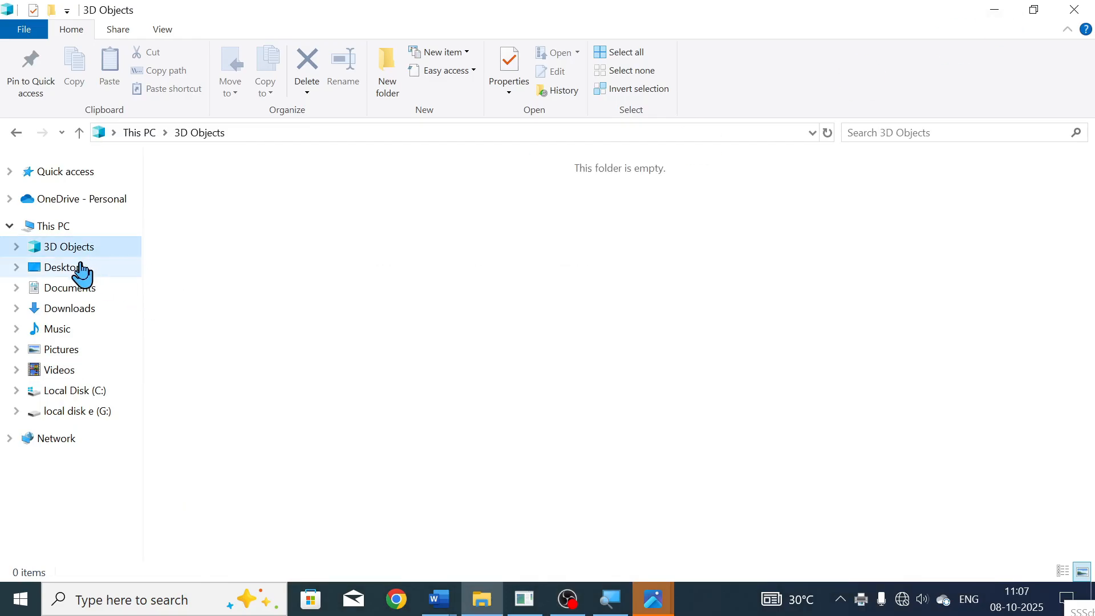
left_click(111, 267)
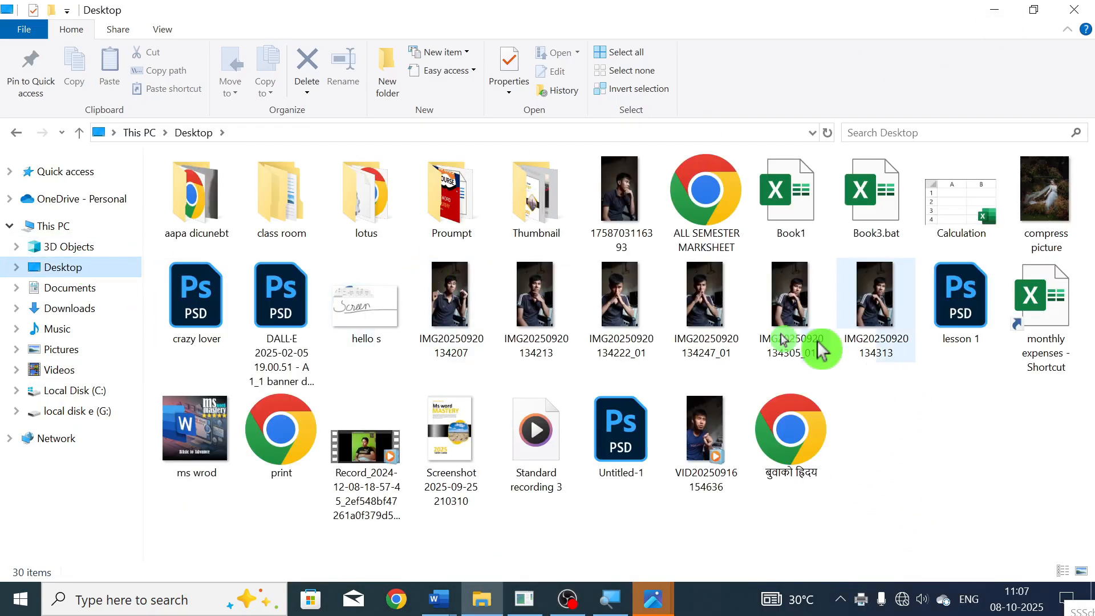
double_click(288, 441)
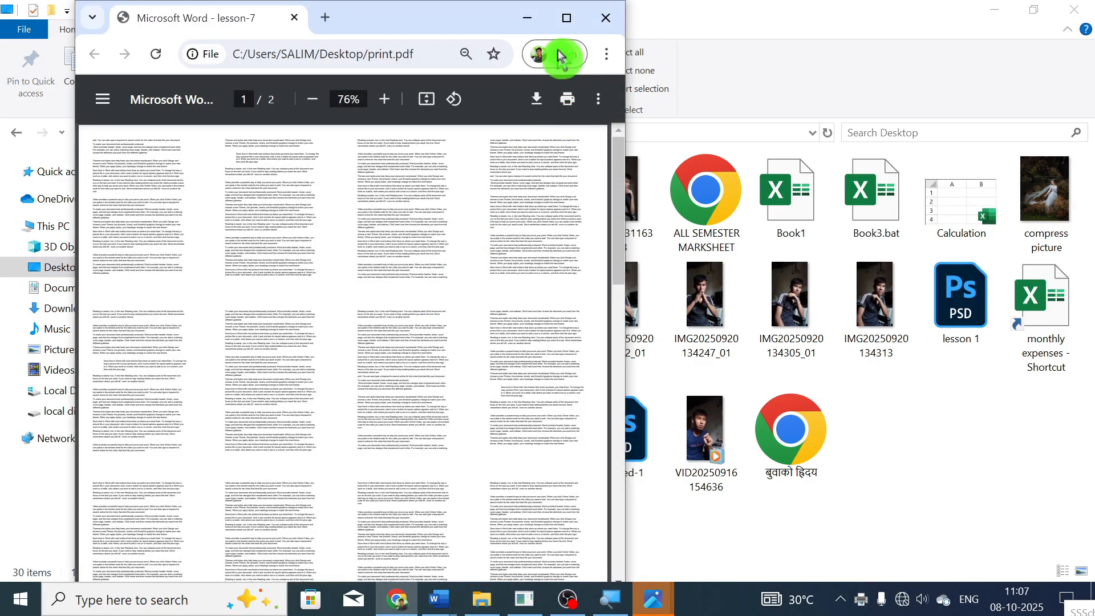
left_click(566, 18)
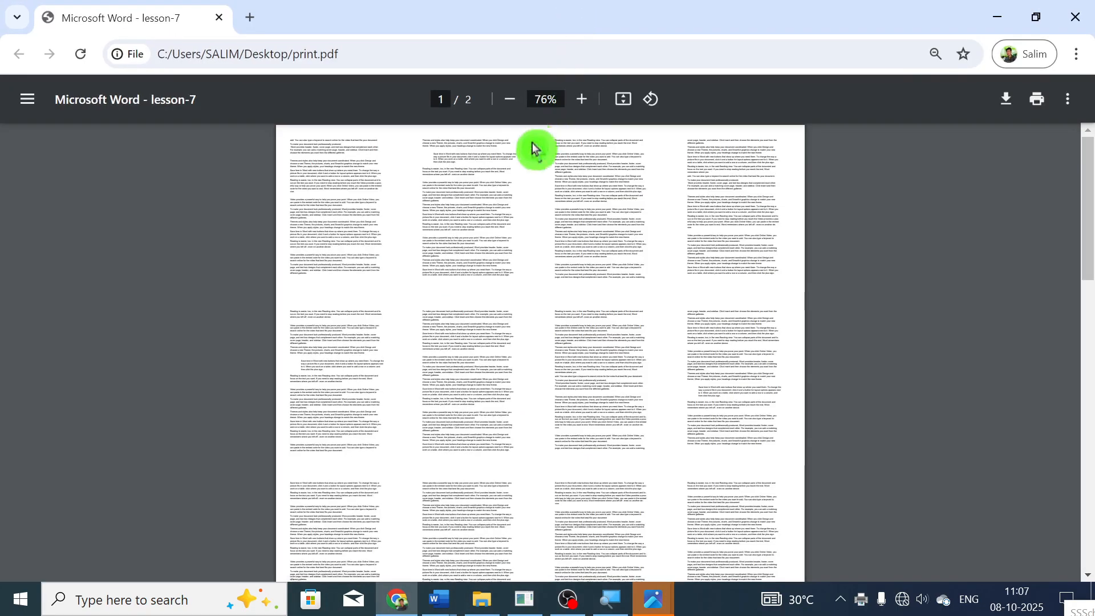
- Examine how the document pages are arranged and how readable they are on both sheets of the PDF
scroll(570, 276, "down", 2)
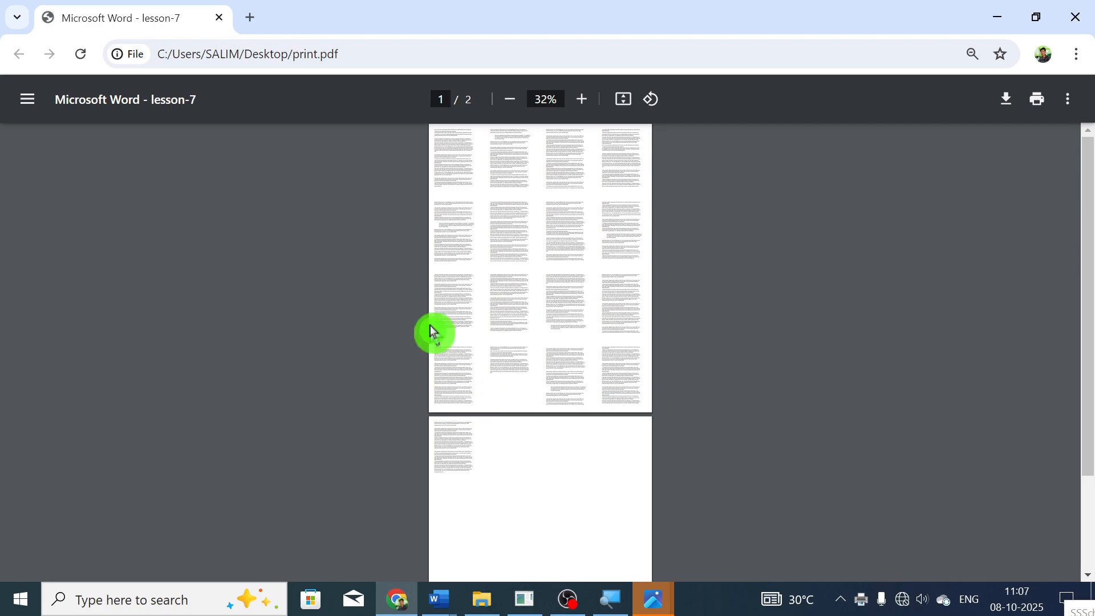
scroll(524, 184, "up", 2)
scroll(524, 183, "up", 10)
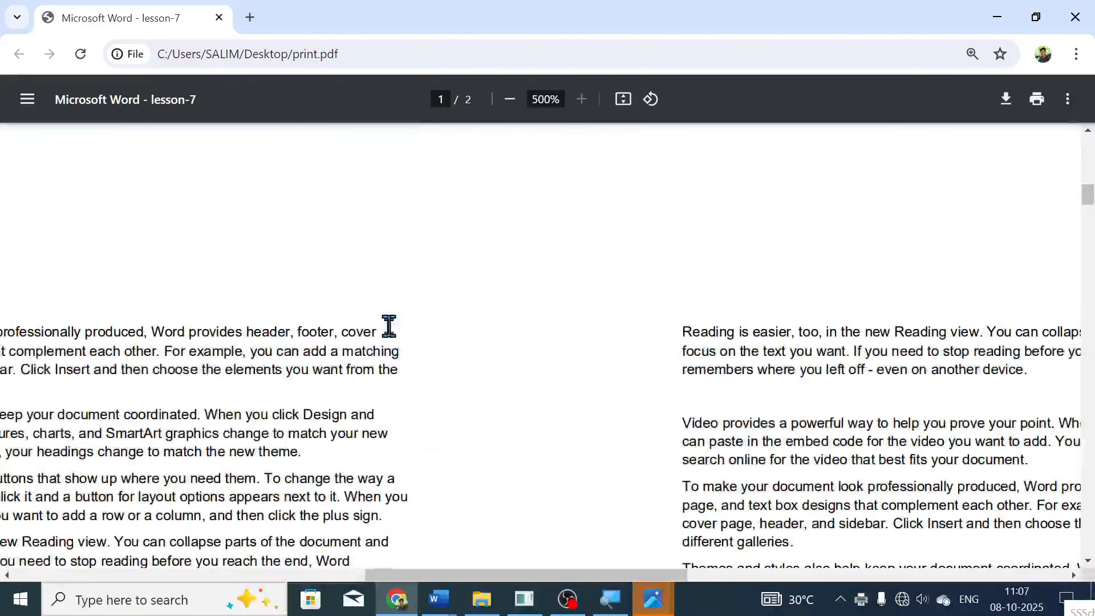
scroll(301, 351, "down", 12)
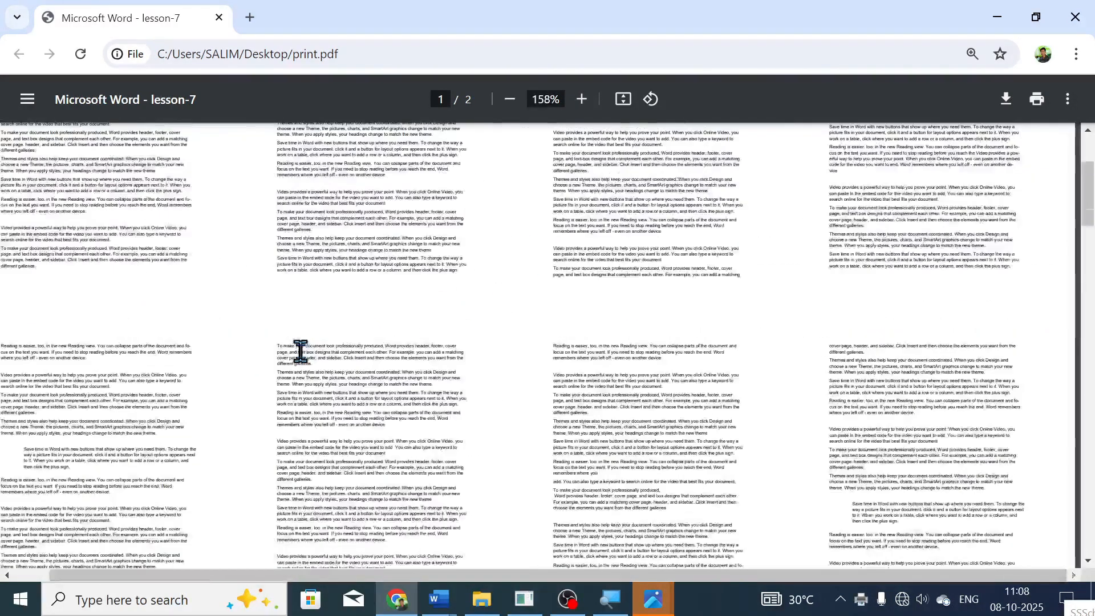
scroll(518, 335, "down", 2)
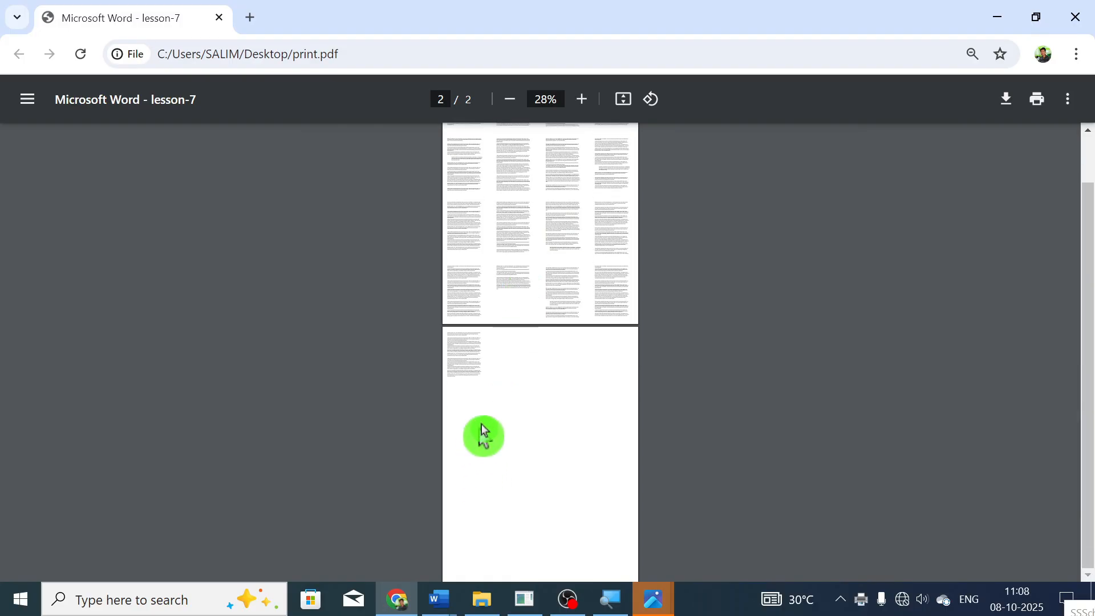
scroll(518, 459, "up", 1)
scroll(518, 459, "up", 2, "ctrl")
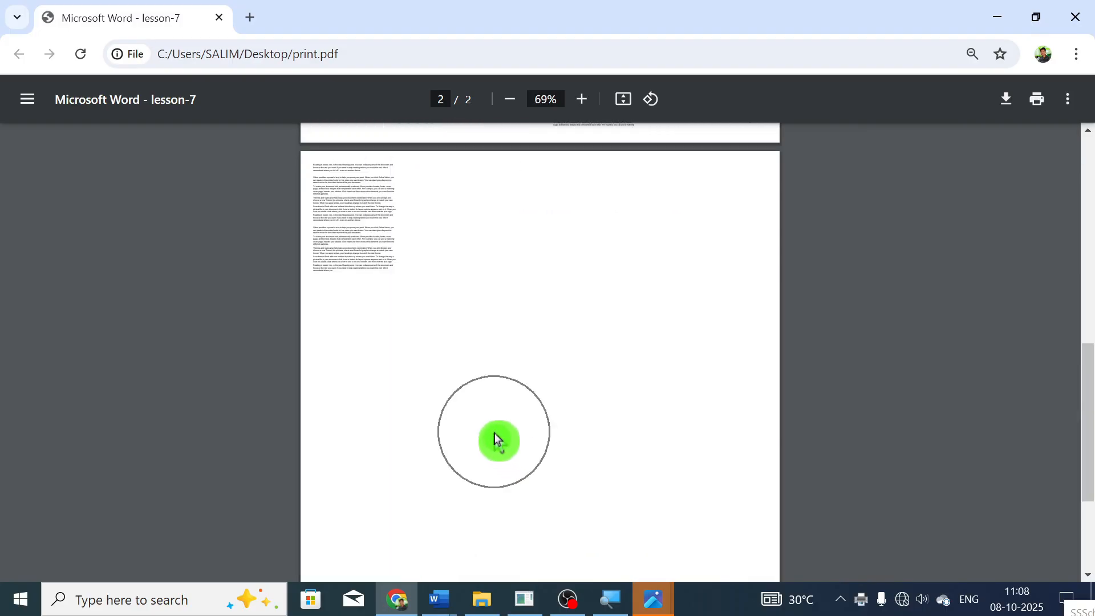
scroll(496, 437, "up", 5)
scroll(496, 433, "down", 5)
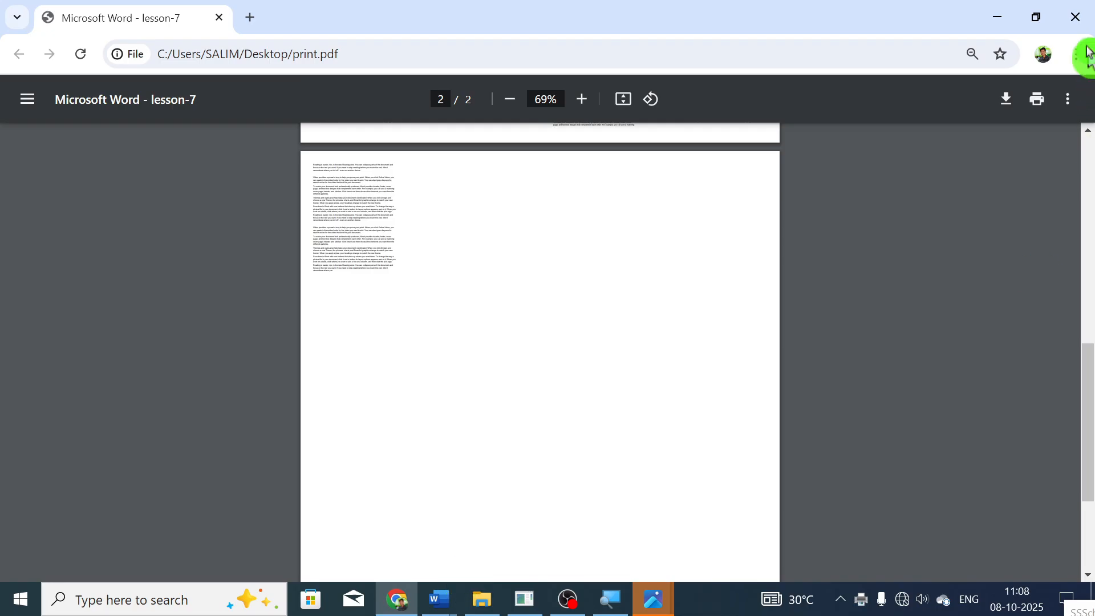
- Close the PDF and return to the lesson-7 document in Word, clearing the paragraph selection
left_click(1075, 17)
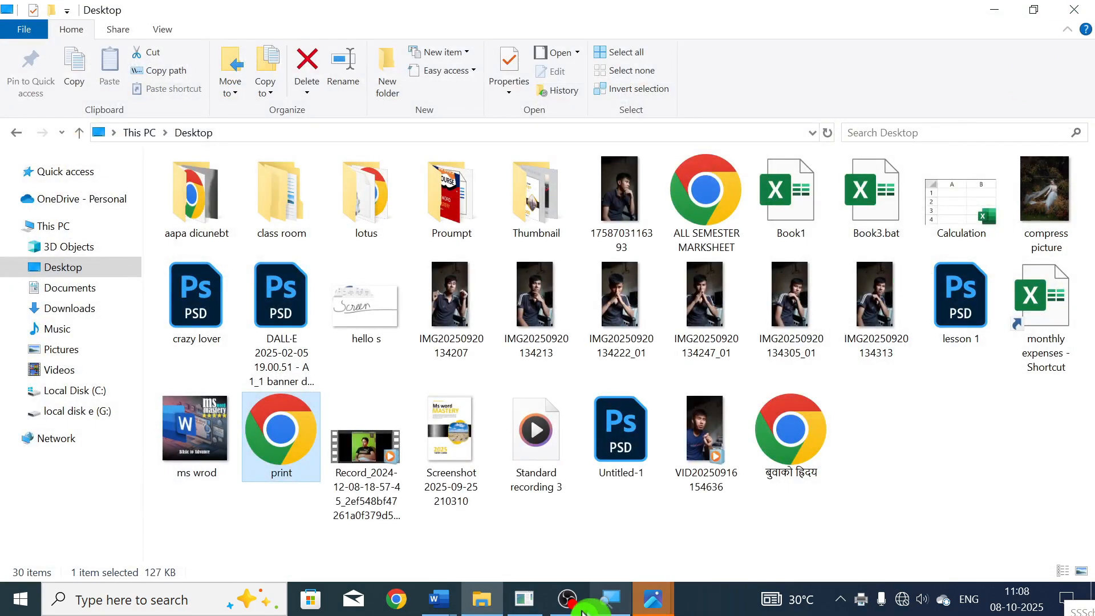
mouse_move(444, 608)
left_click(383, 540)
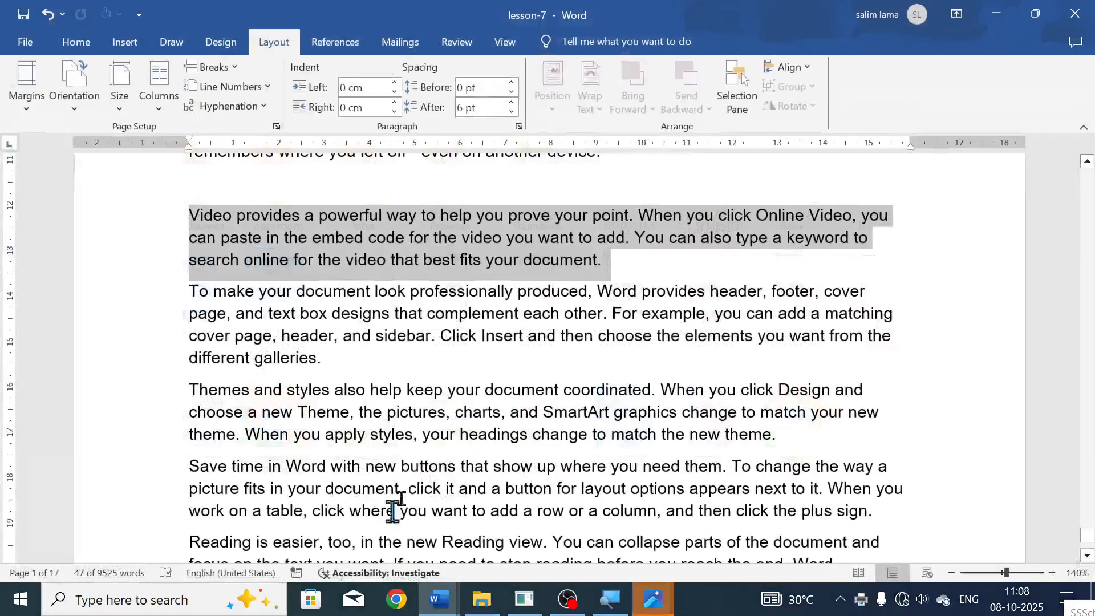
left_click(464, 384)
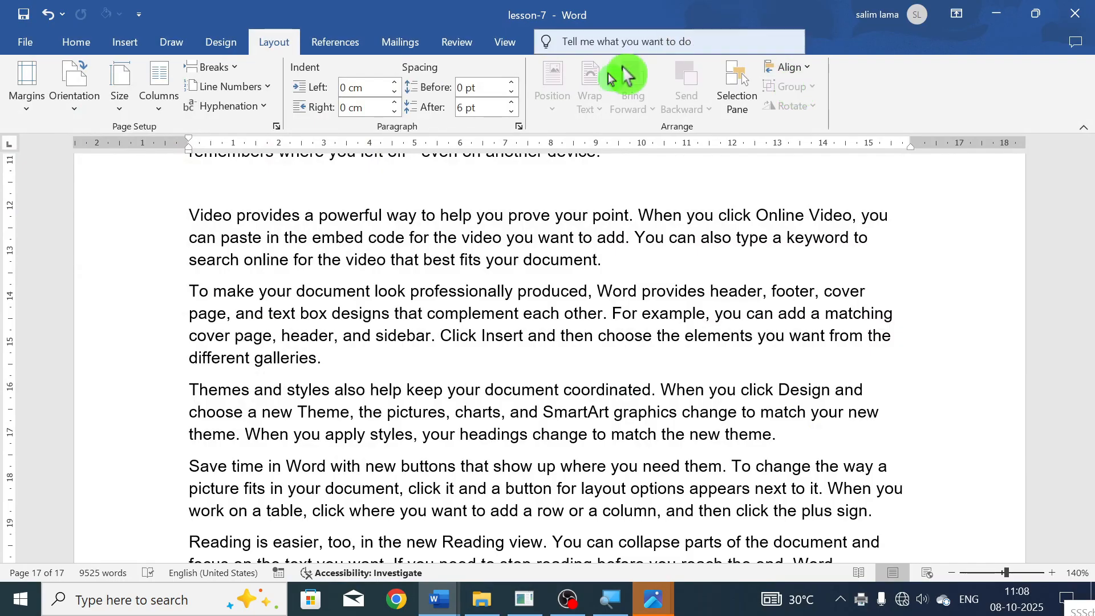